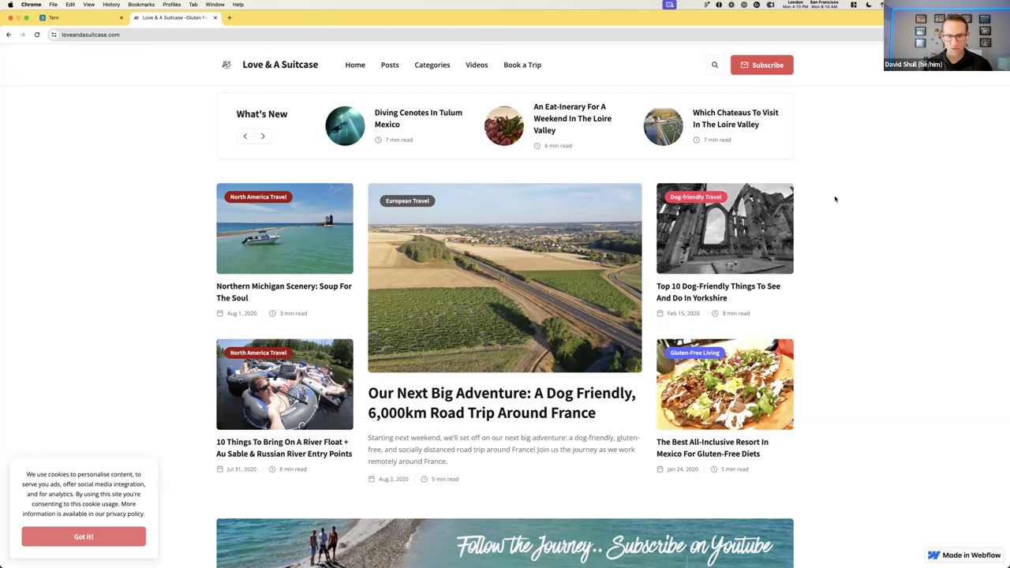
Skim the Diving Cenotes in Tulum Mexico post, then start the Book a Trip request form
left_click(407, 125)
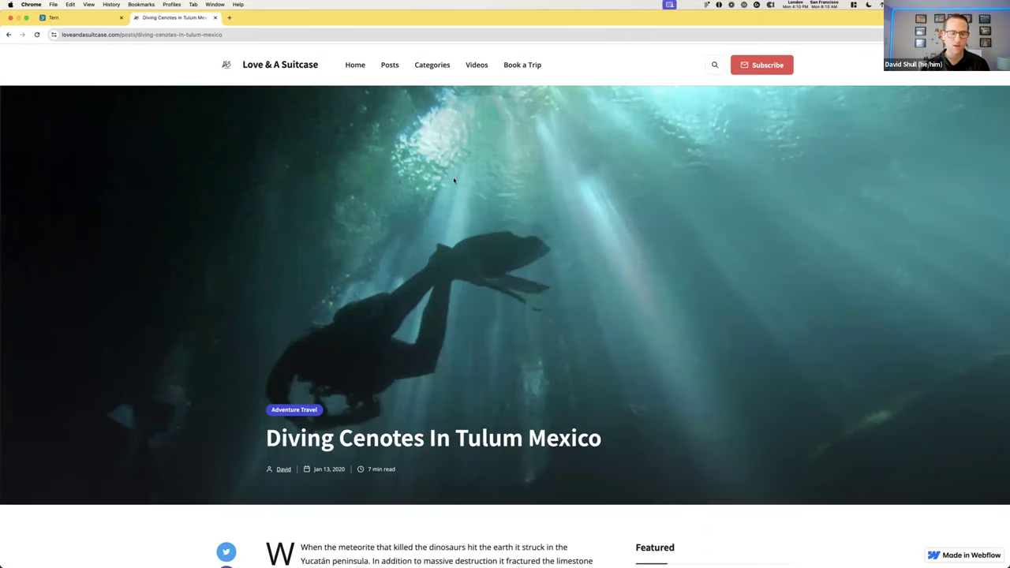
scroll(454, 181, "down", 5)
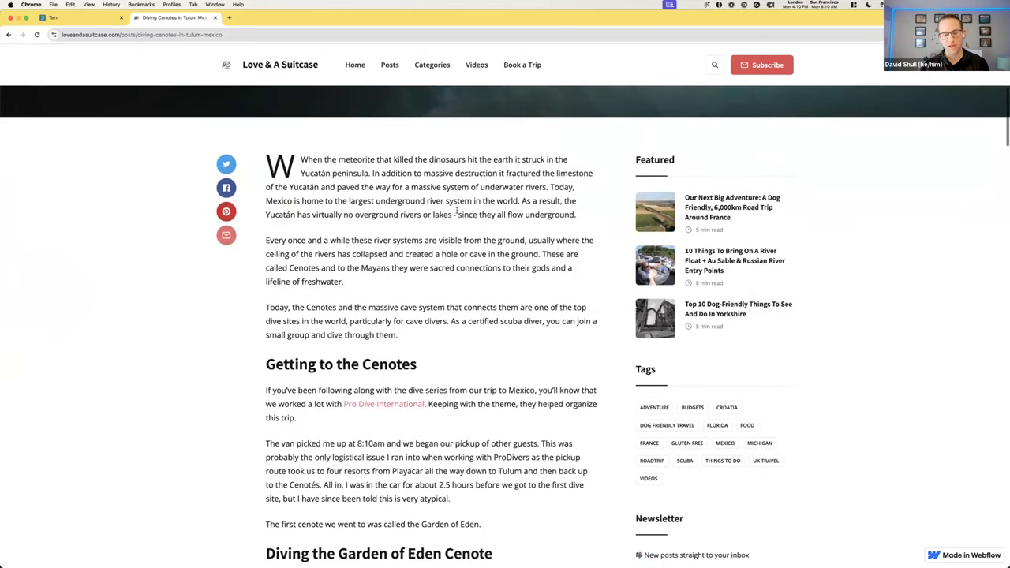
scroll(456, 209, "down", 1)
scroll(457, 212, "up", 6)
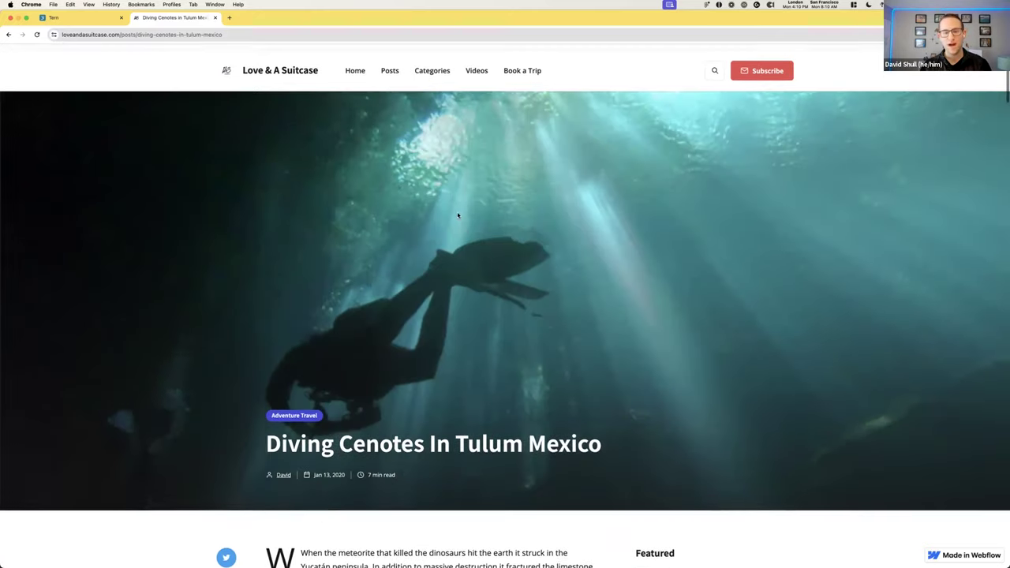
left_click(524, 65)
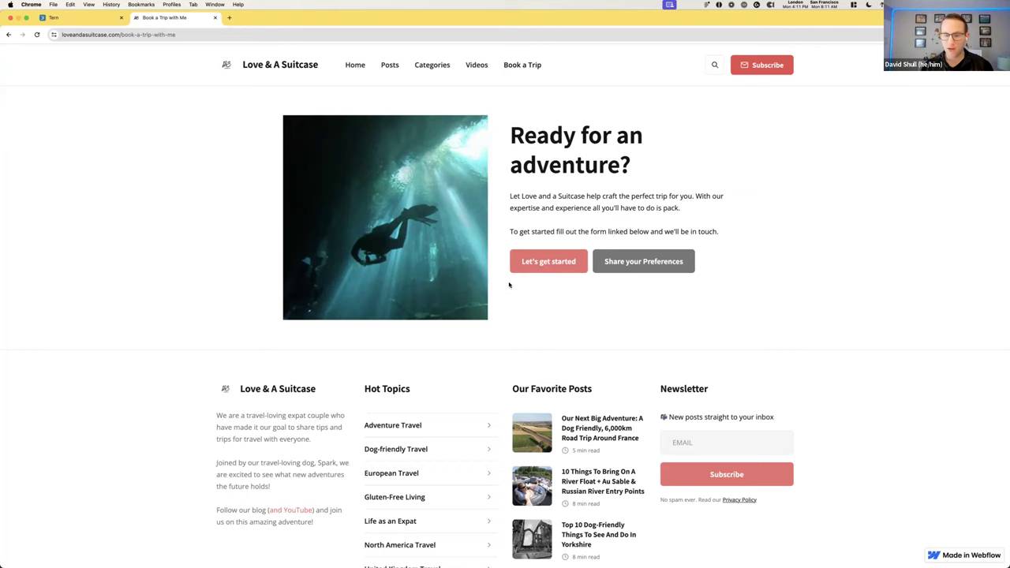
left_click(566, 265)
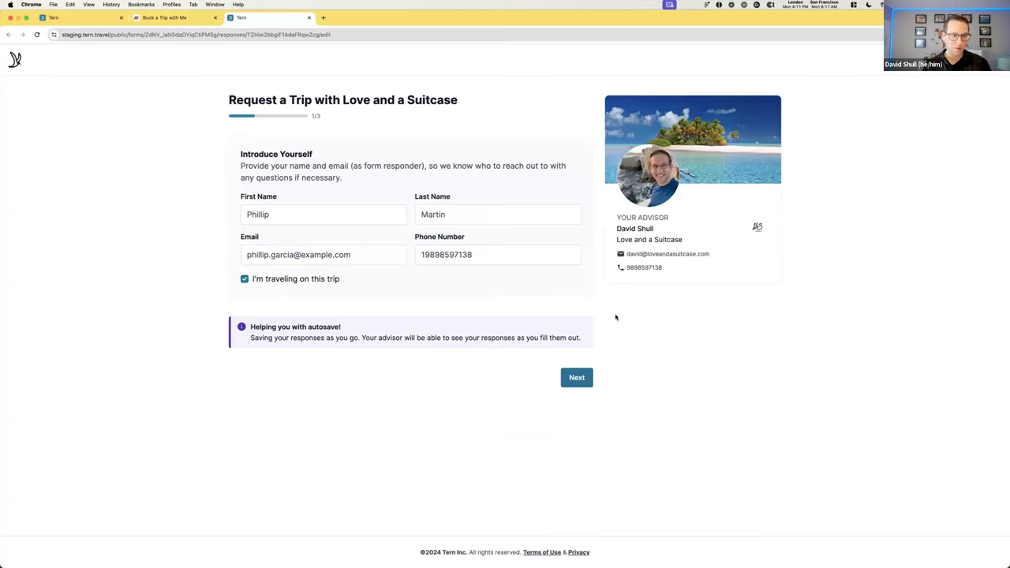
Review the prefilled introduction details and autosave notice, then continue to Trip Info
left_click_drag(250, 326, 340, 327)
left_click(340, 326)
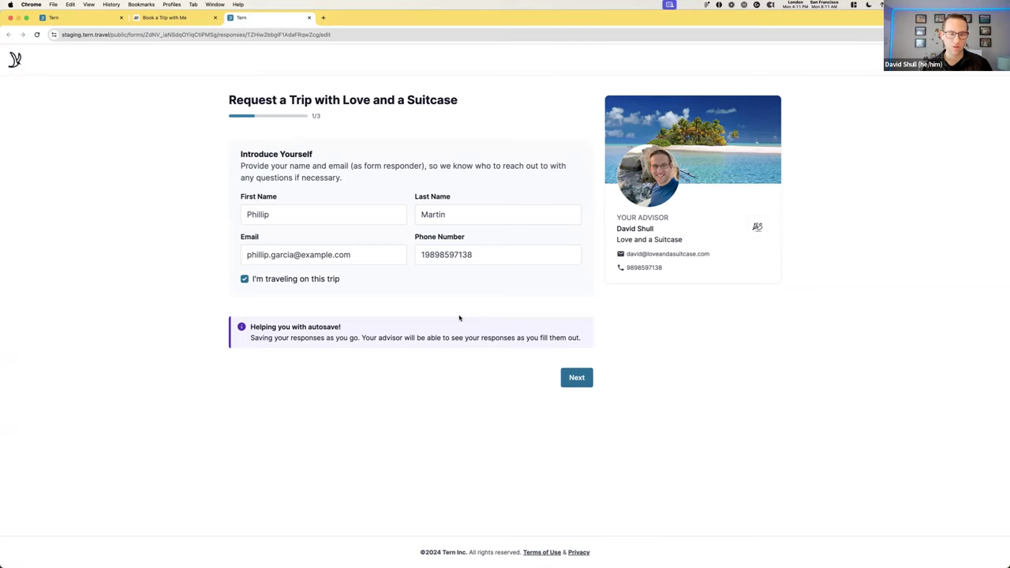
left_click(576, 377)
Name the trip 'Mexico or a Cruise for the Martin Family'
left_click(344, 174)
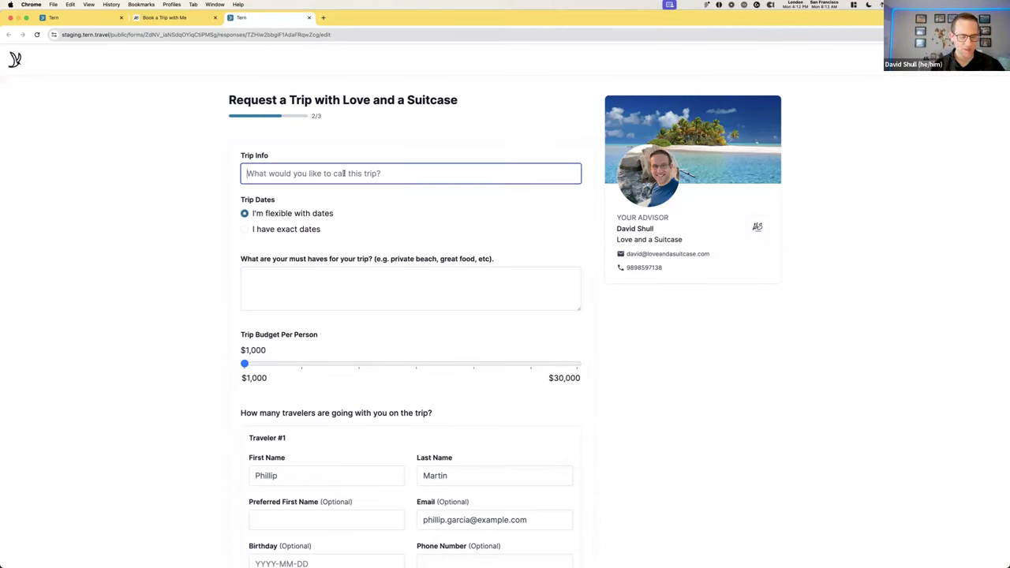
type("Mexic")
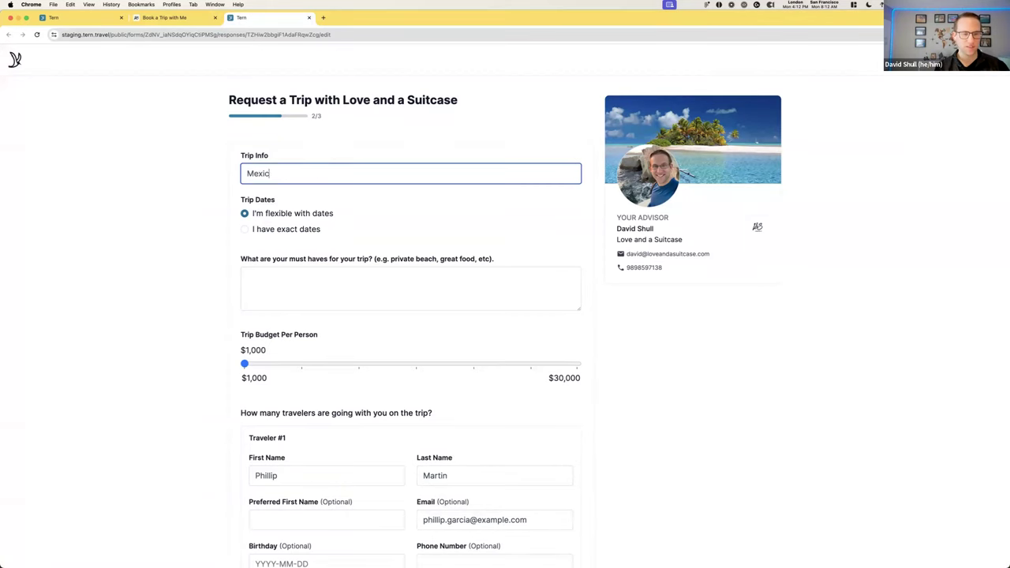
type("o or a Cruis")
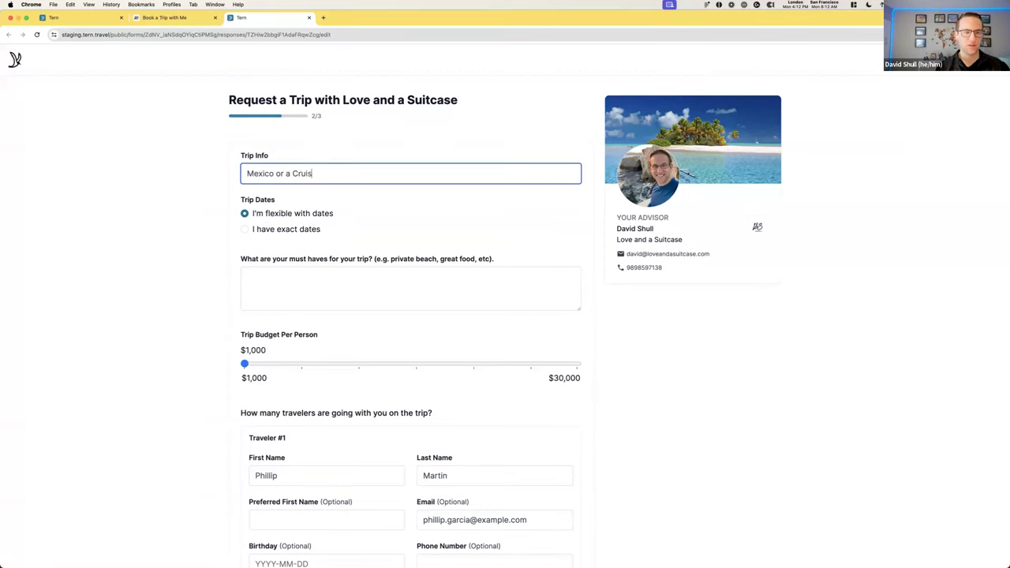
type("e for the Martin Family")
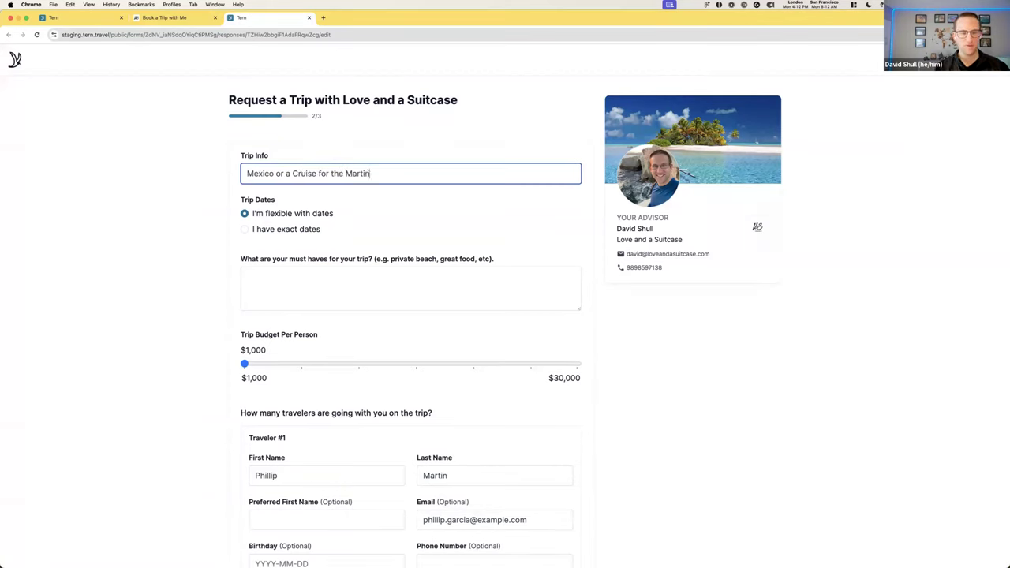
left_click(513, 220)
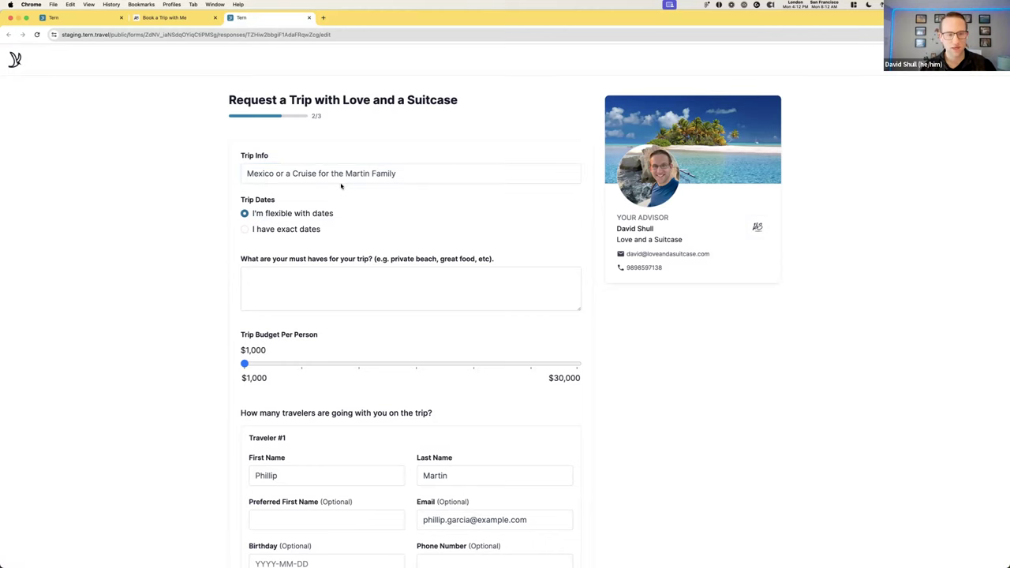
scroll(343, 187, "down", 2)
Choose exact dates and set the trip from May 11 to May 18, 2024
left_click(251, 181)
left_click(276, 218)
left_click(289, 246)
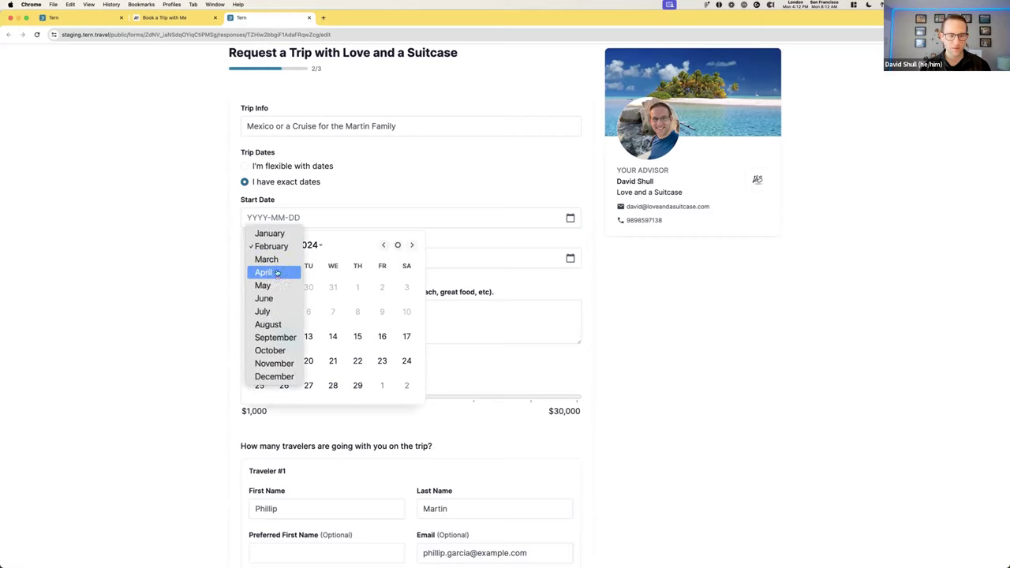
left_click(266, 286)
left_click(406, 313)
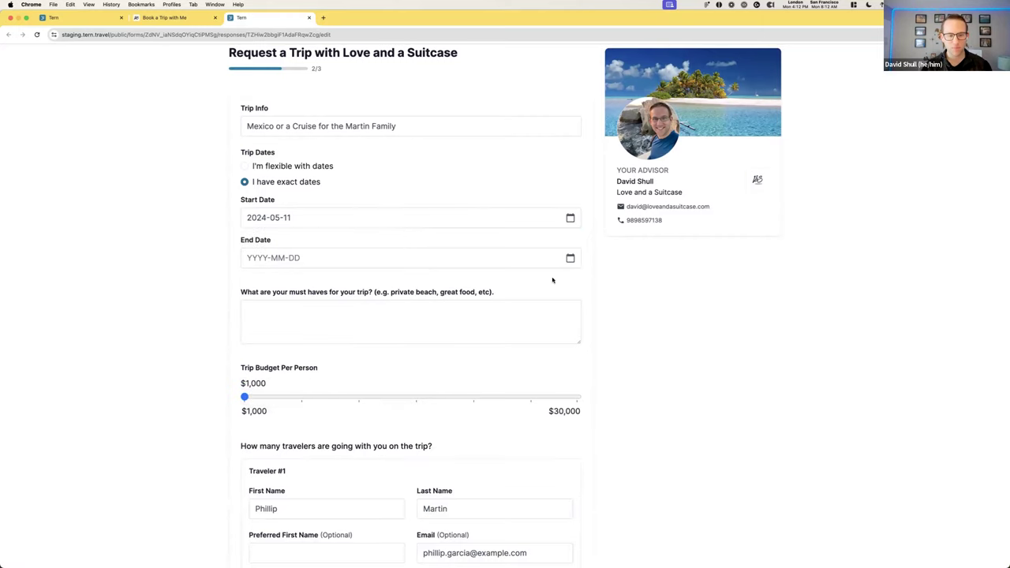
left_click(569, 258)
left_click(268, 285)
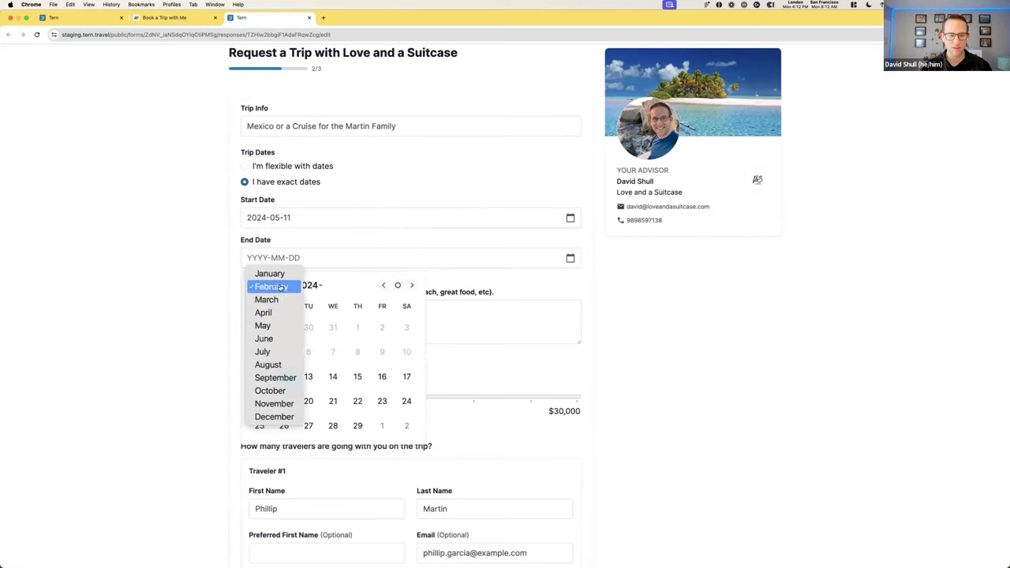
left_click(279, 326)
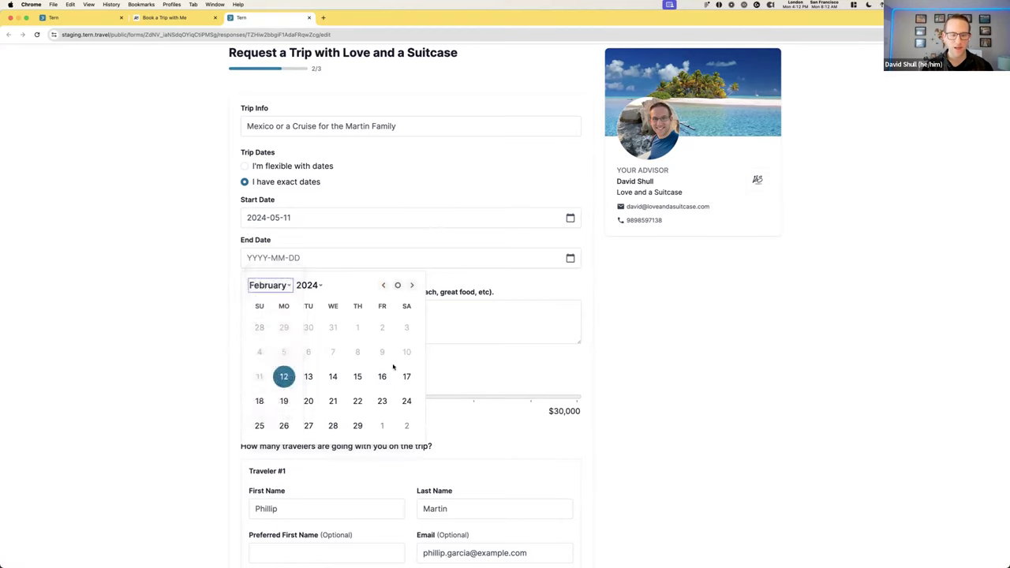
left_click(405, 376)
left_click(318, 322)
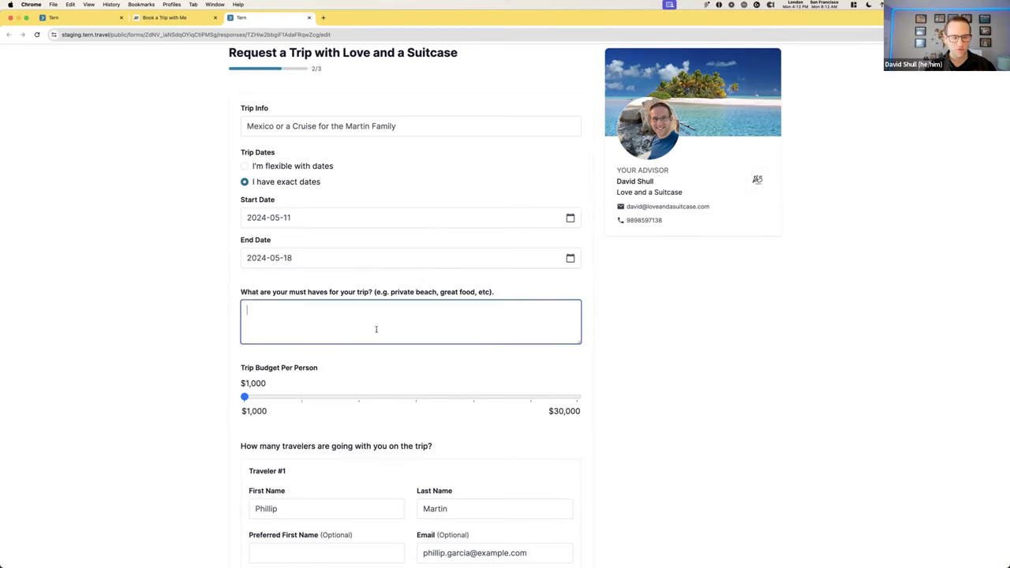
Write the must-haves: 'Want to go somewhere tropical. Thinking an all inclusive but maybe a cruise. Would love some options.'
scroll(473, 339, "down", 1)
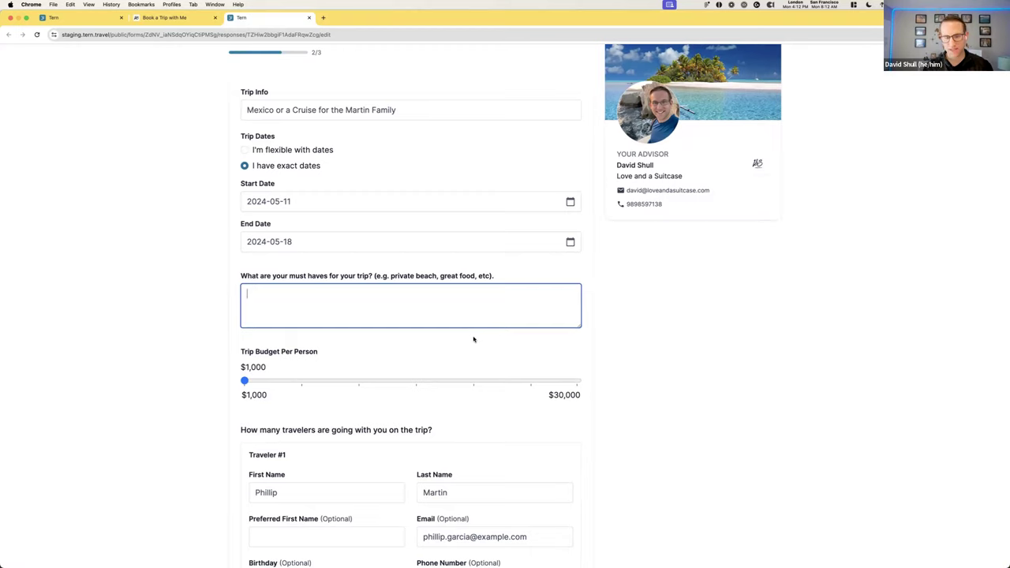
left_click_drag(524, 273, 240, 276)
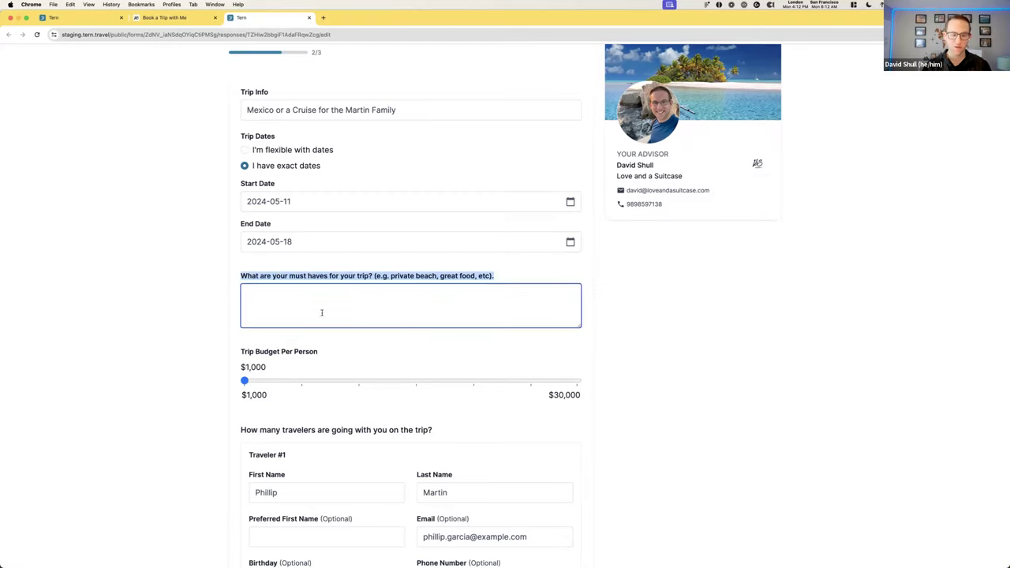
left_click(365, 307)
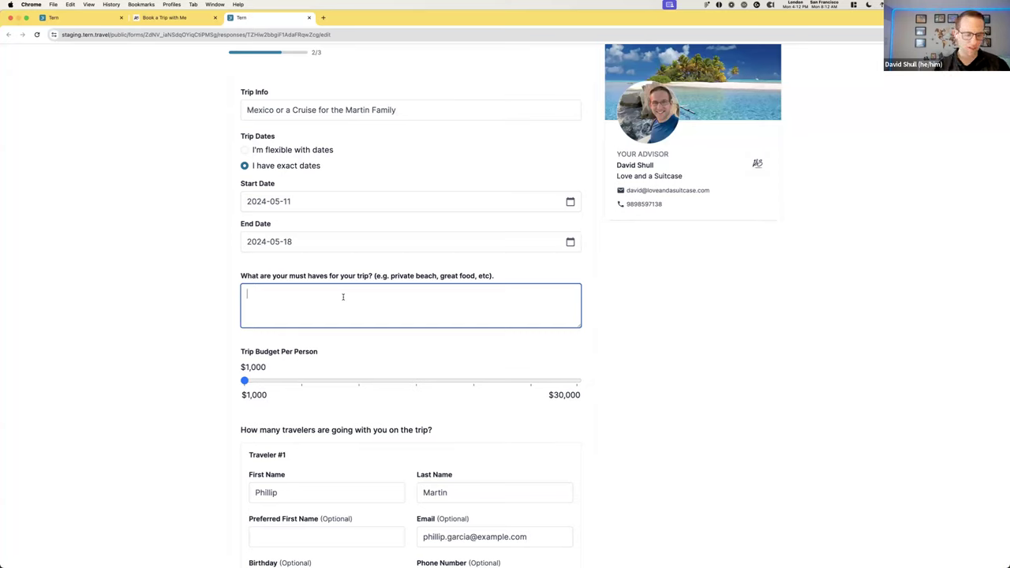
type("Want to go somewhere tro")
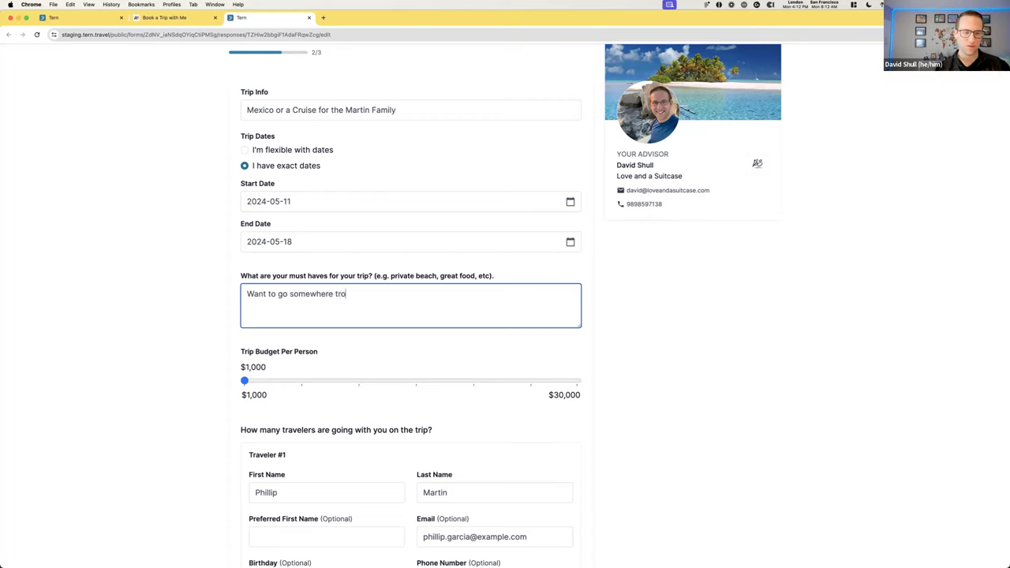
type("pical. Thinking a")
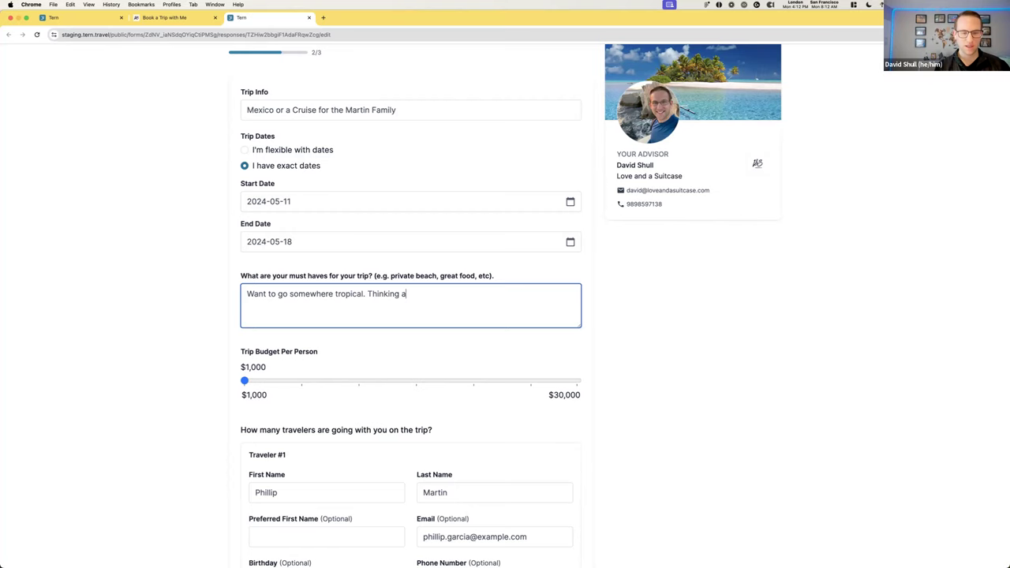
type("n all inclusive but maybe a c")
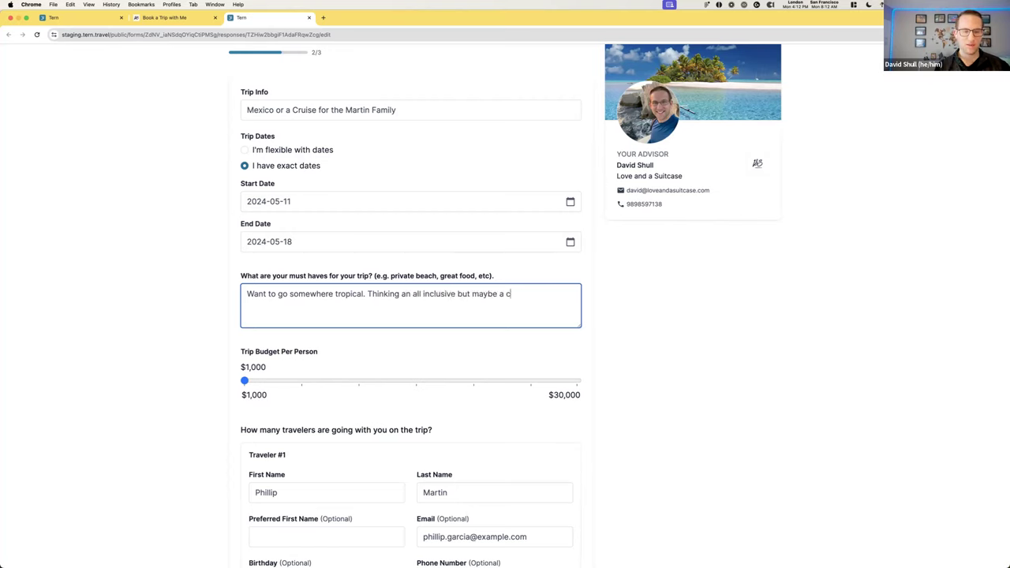
type("ruise. Would love some options.")
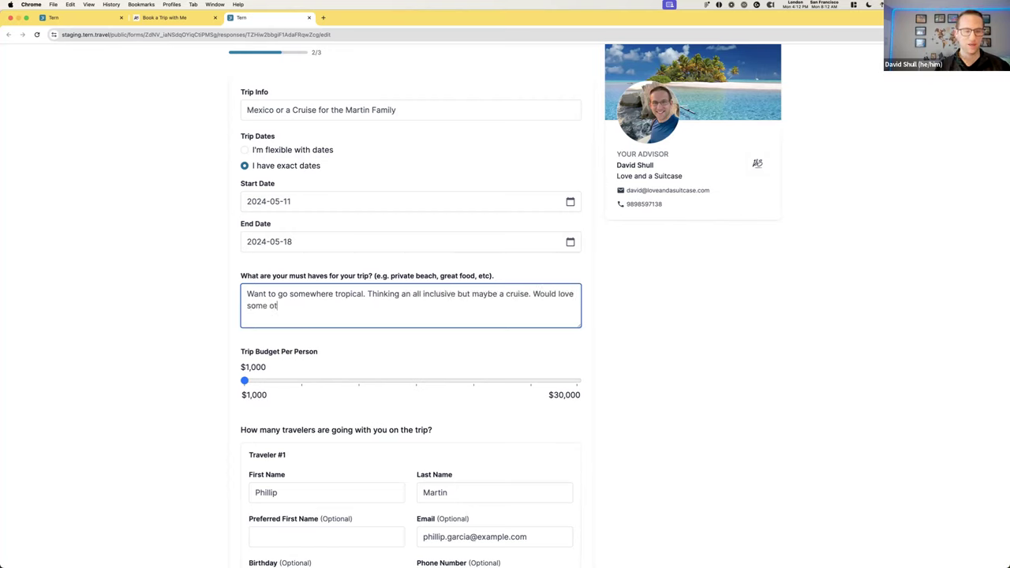
left_click(724, 318)
Set the per-person trip budget to $7,000
scroll(702, 318, "down", 2)
scroll(312, 260, "down", 1)
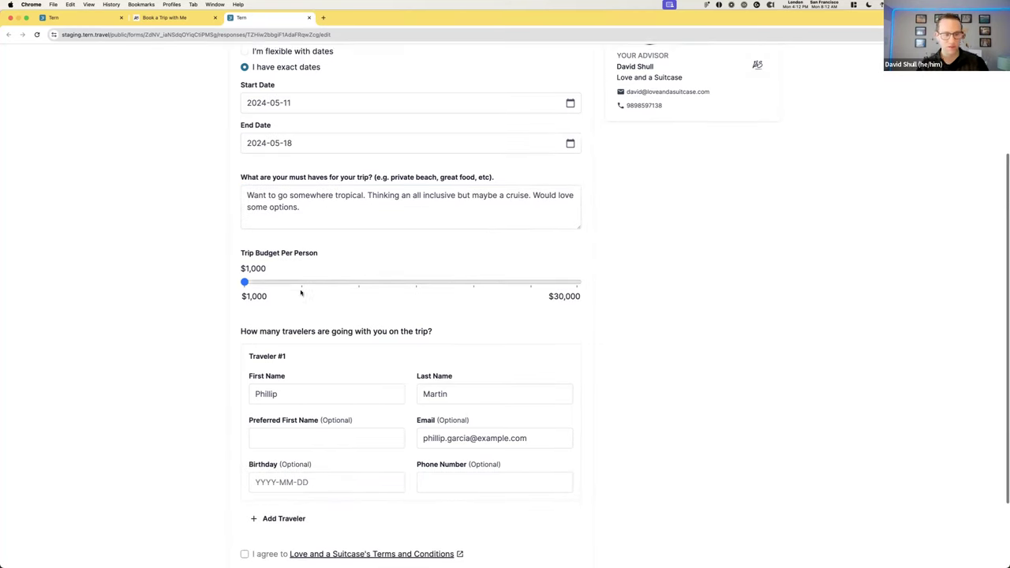
left_click(314, 276)
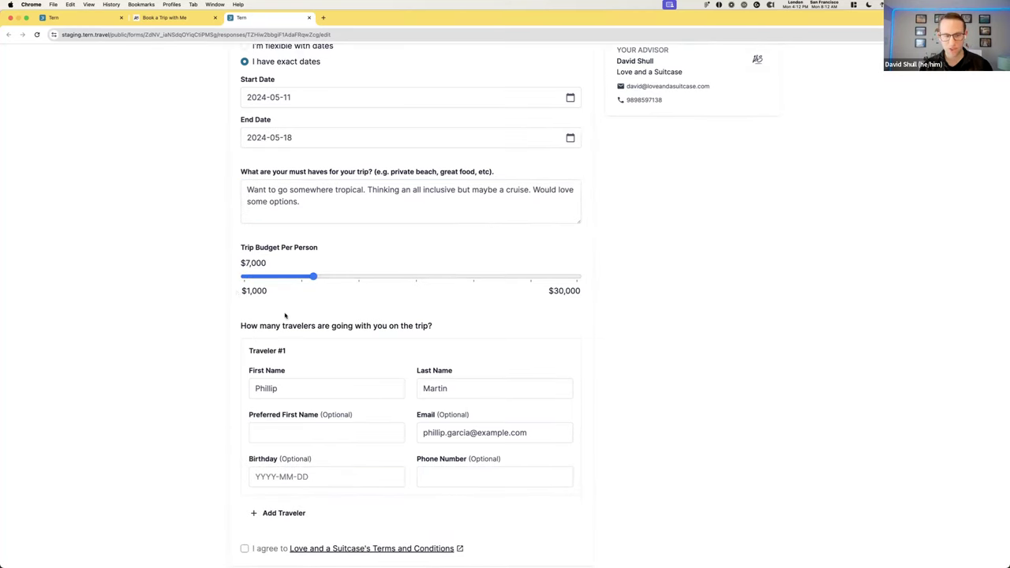
scroll(284, 315, "down", 3)
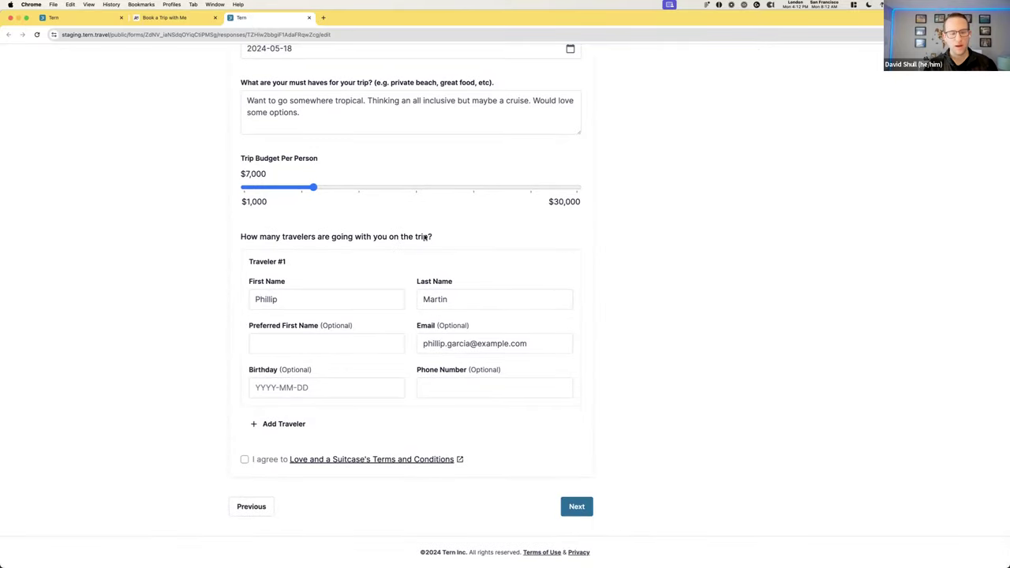
left_click_drag(457, 239, 241, 238)
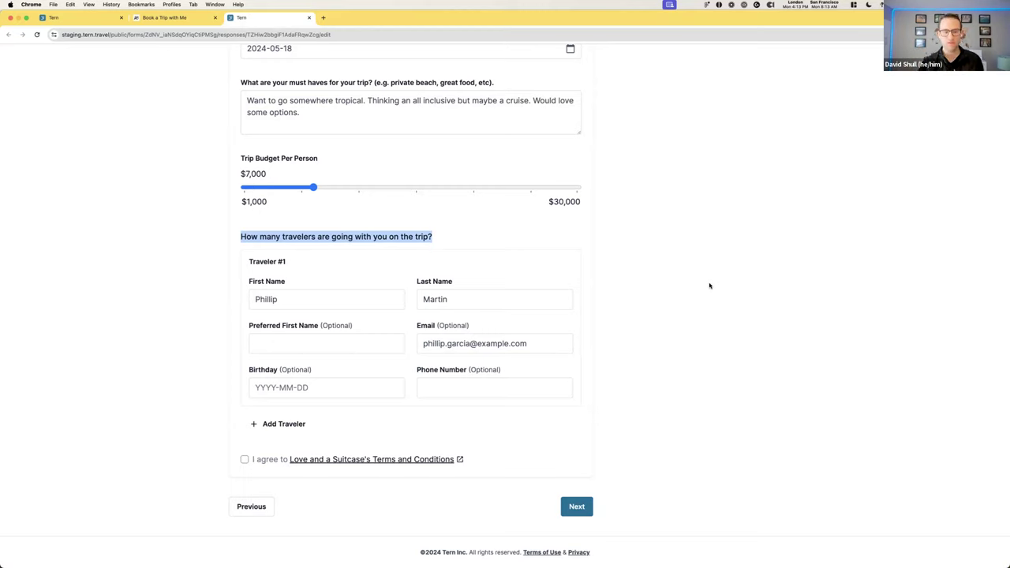
left_click(709, 284)
left_click_drag(350, 423, 266, 424)
key("Return")
scroll(644, 426, "down", 3)
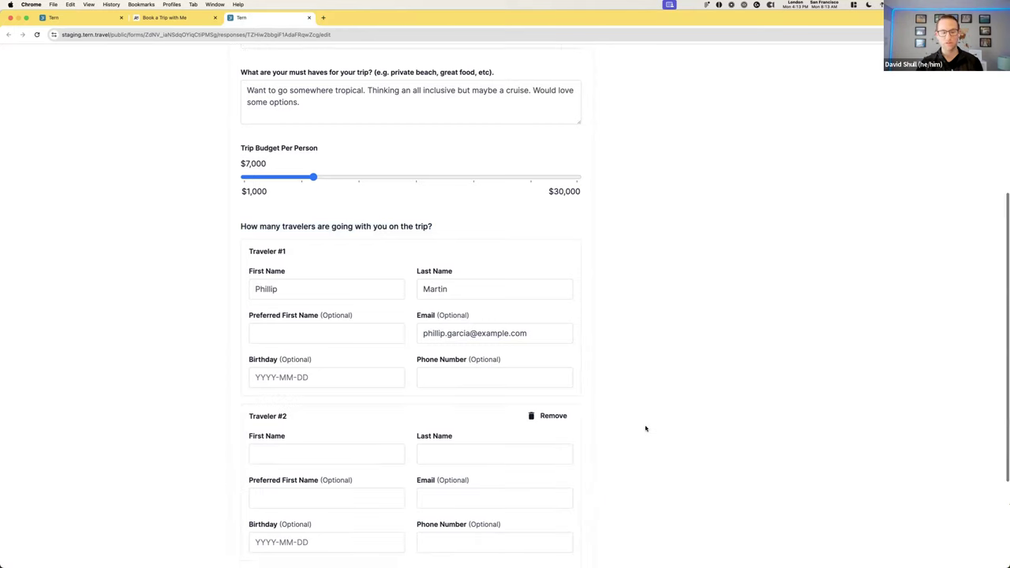
left_click(553, 306)
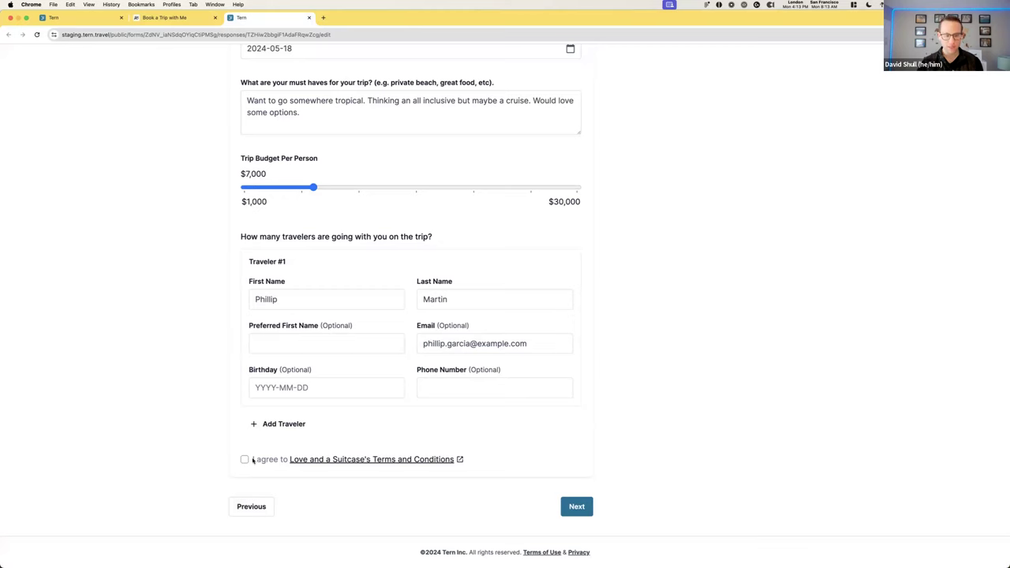
left_click_drag(251, 461, 692, 466)
left_click(603, 466)
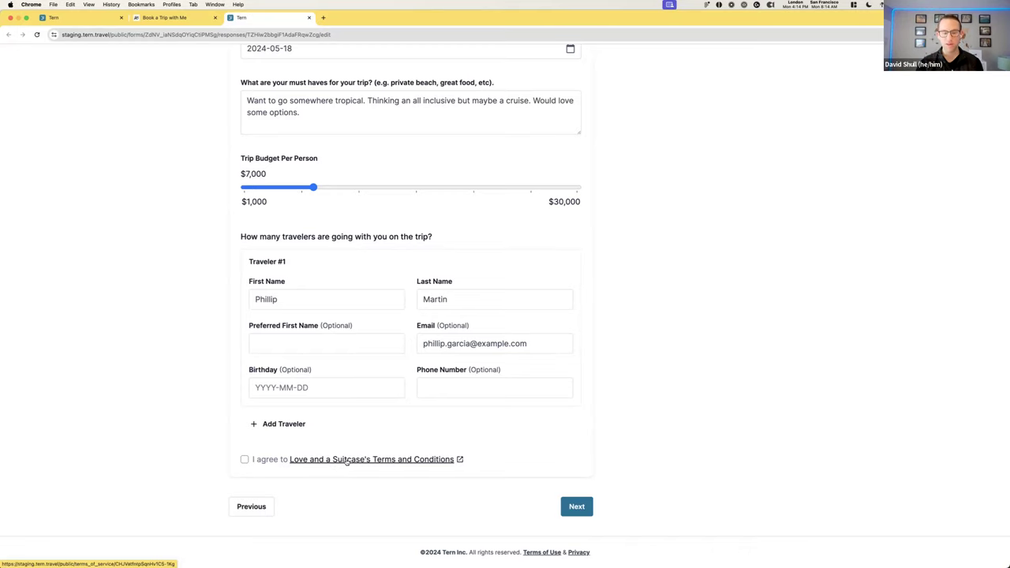
View the Terms and Conditions in a new tab, then tick the I agree box on the form
left_click(346, 460)
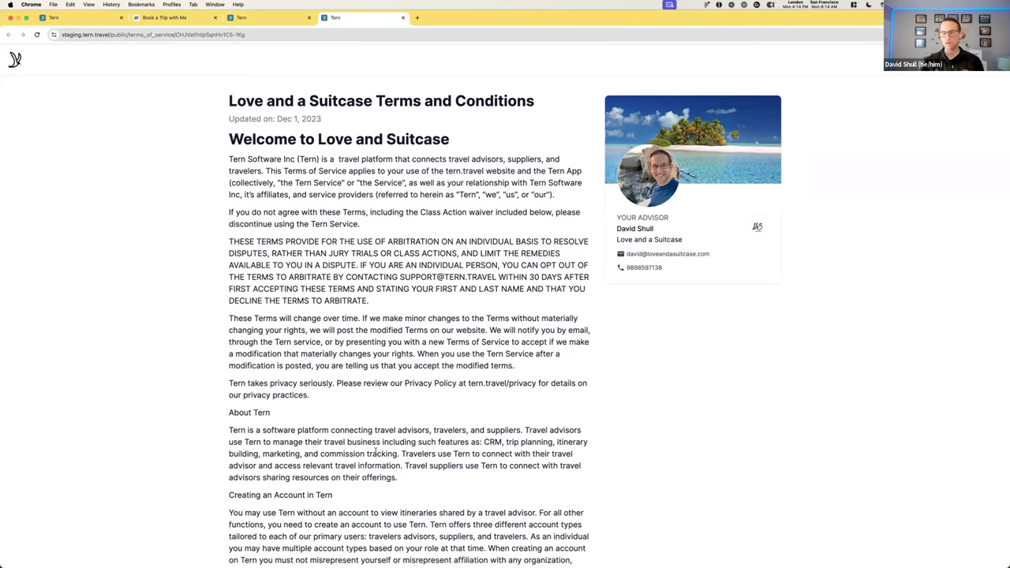
left_click(251, 17)
left_click(245, 460)
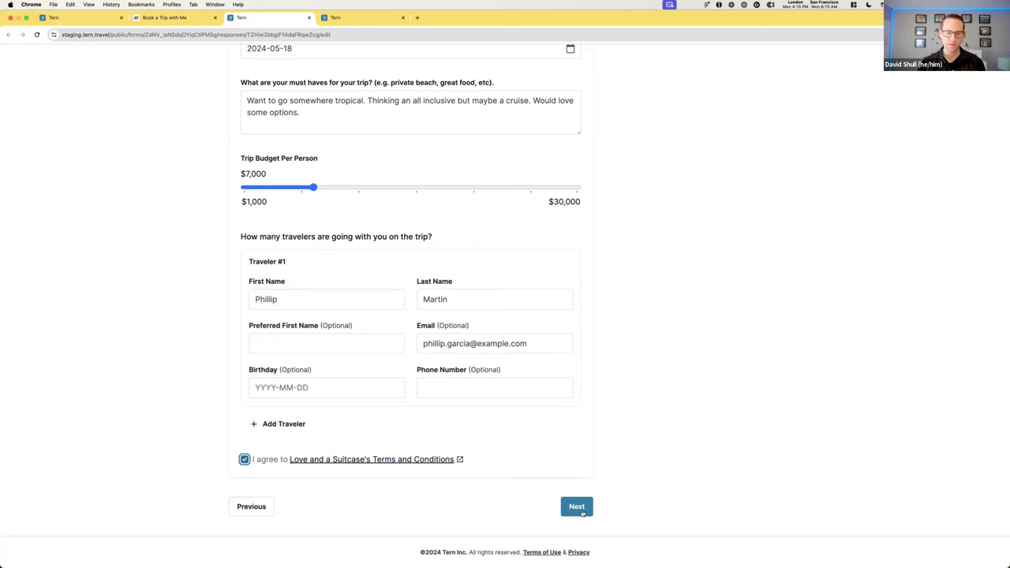
Advance the trip form from step 2 to the scheduling step 3/3
left_click(582, 513)
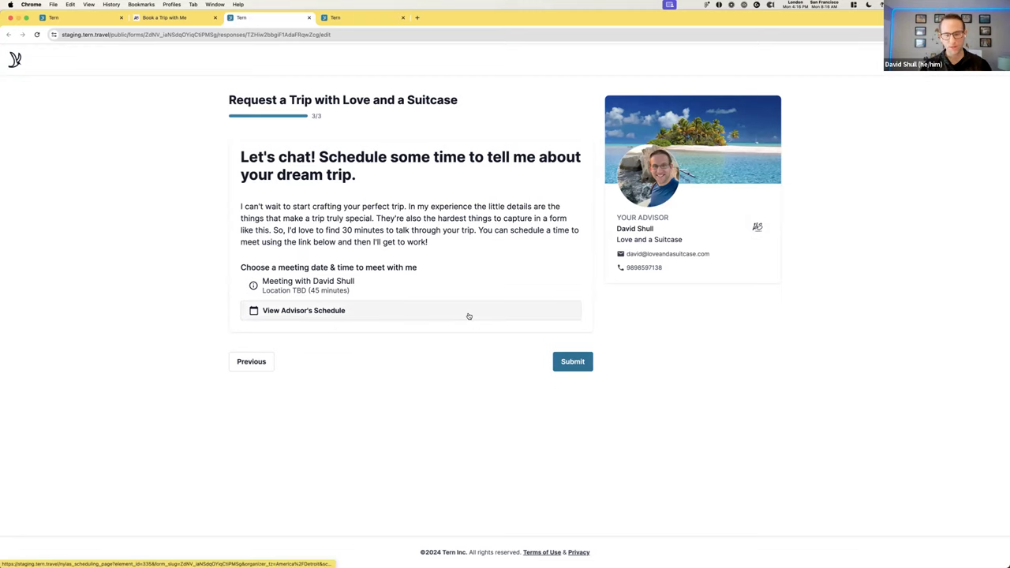
Book a General Consultation with the advisor for Friday, February 16, 2024 at 11:30 AM
left_click(367, 312)
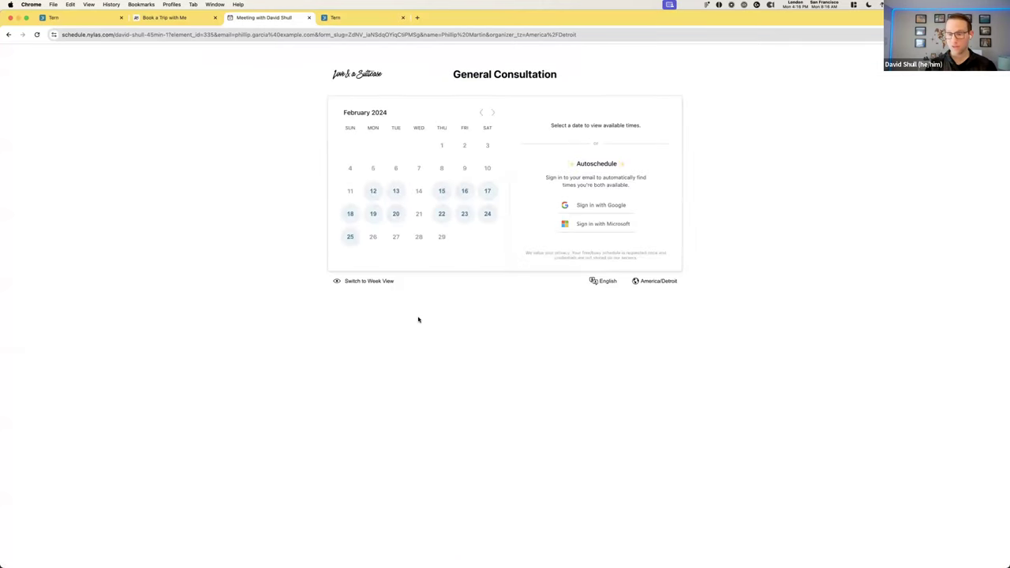
left_click(465, 191)
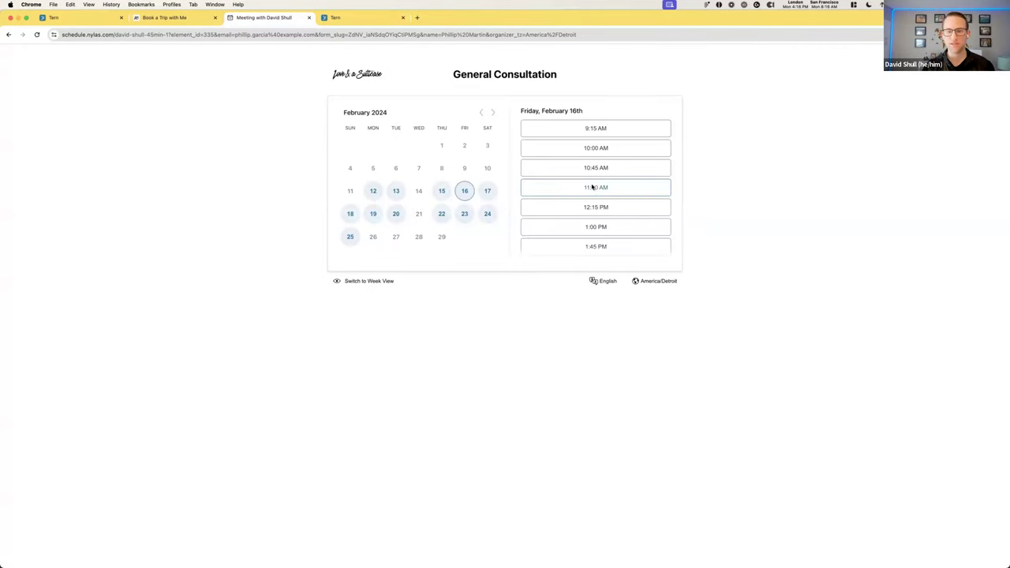
left_click(574, 192)
left_click(633, 191)
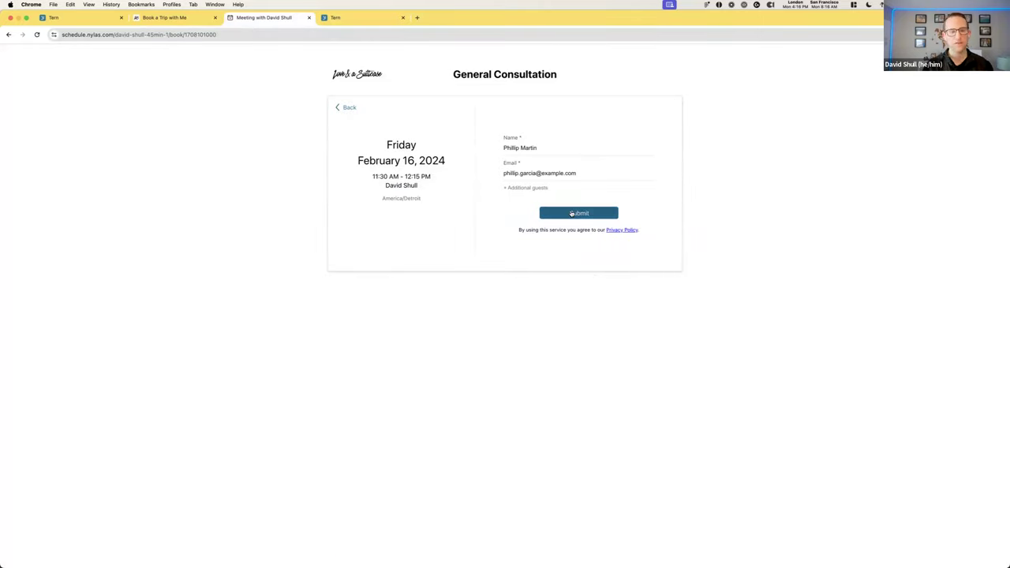
left_click(572, 213)
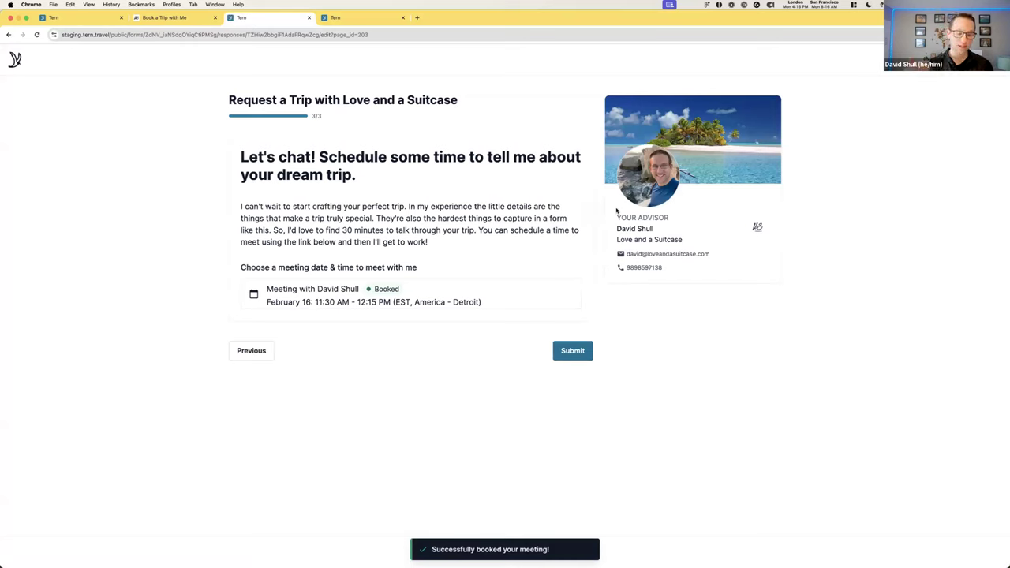
Submit the Martin family trip request from step 3/3
left_click(572, 352)
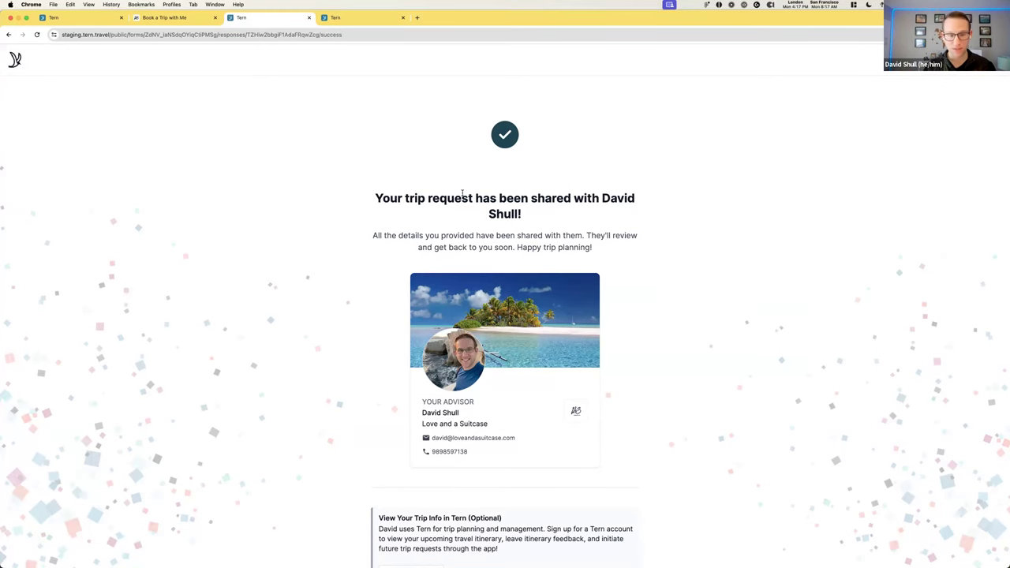
Switch back to the first Tern tab showing the advisor's Trips board
left_click(74, 17)
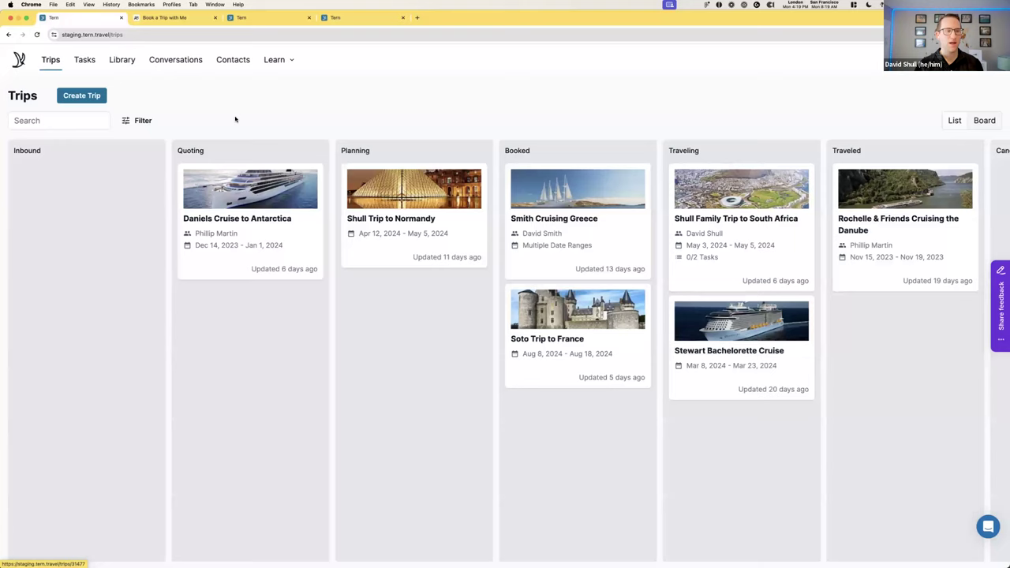
In the Library, browse saved Activities, then view My Forms with the Request a Trip form
left_click(124, 62)
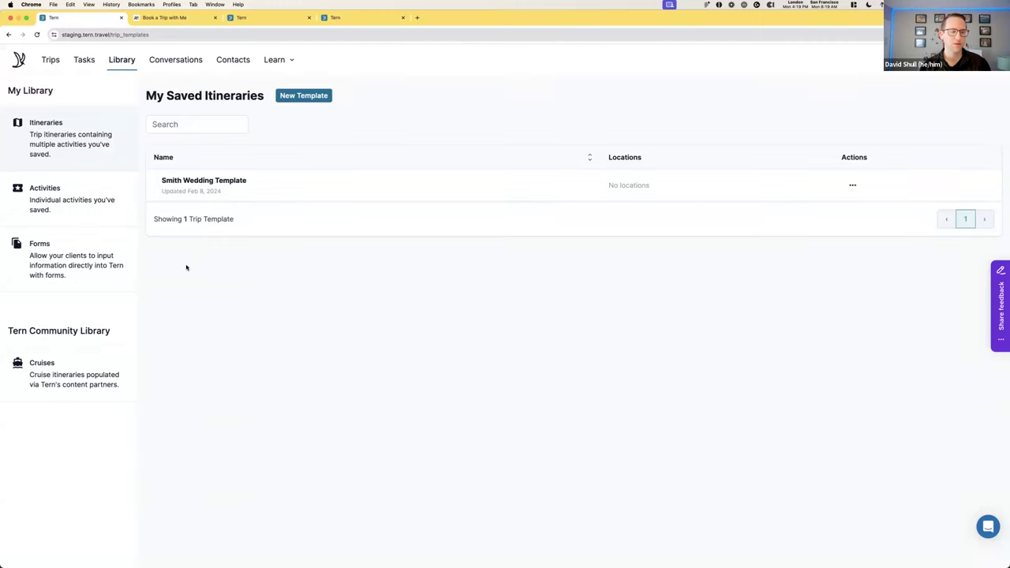
left_click(101, 210)
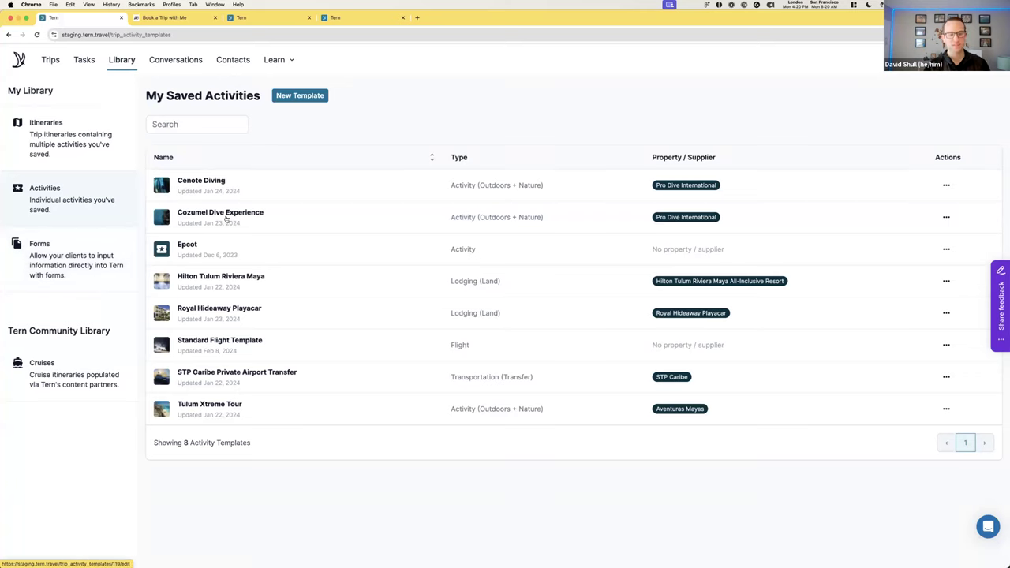
left_click(69, 276)
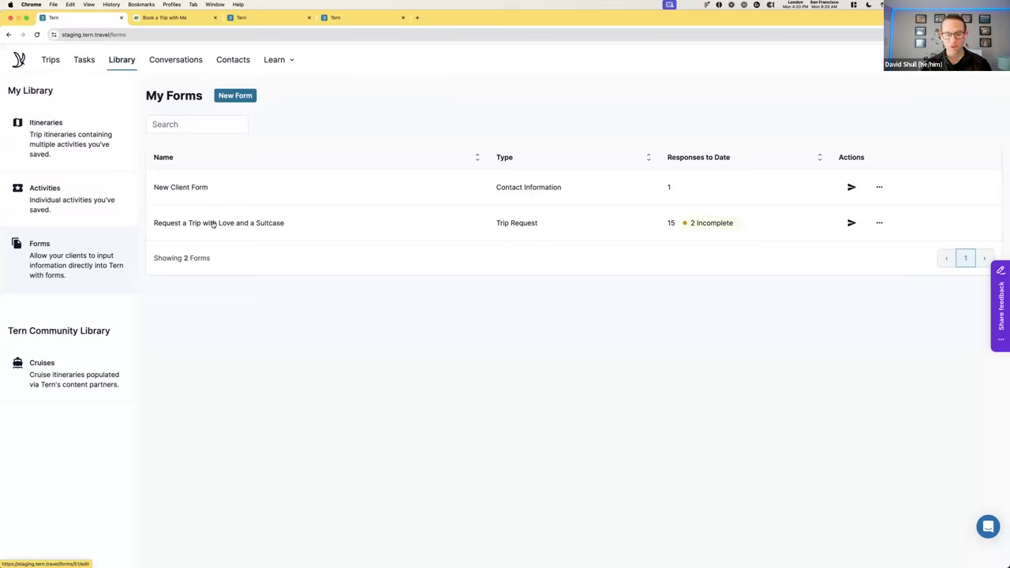
Open the Request a Trip with Love and a Suitcase form and review Page 1, leaving its title unchanged
left_click(229, 226)
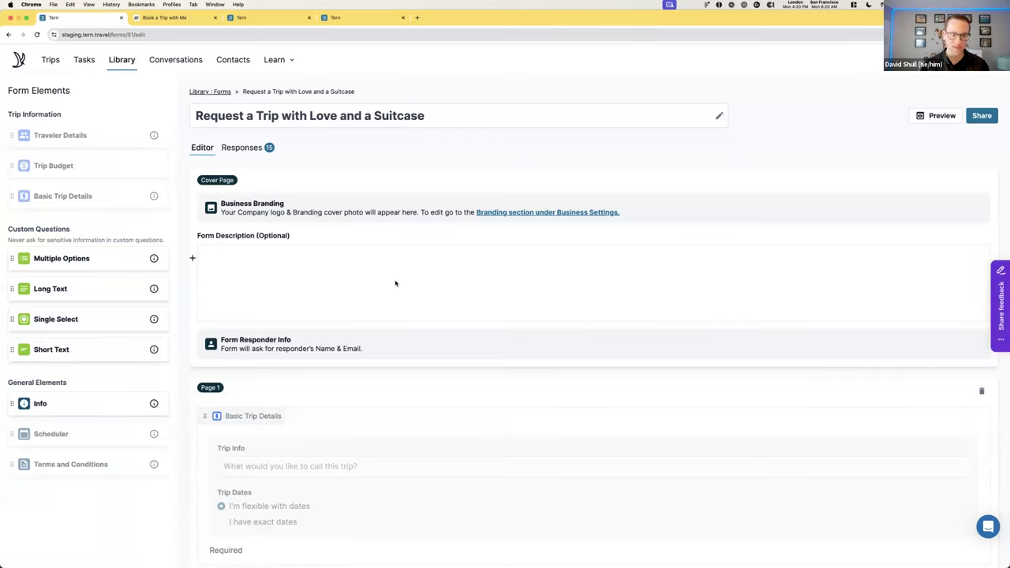
scroll(394, 259, "down", 5)
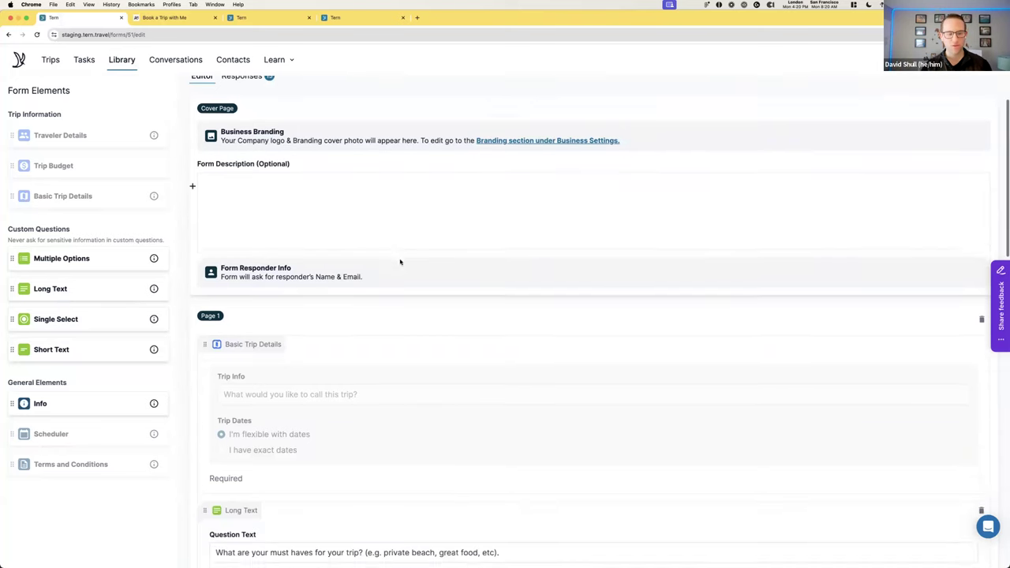
left_click(202, 204)
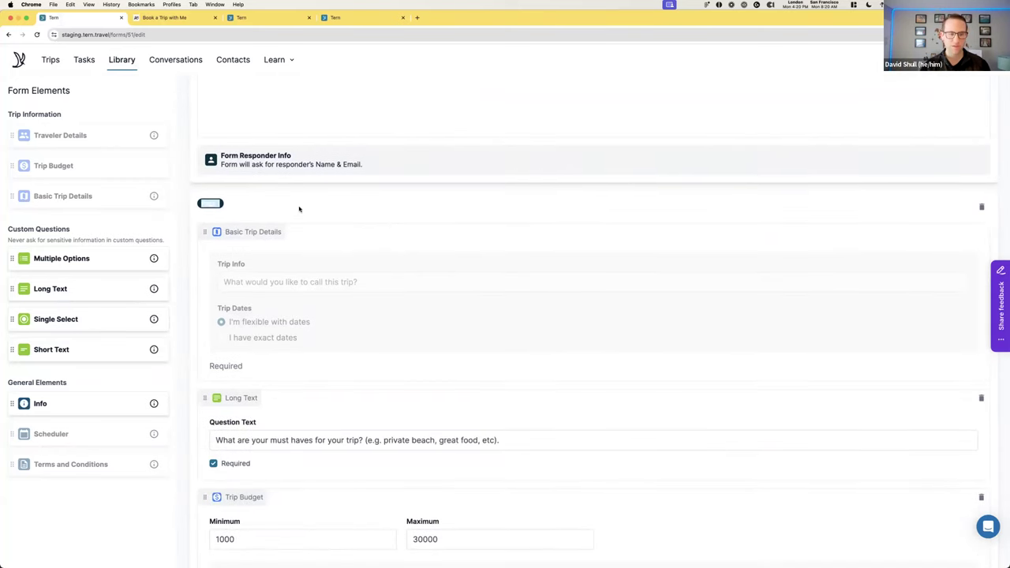
left_click(299, 209)
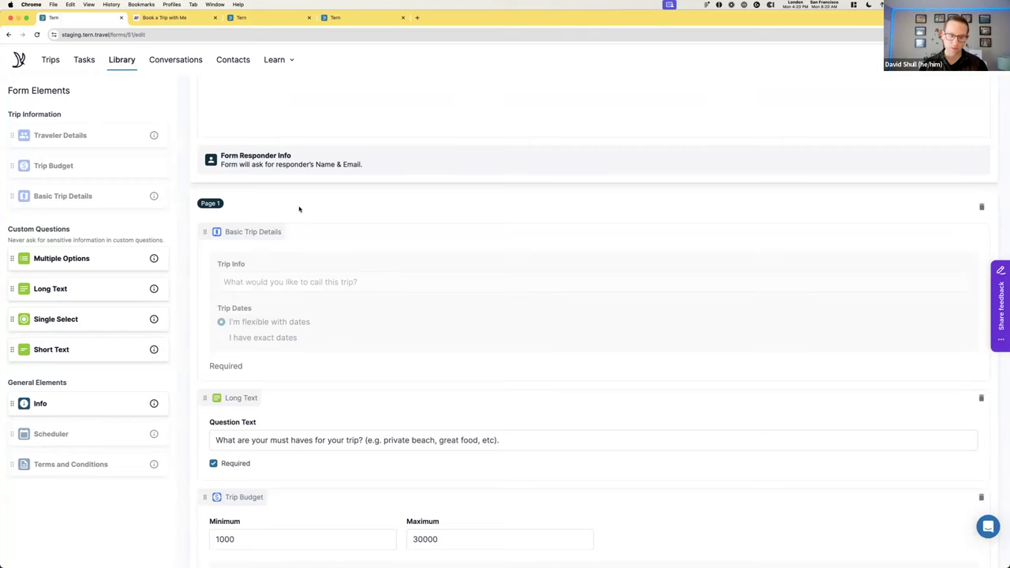
scroll(285, 278, "down", 5)
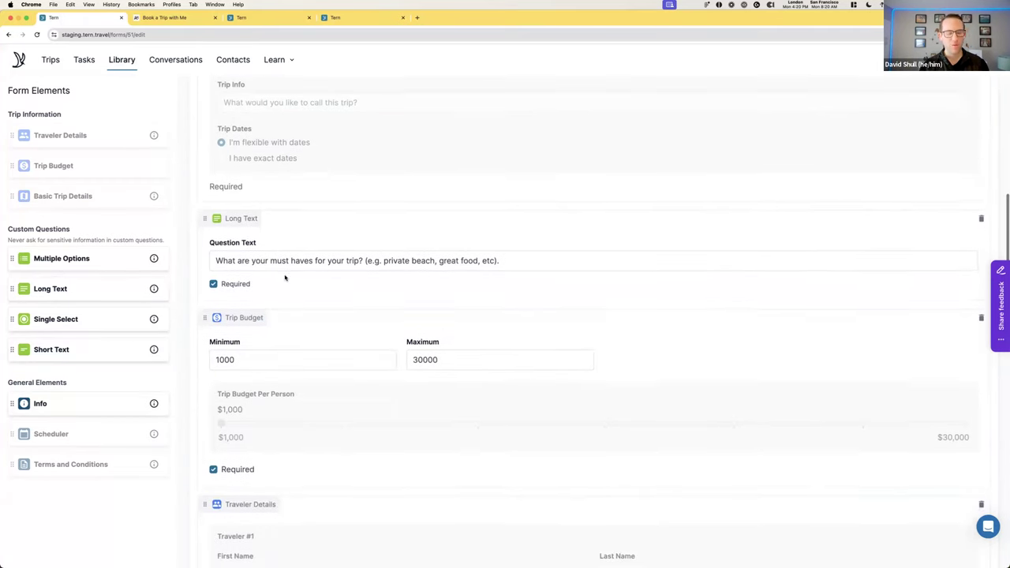
left_click_drag(12, 403, 347, 331)
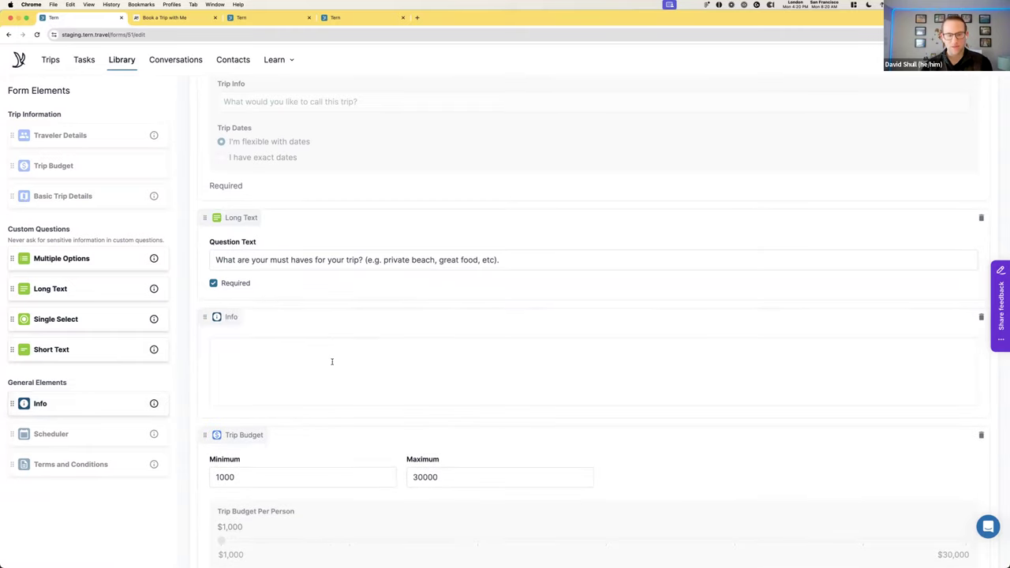
left_click(202, 346)
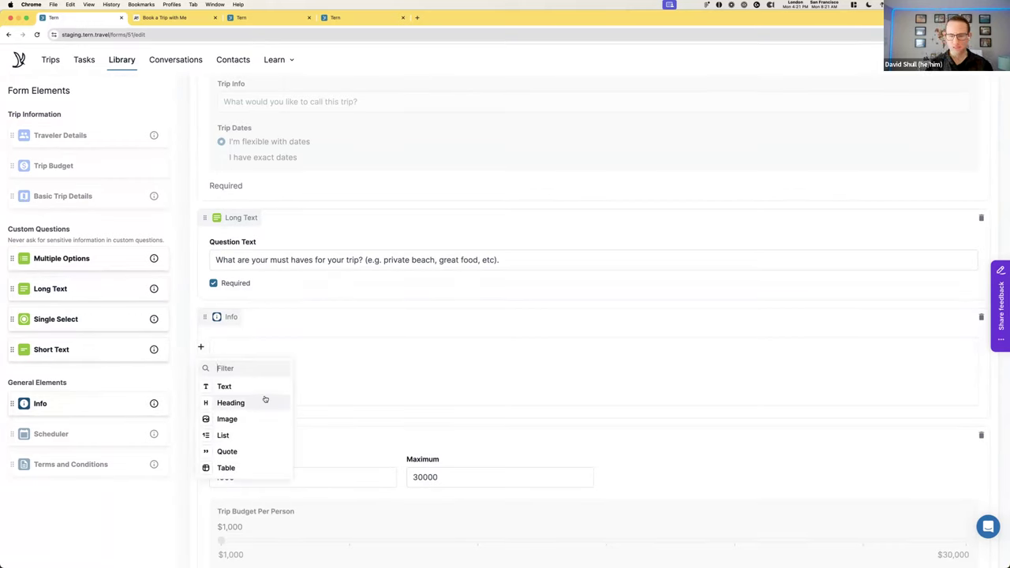
left_click(345, 369)
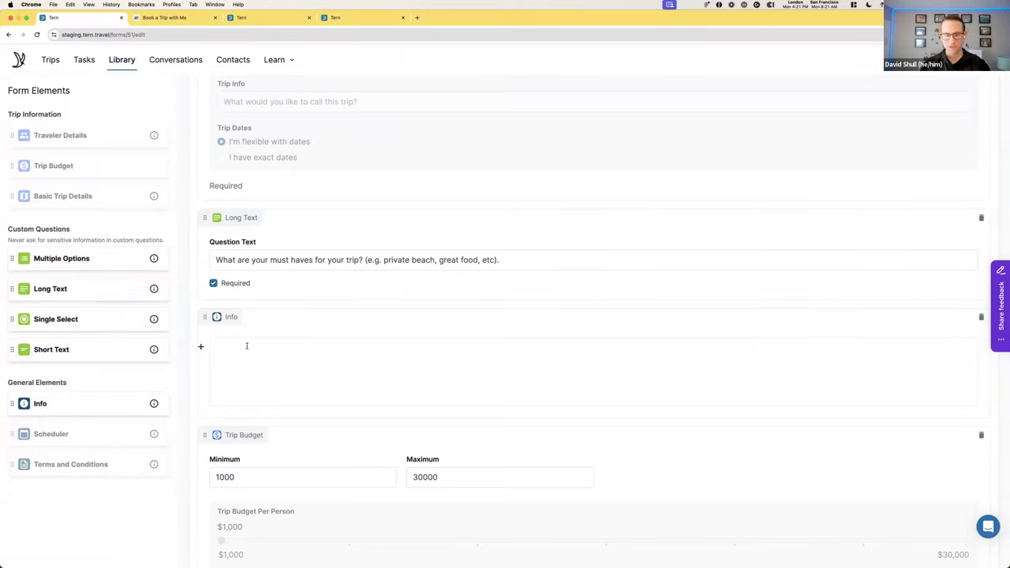
left_click(246, 346)
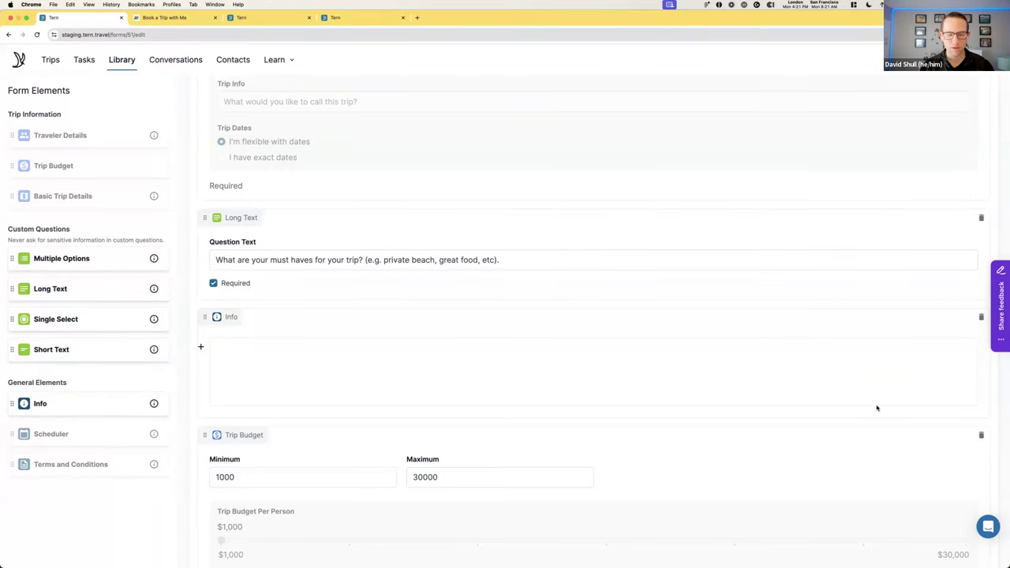
scroll(977, 402, "up", 2)
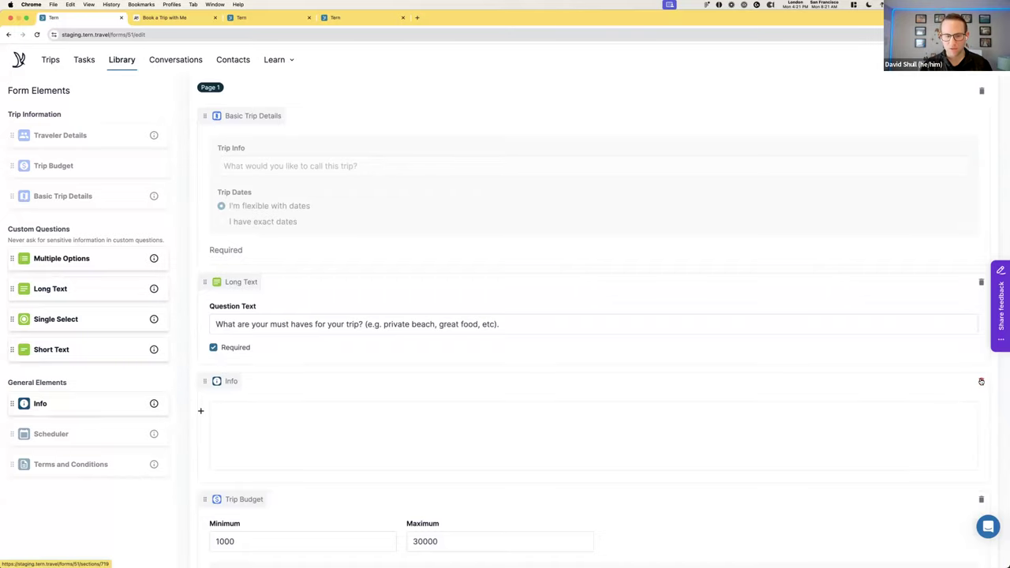
left_click(981, 381)
left_click(606, 332)
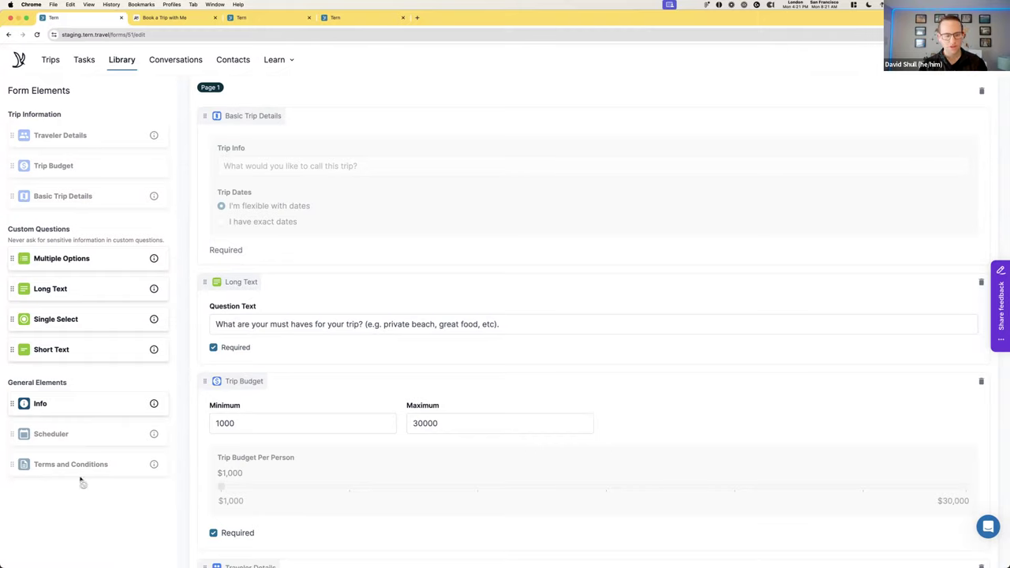
scroll(219, 484, "down", 6)
scroll(219, 485, "down", 10)
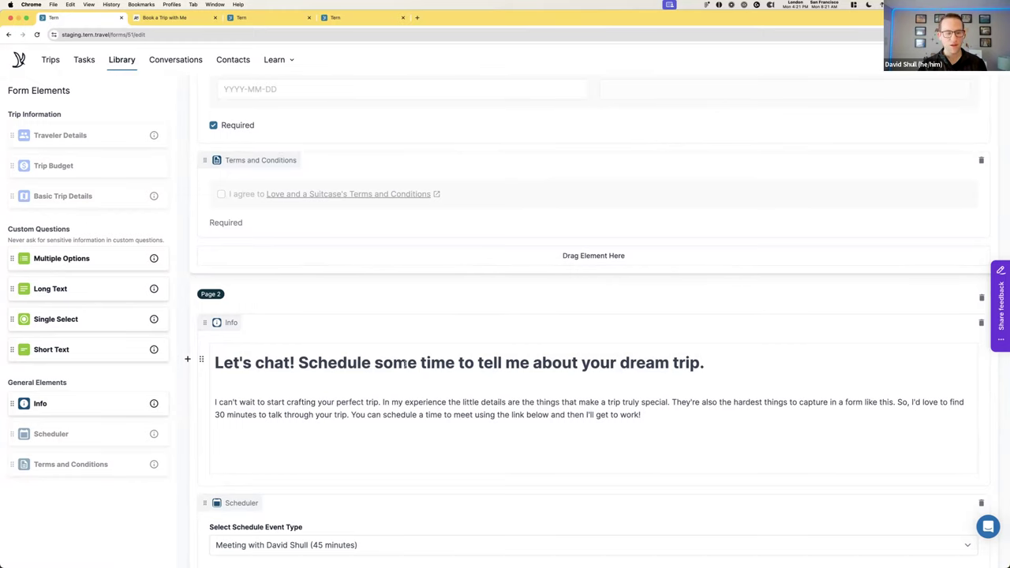
scroll(404, 363, "down", 3)
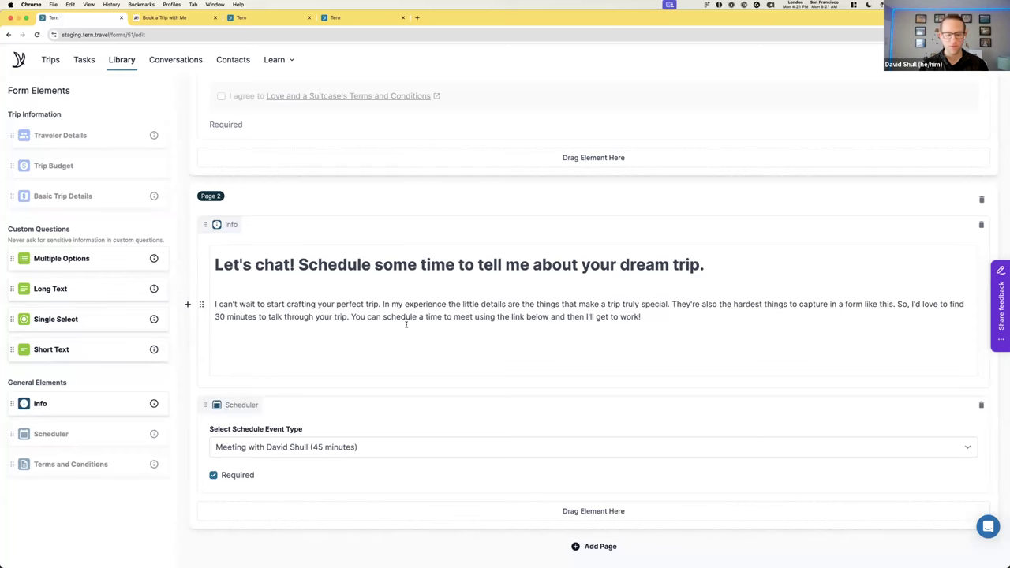
scroll(392, 320, "up", 15)
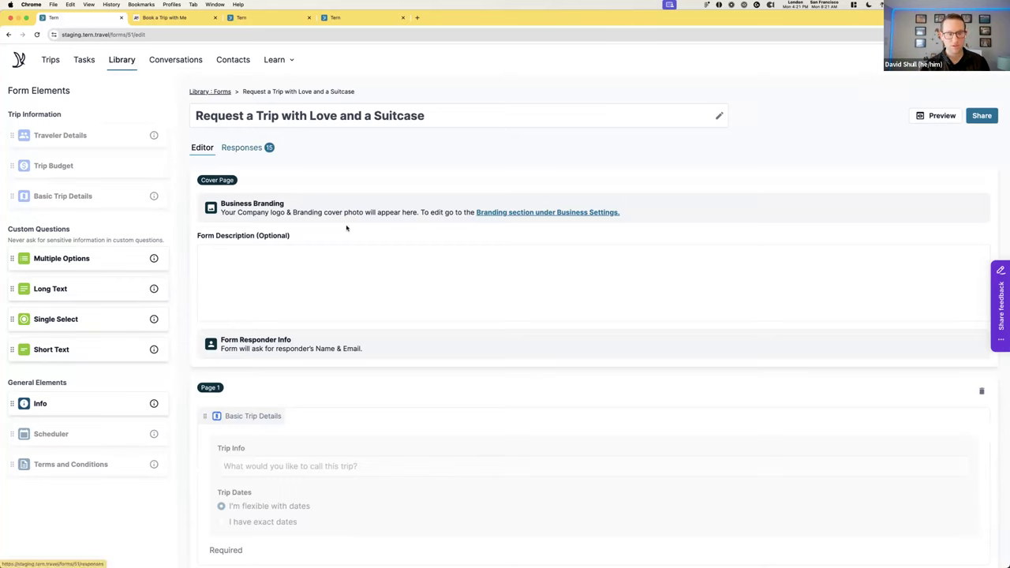
Show the form's 15 submitted responses with their dates and completion statuses
left_click(243, 142)
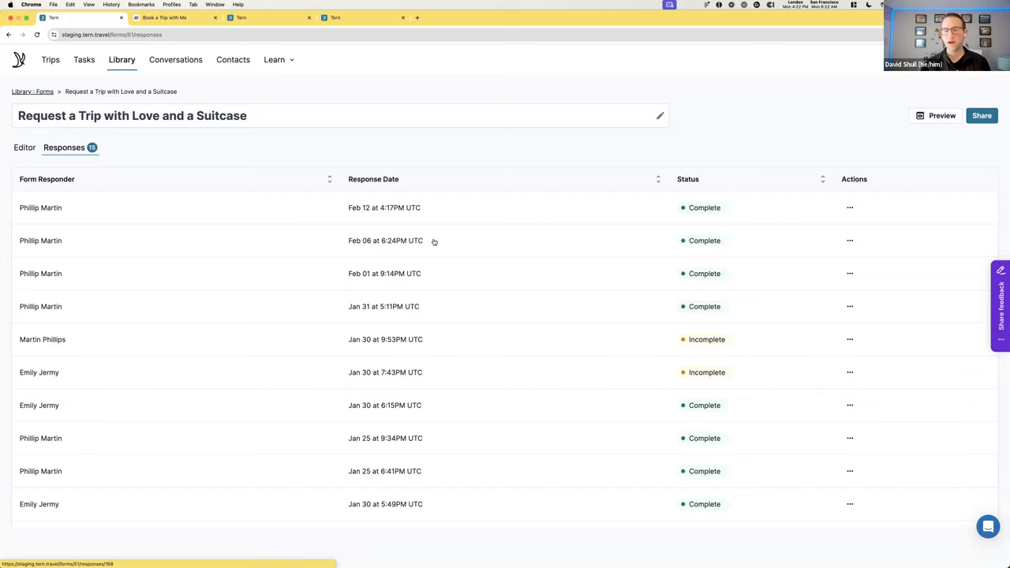
left_click(407, 348)
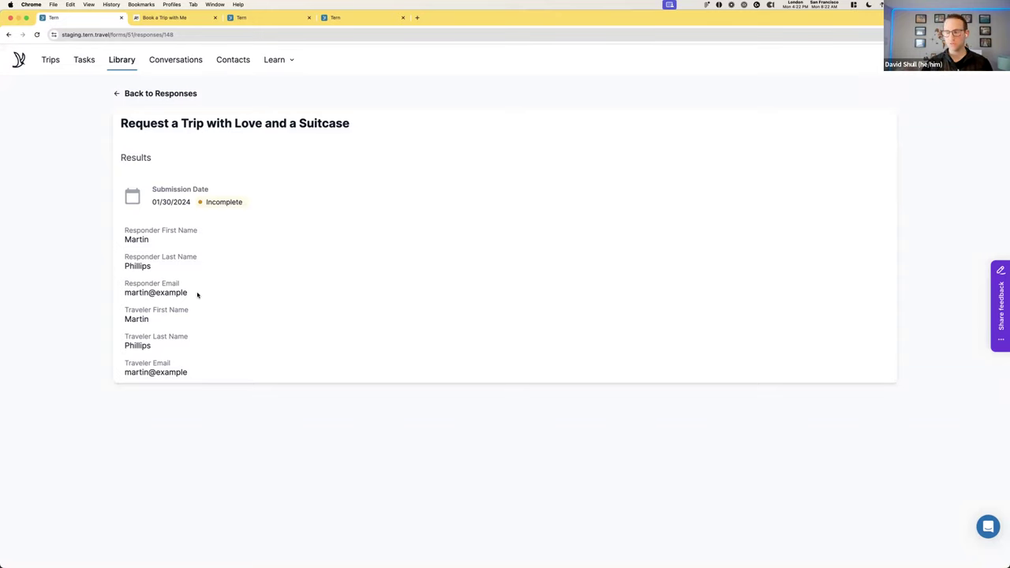
left_click(127, 95)
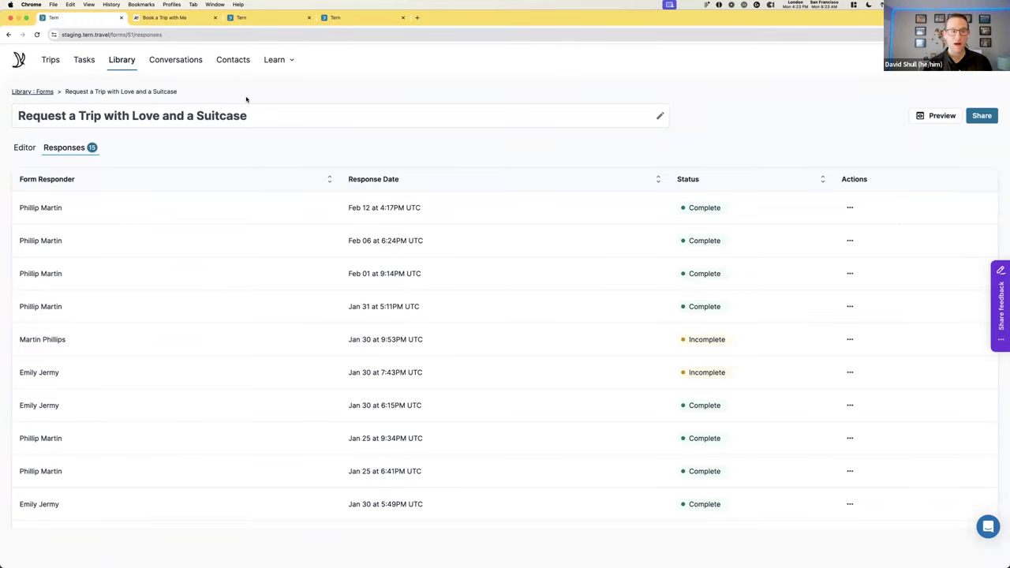
Return to the forms library and open the New Client Form from My Forms
left_click(39, 95)
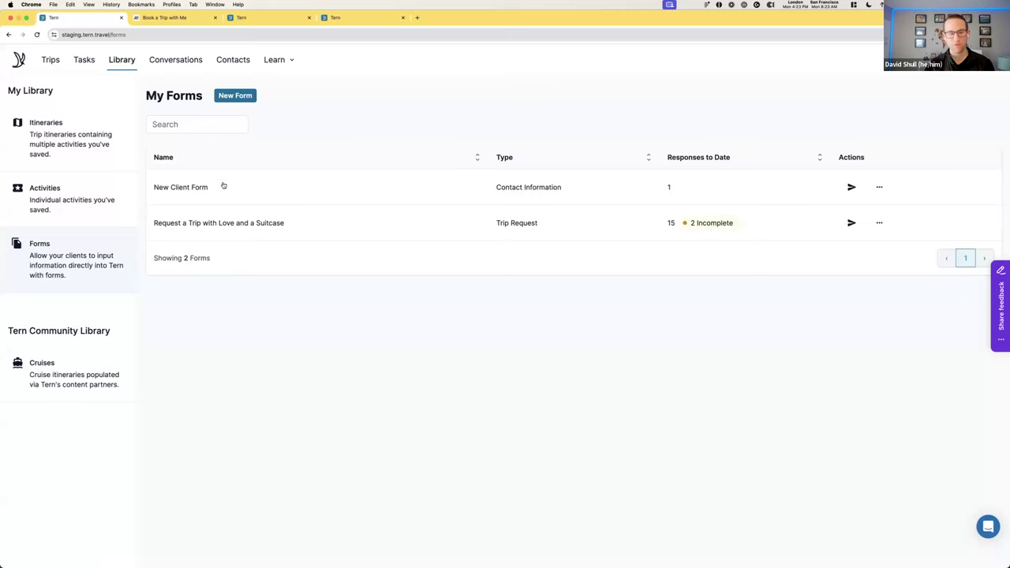
left_click(180, 190)
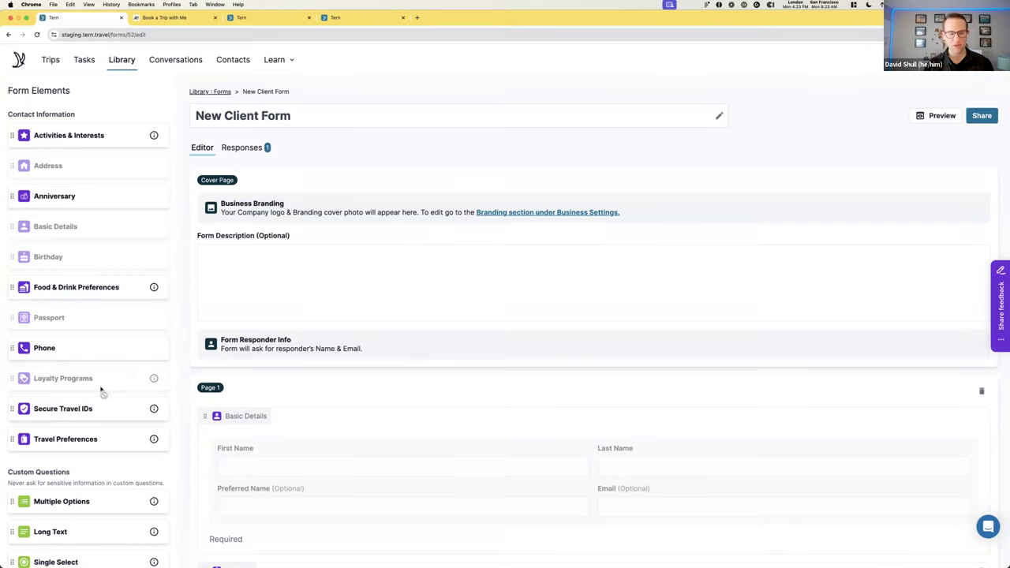
Search the Contacts list by the traveller's first name to narrow it to one match
scroll(266, 378, "down", 3)
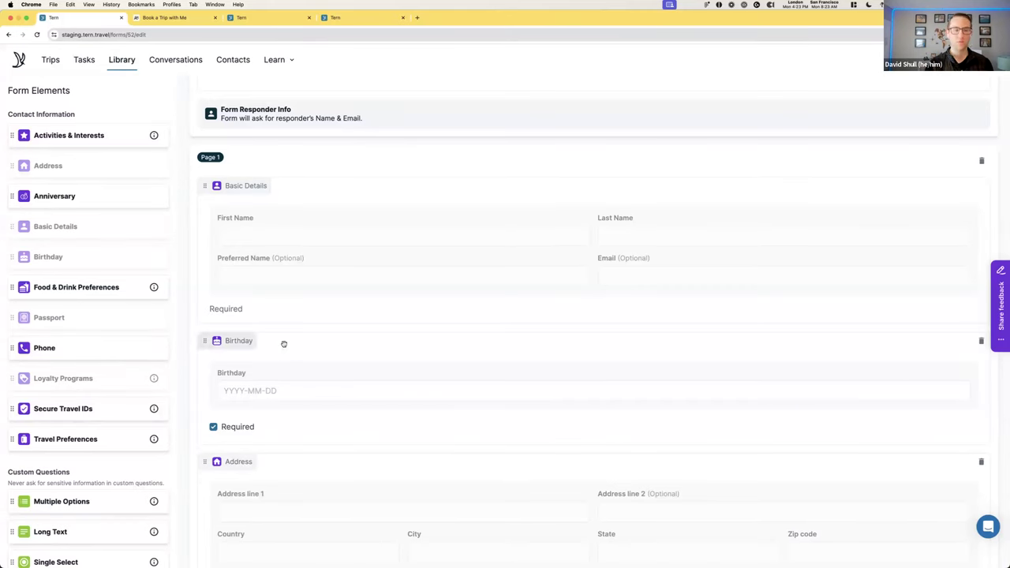
scroll(284, 341, "up", 5)
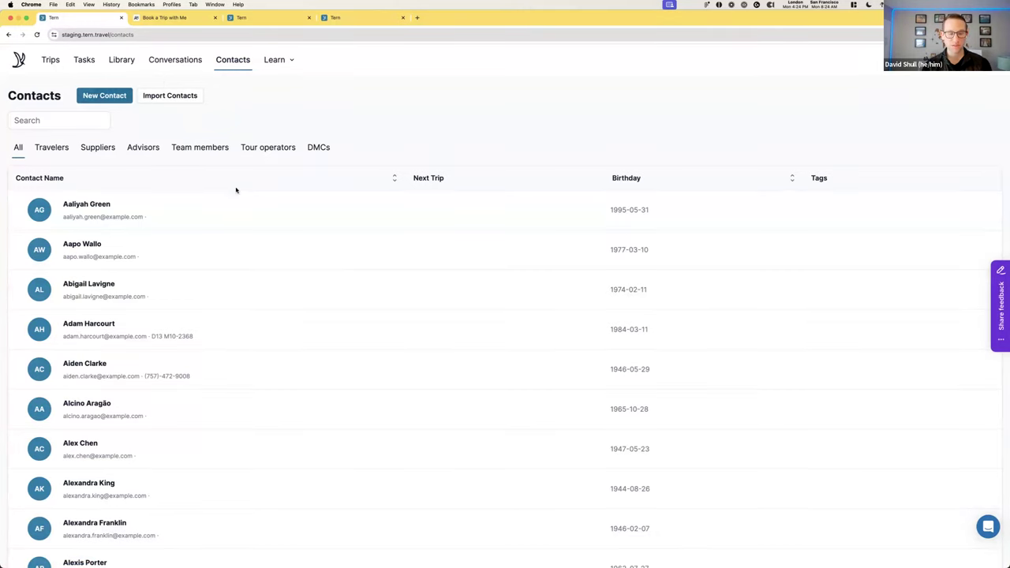
left_click(45, 122)
type("phillip")
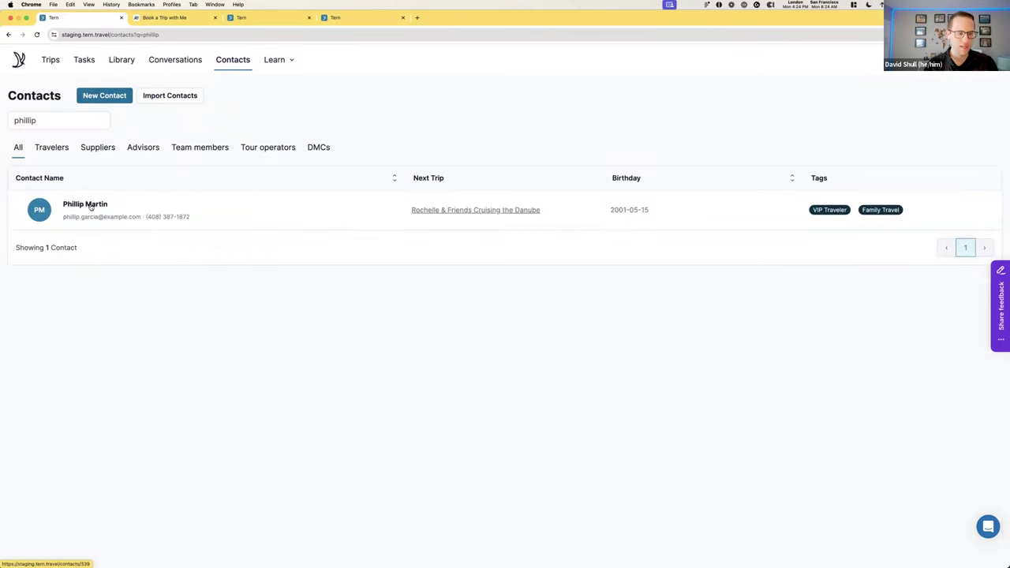
Open the matching contact's profile and scroll down to Key Travel Information and the empty Loyalty Programs
left_click(96, 206)
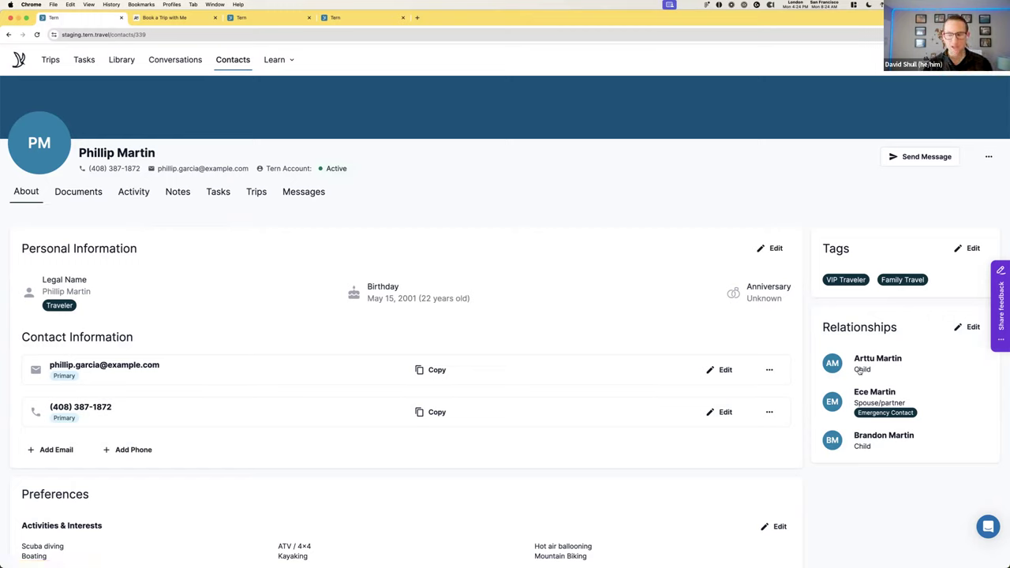
scroll(719, 408, "down", 5)
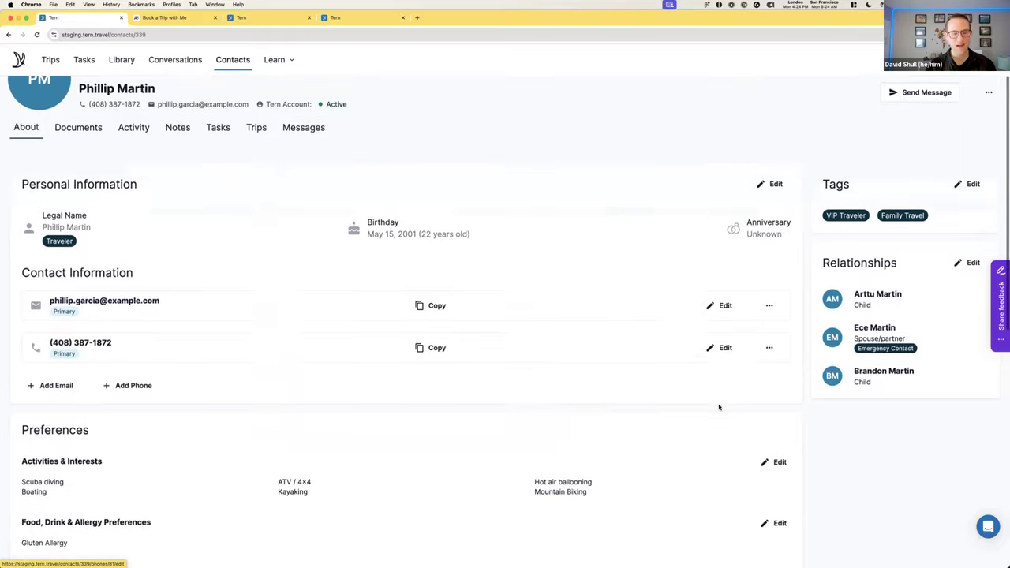
scroll(704, 398, "down", 3)
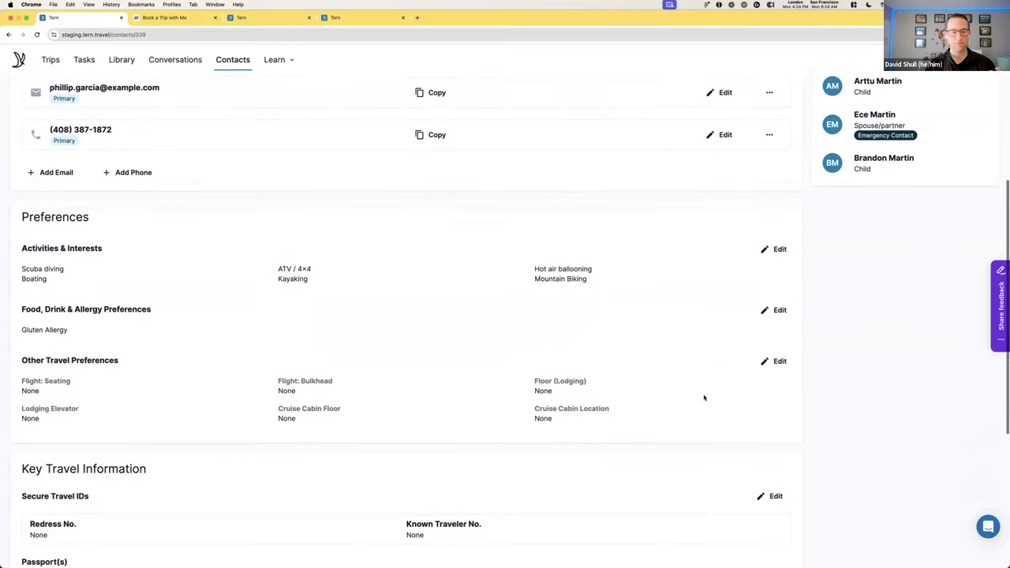
scroll(703, 396, "down", 2)
scroll(703, 396, "down", 6)
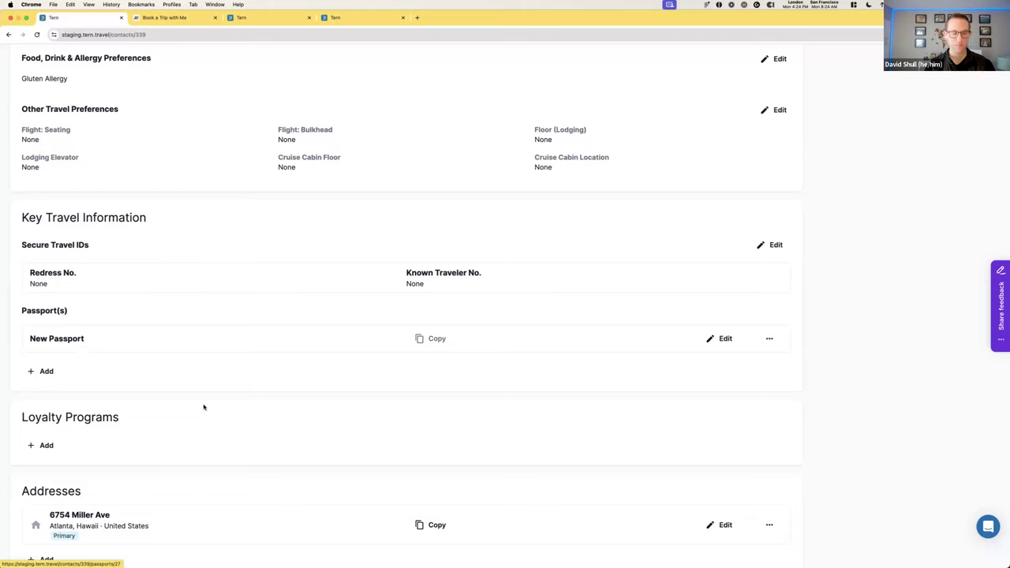
scroll(182, 426, "down", 1)
Add United MileagePlus at Premier 1K level, with the member's loyalty ID, to the contact's Loyalty Programs
left_click(46, 425)
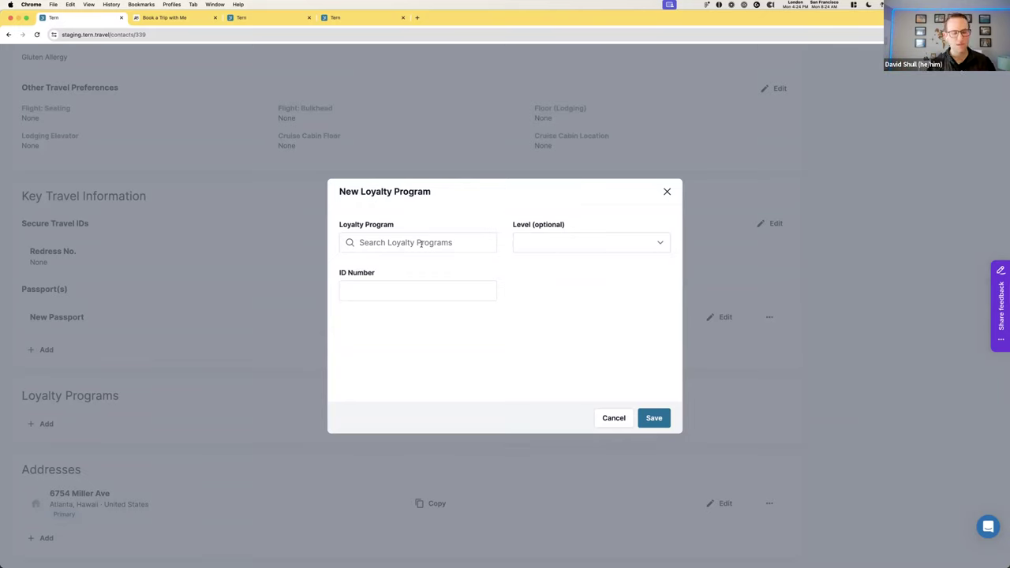
left_click(419, 243)
type("United")
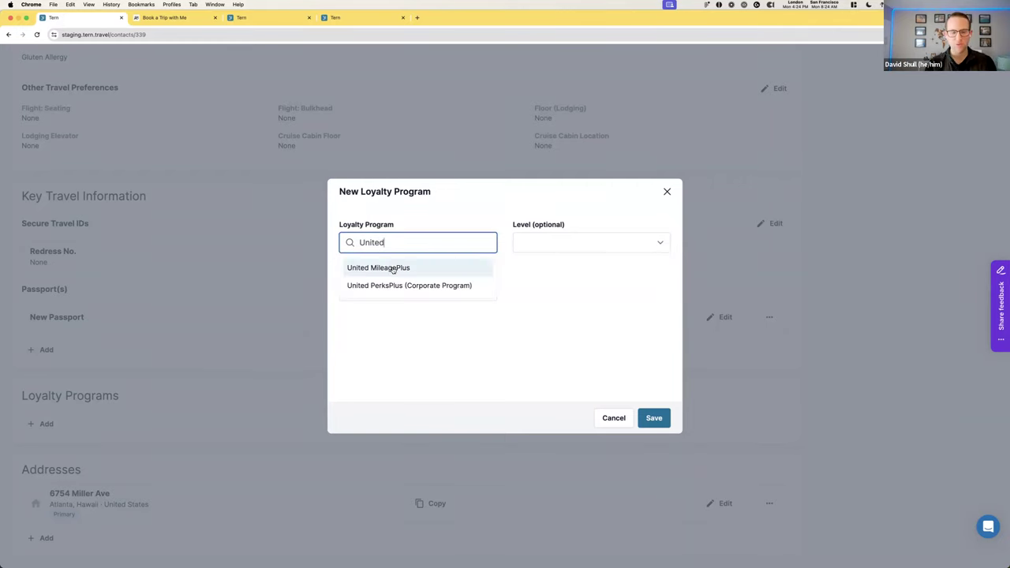
left_click(416, 268)
left_click(533, 242)
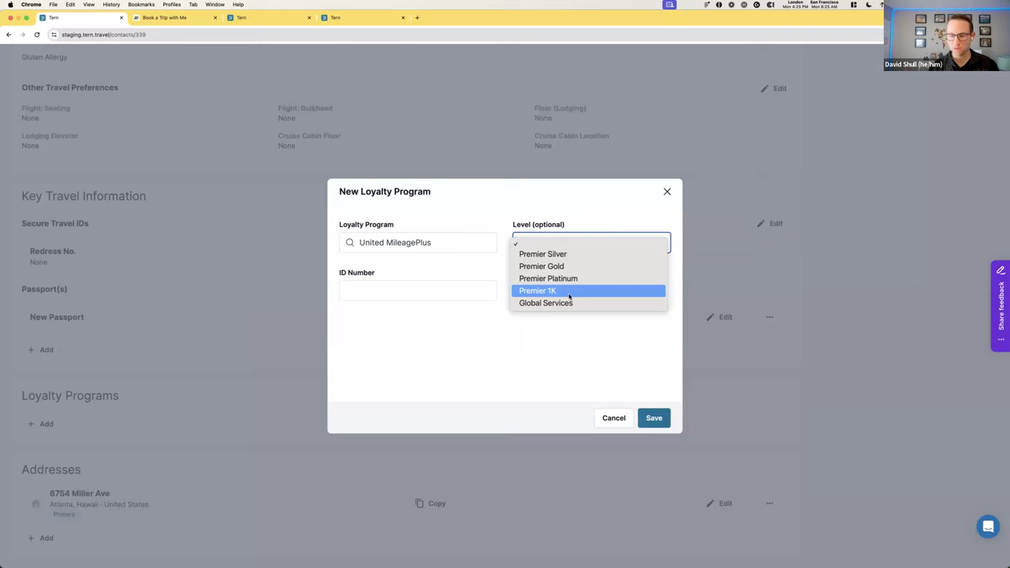
left_click(564, 292)
left_click(482, 290)
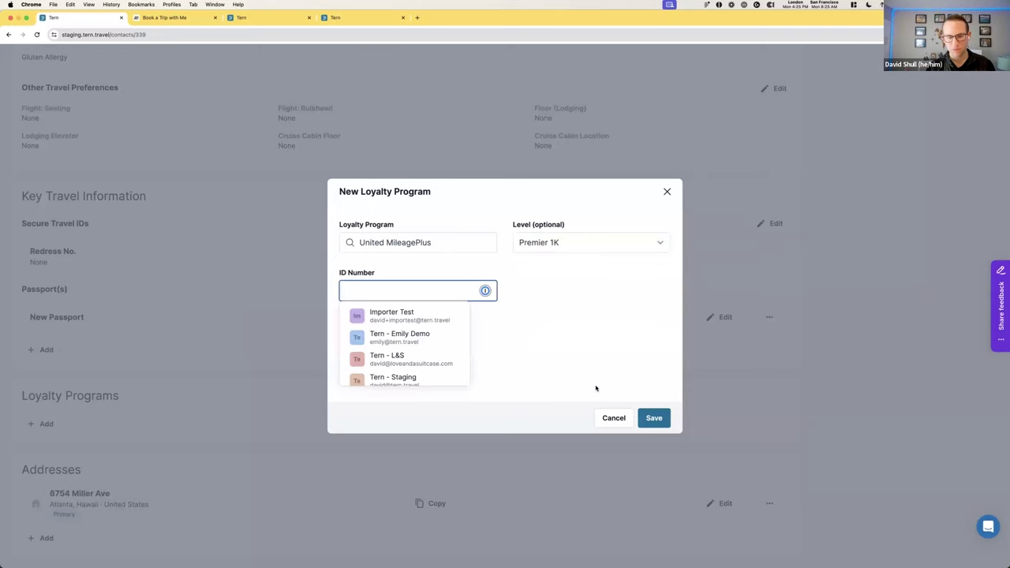
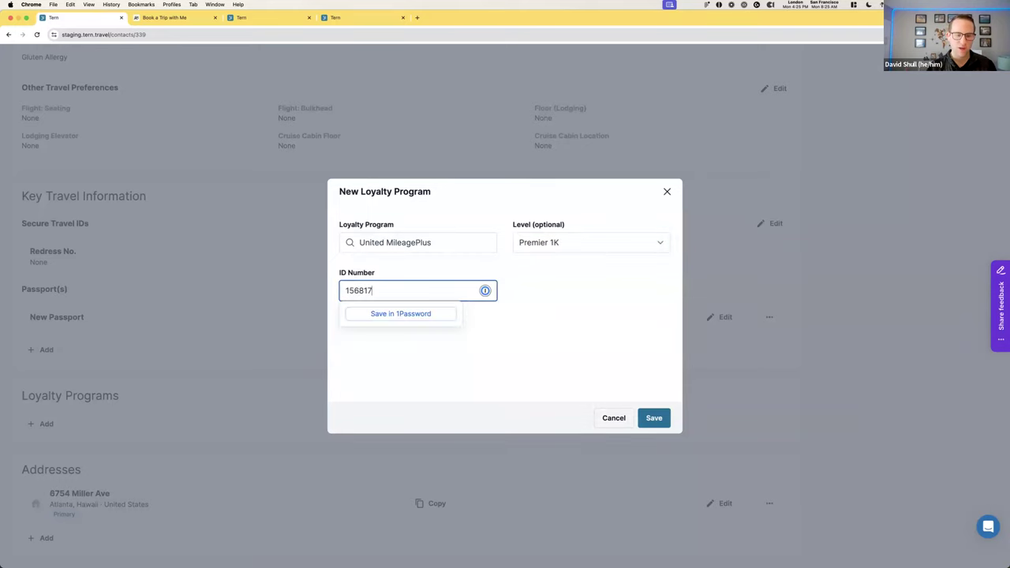
left_click(651, 418)
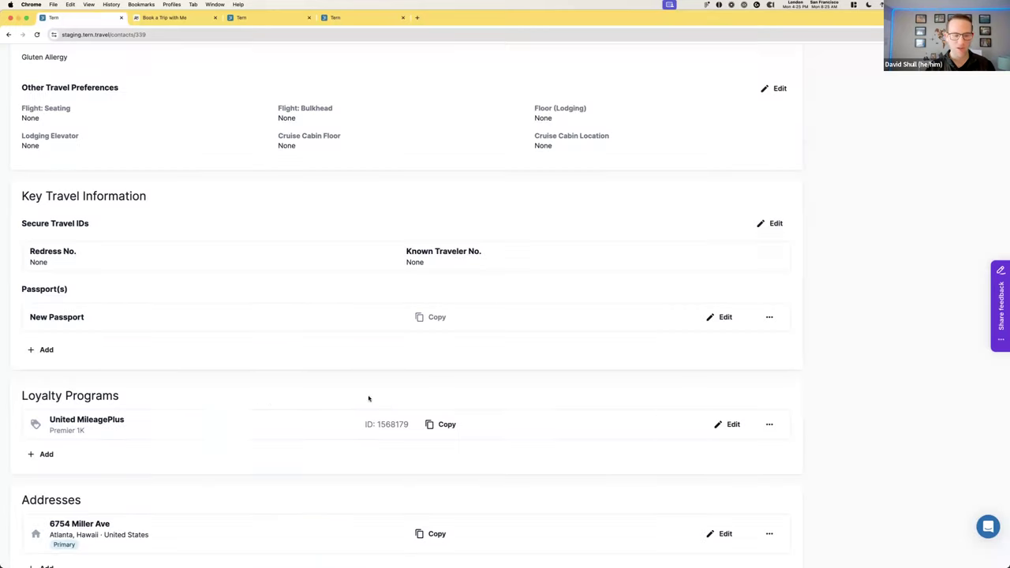
Copy the loyalty member ID and review the contact's Documents, Activity, Notes and Tasks tabs
left_click(445, 424)
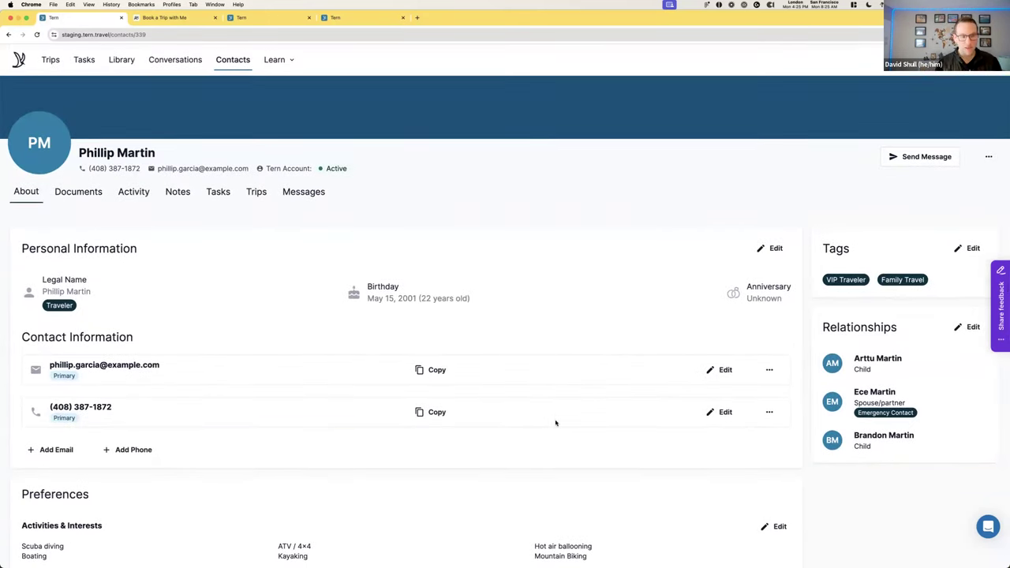
left_click(58, 192)
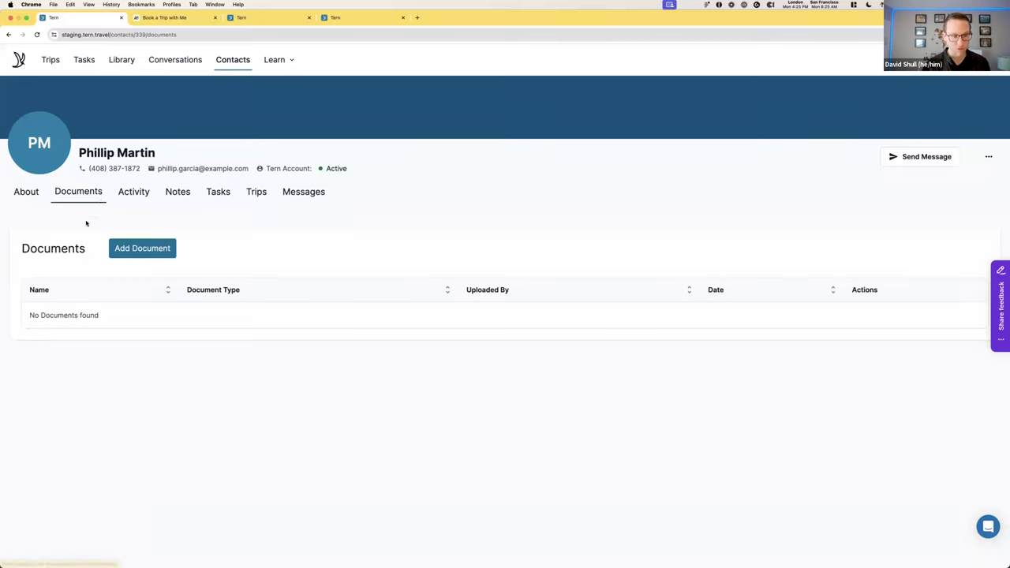
left_click(139, 195)
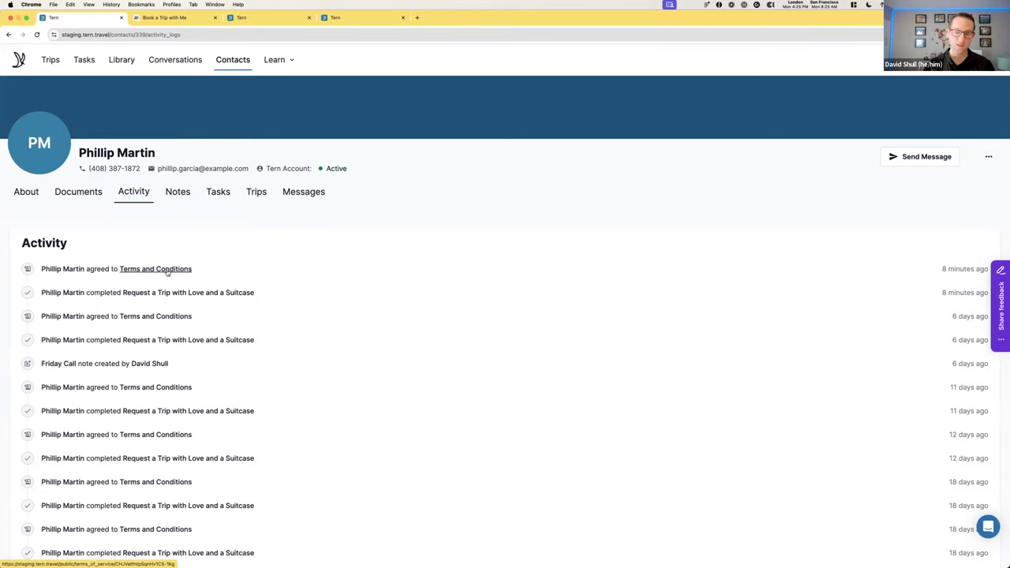
left_click_drag(39, 269, 238, 283)
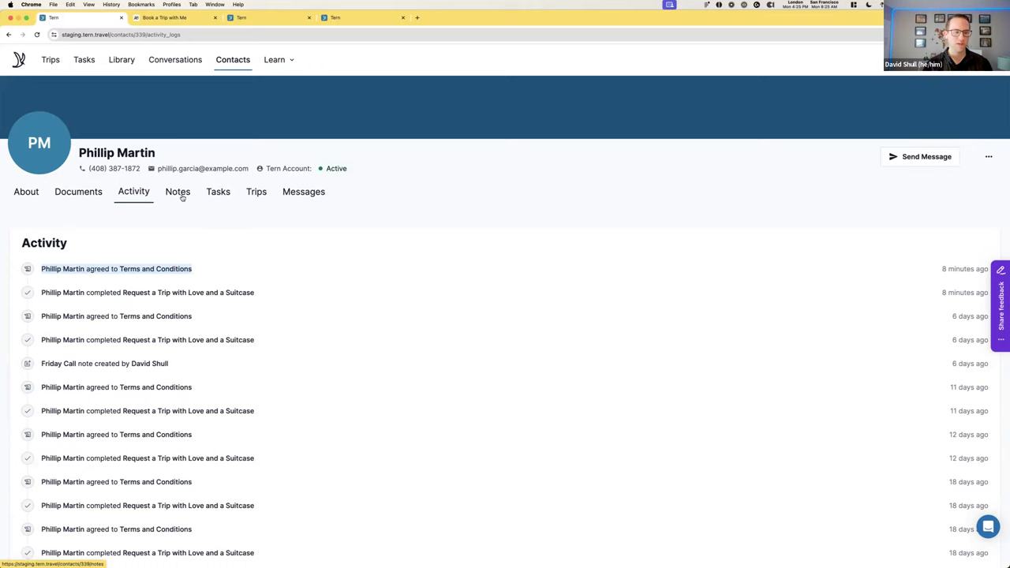
left_click(180, 194)
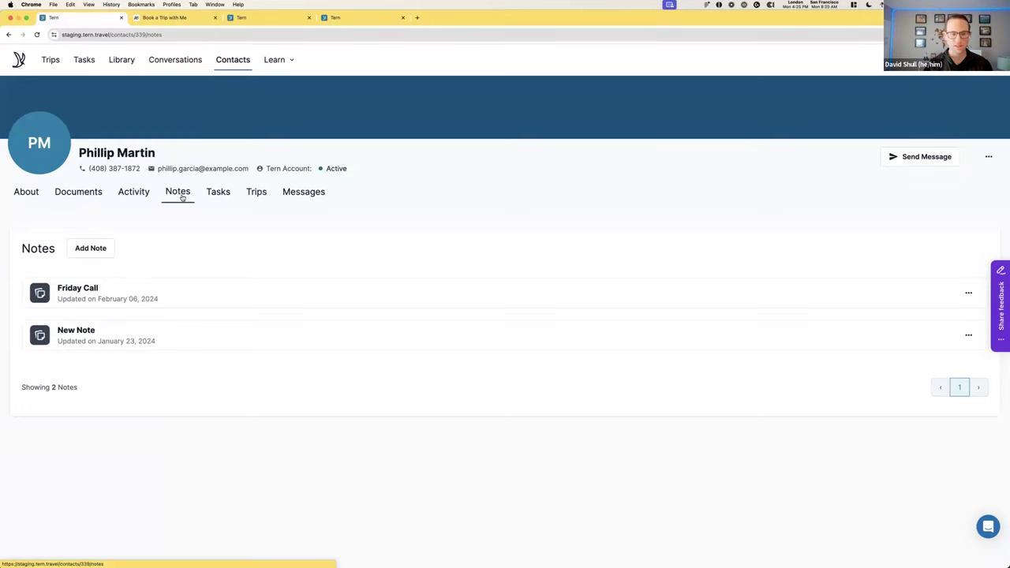
left_click(238, 194)
Show the contact's trips to reach the new Mexico-or-cruise family trip in Inbound
left_click(254, 192)
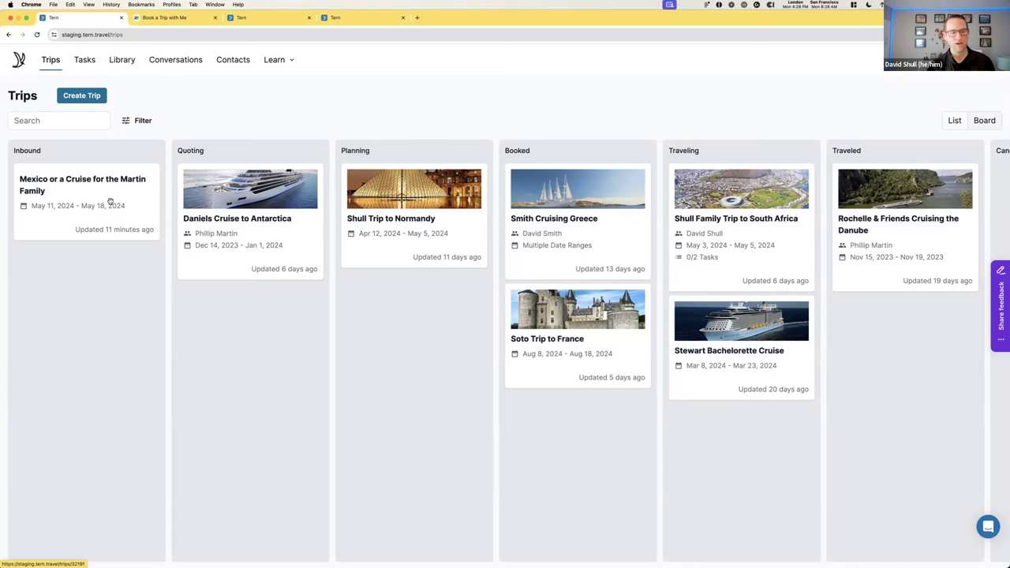
Open the Mexico-or-cruise family trip and bring up its Edit Trip Travelers dialog
left_click(111, 203)
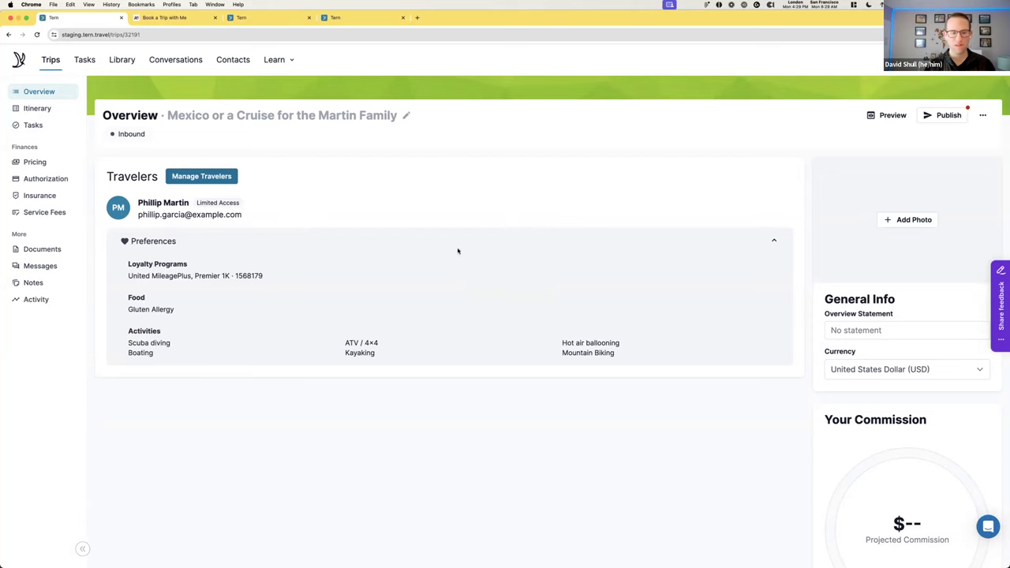
left_click(224, 180)
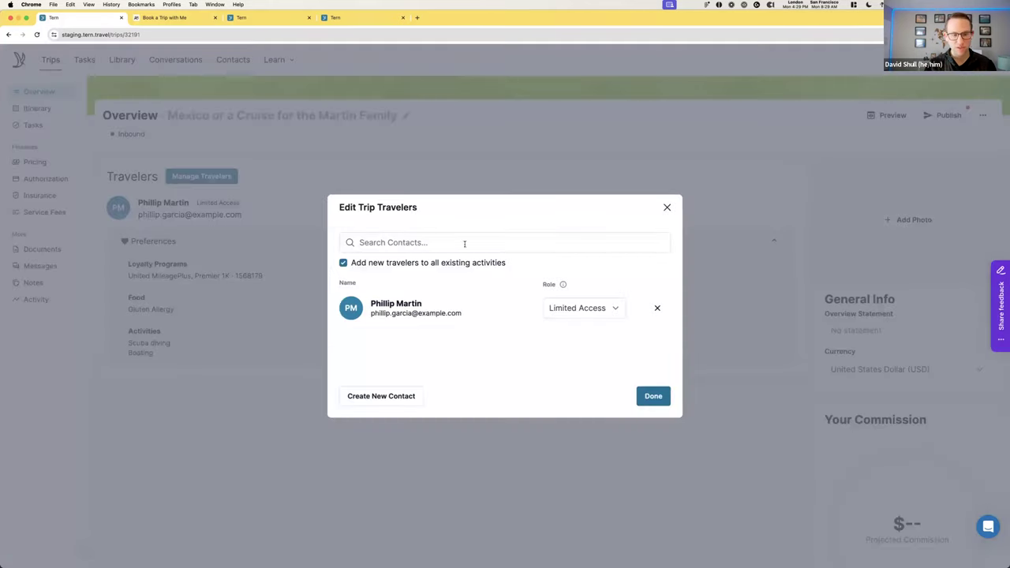
Give the existing traveler Full Access and add three more family members found by surname
left_click(607, 313)
left_click(567, 294)
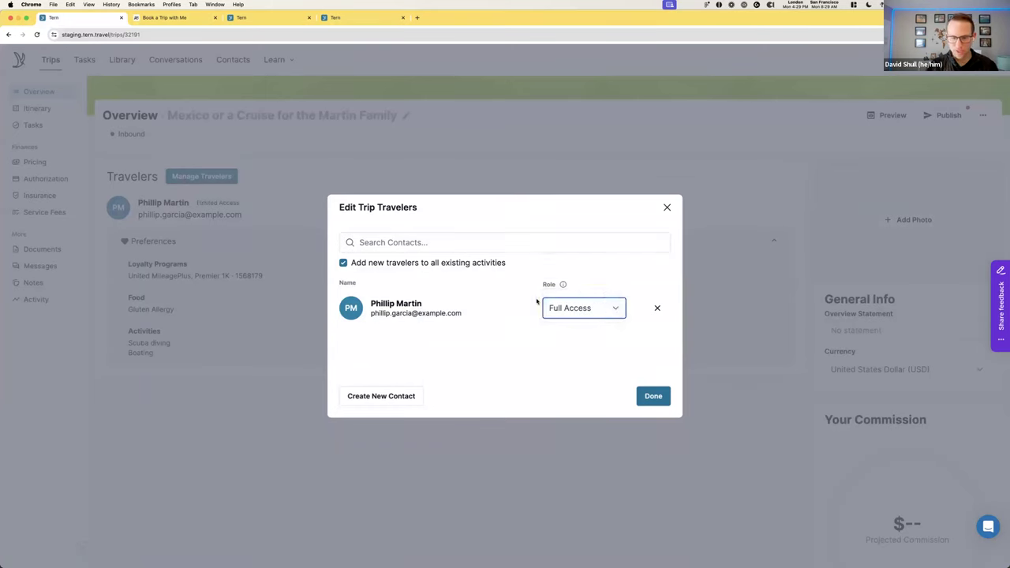
left_click(500, 245)
type("martin")
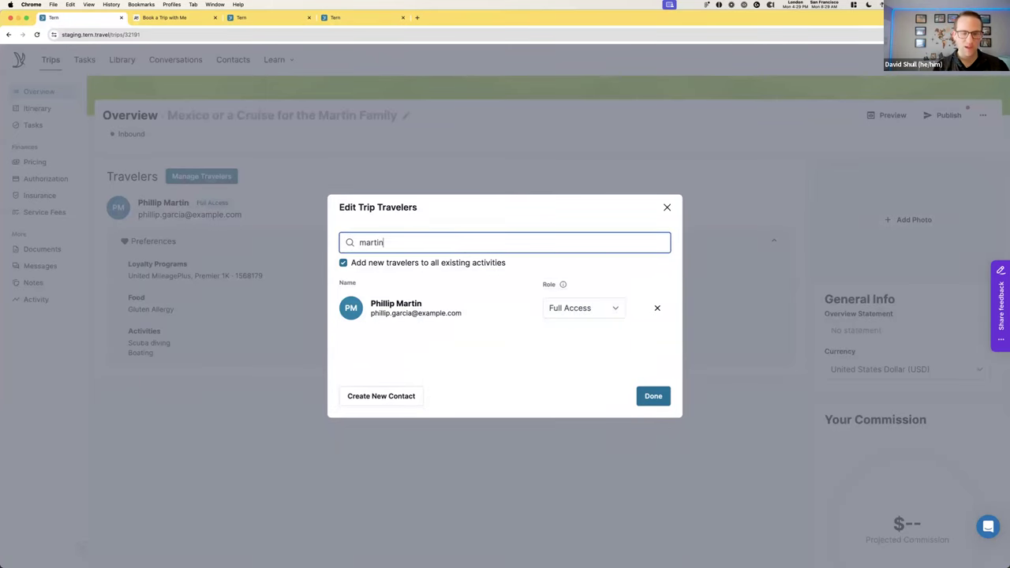
left_click(489, 269)
left_click(474, 243)
type("martin")
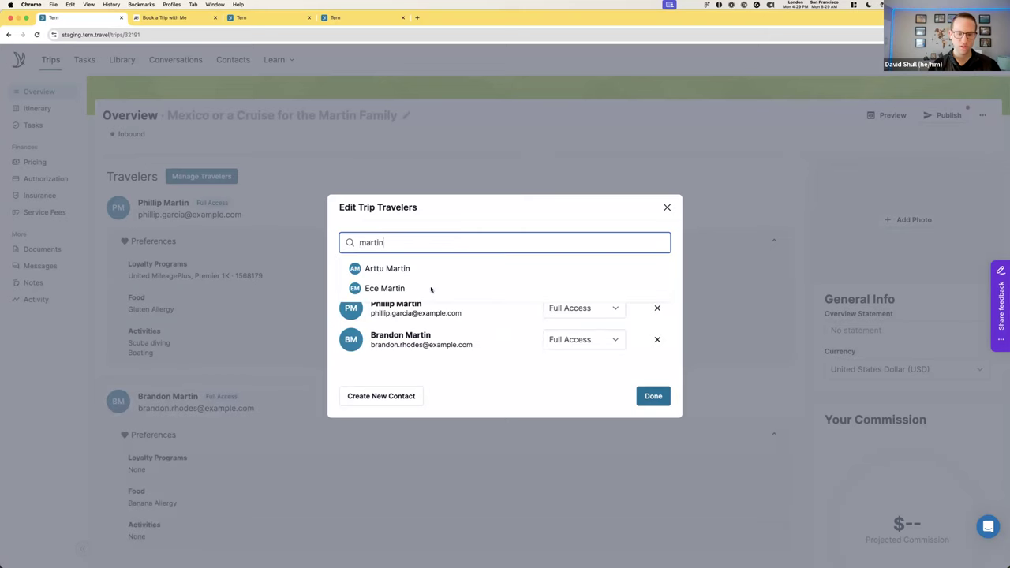
left_click(430, 288)
left_click(421, 241)
type("mart")
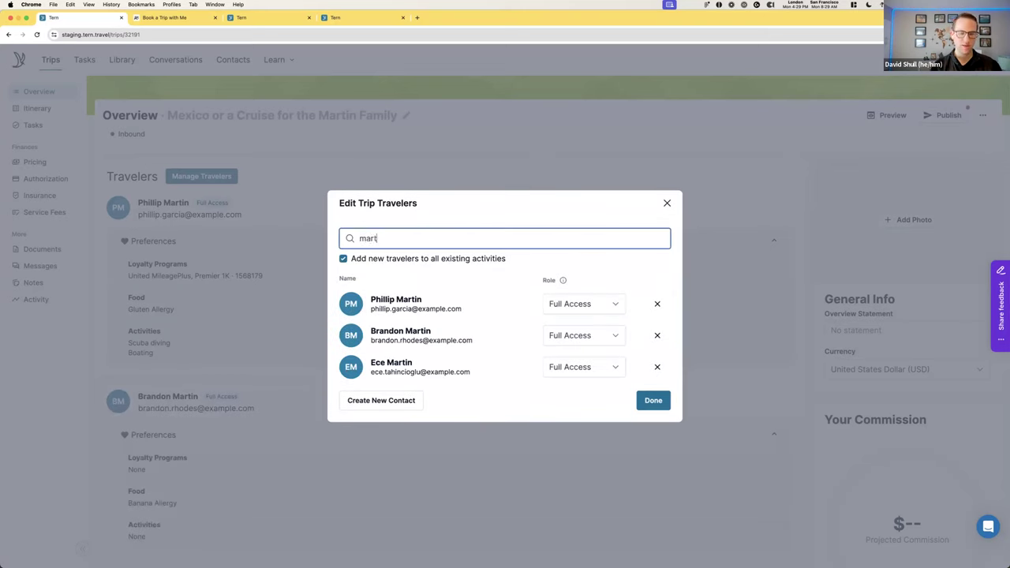
type("in")
left_click(420, 272)
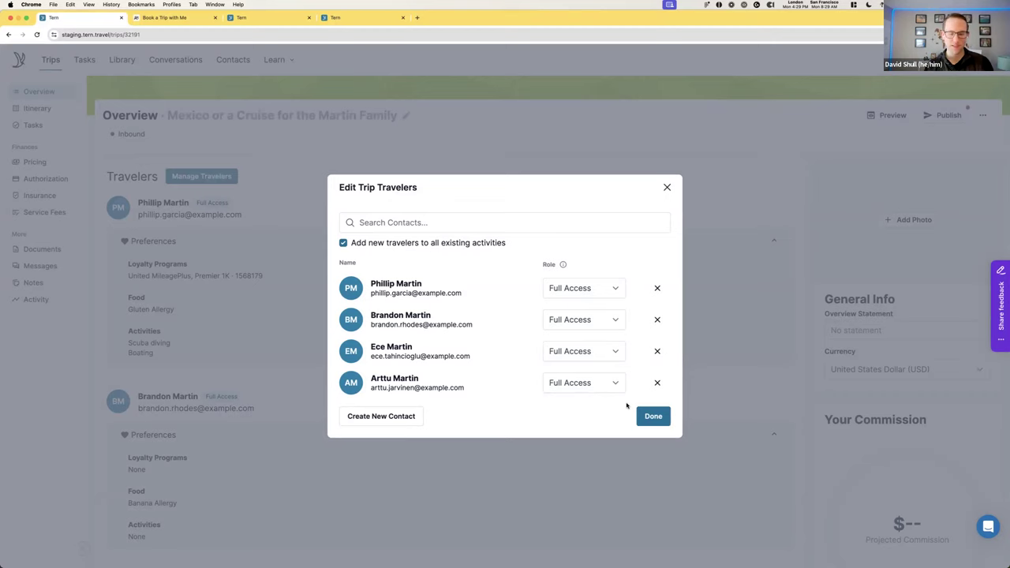
Set the third and fourth travelers to Limited Access and save the traveler changes
left_click(603, 352)
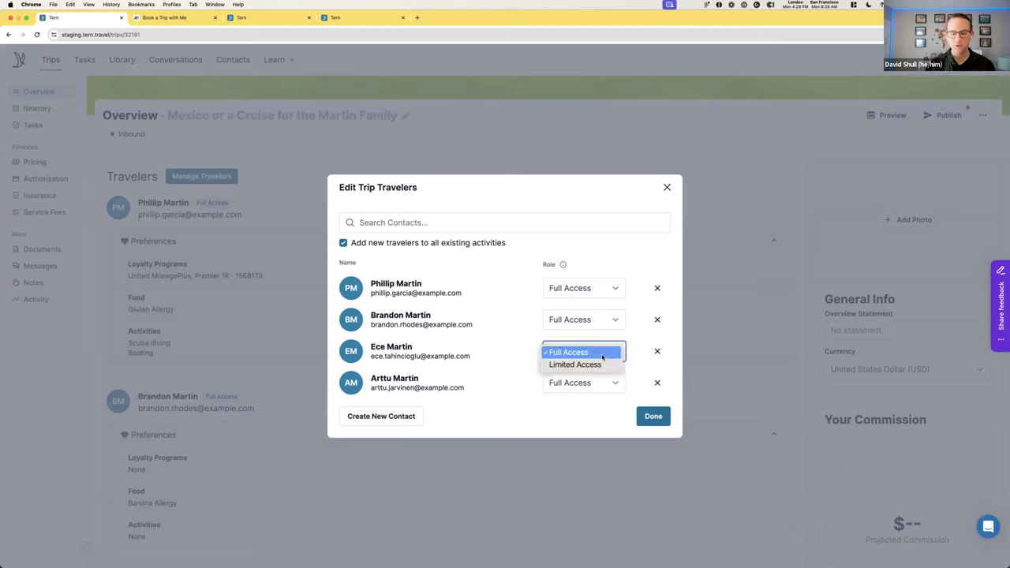
left_click(600, 364)
left_click(596, 383)
left_click(576, 397)
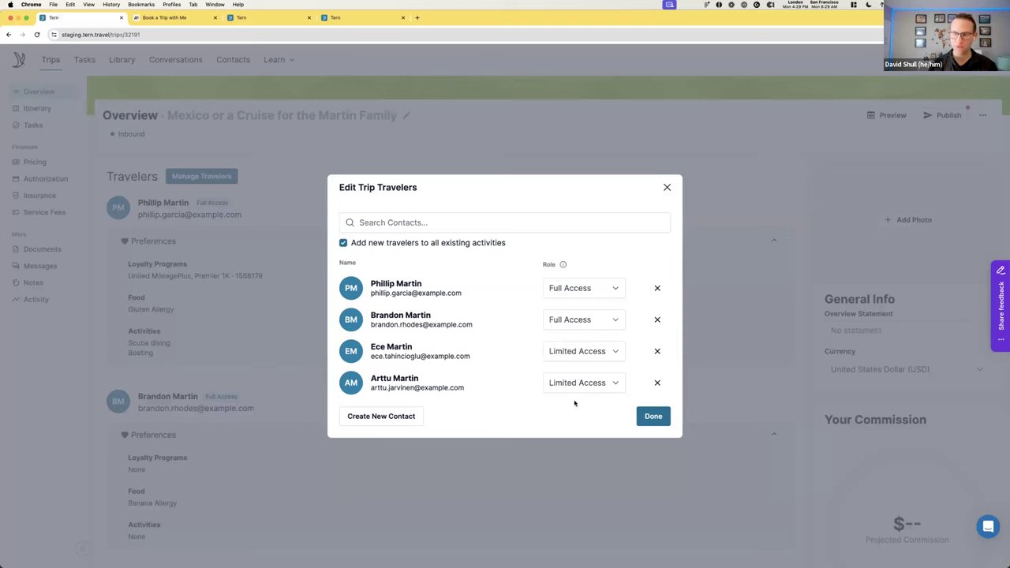
left_click(652, 416)
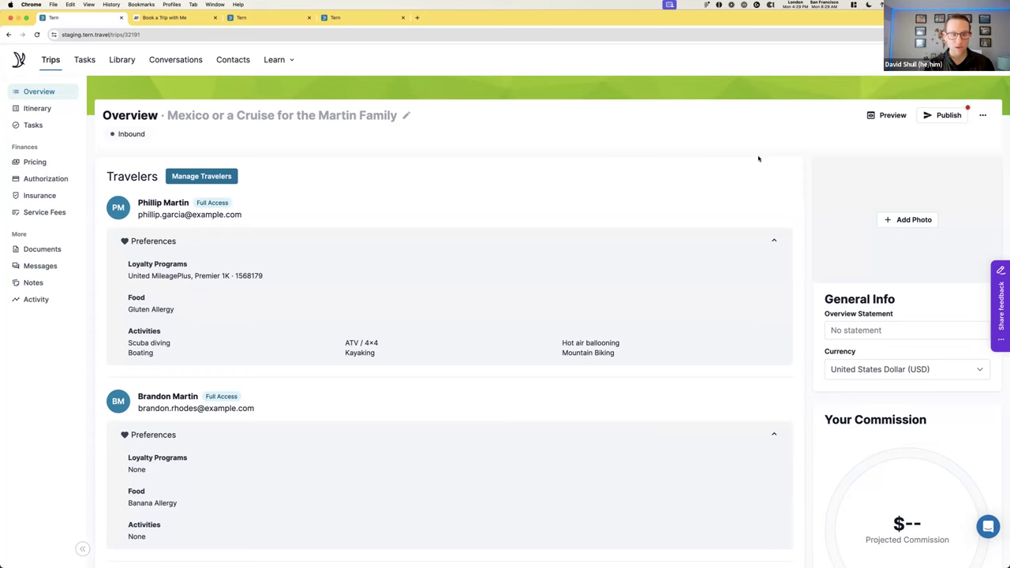
Set a Pixabay 'tulum' photo of a boat over turquoise water as the trip cover
left_click(911, 222)
left_click(509, 164)
type("tulum")
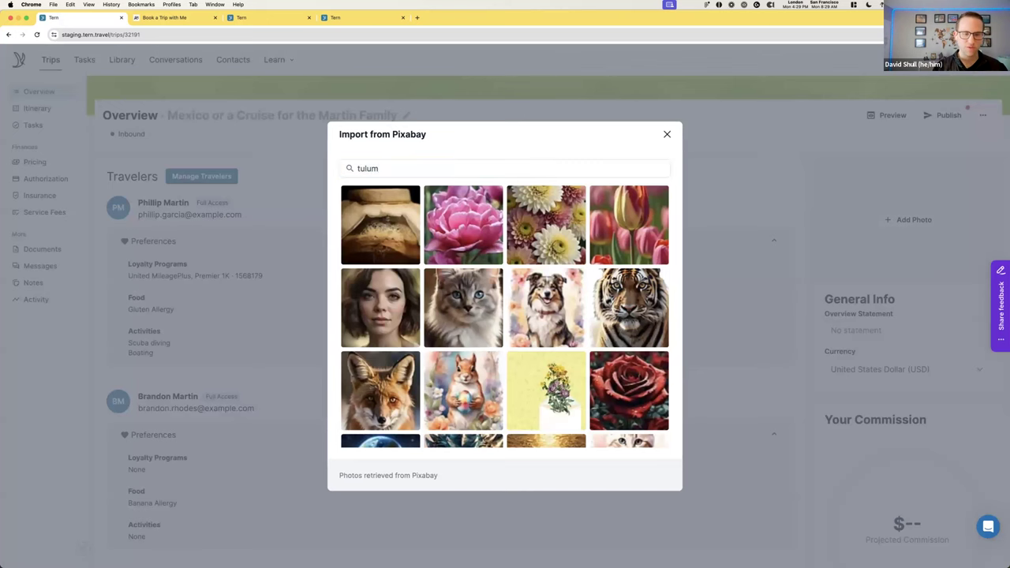
mouse_move(489, 209)
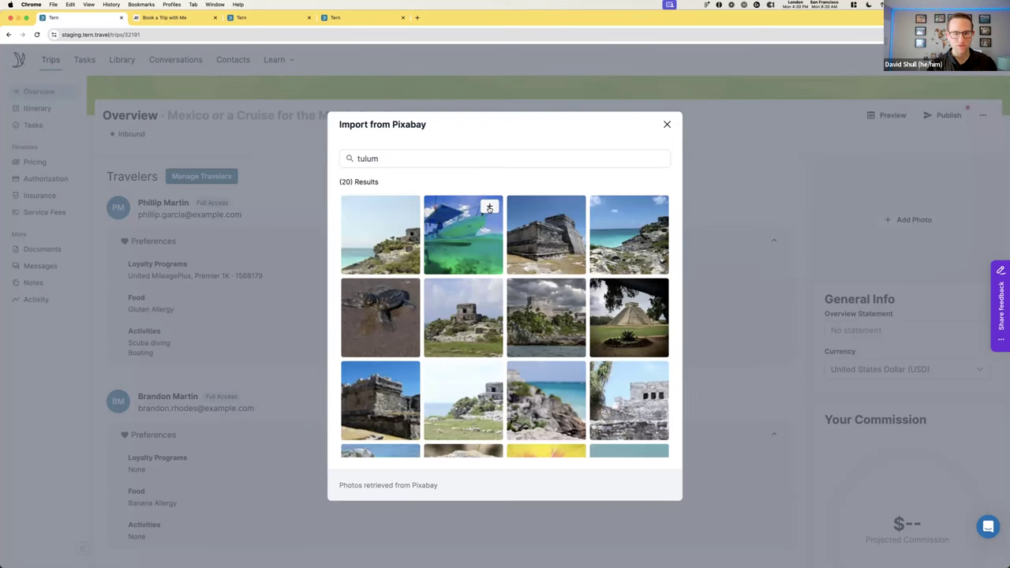
left_click(489, 208)
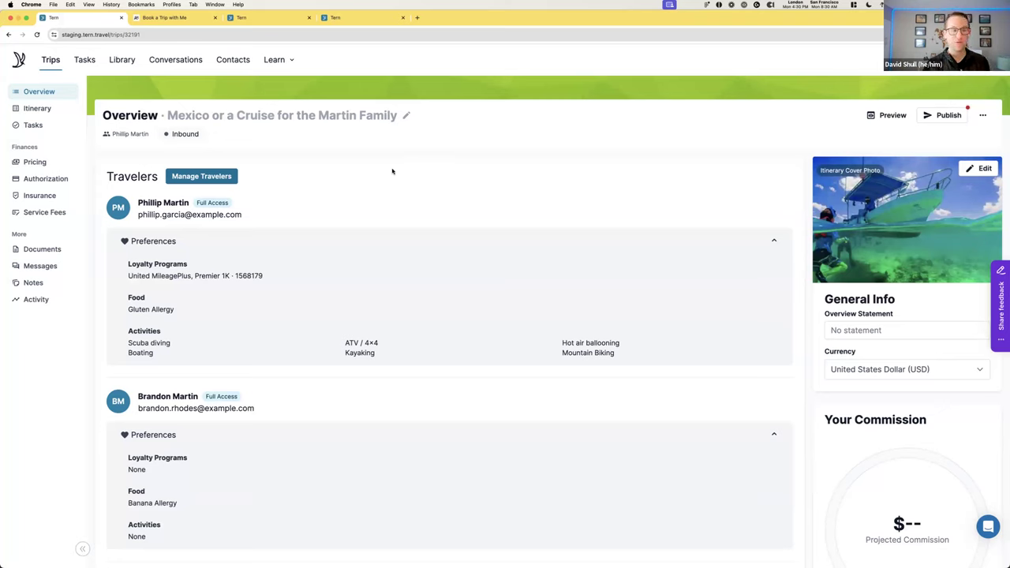
Switch to the trip's Itinerary page showing Option 1 for May 11–18, 2024
left_click(55, 112)
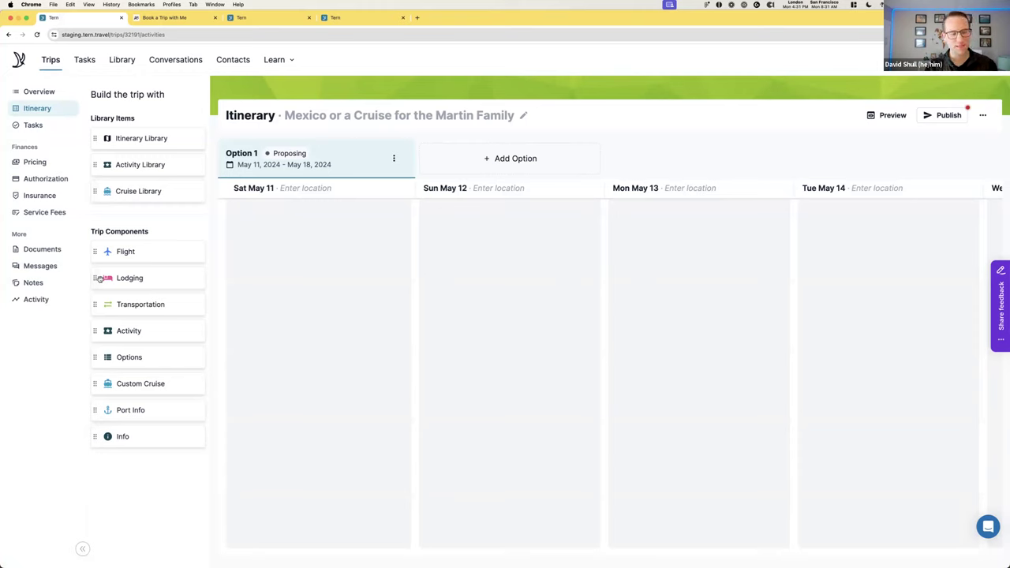
Add a lodging on Sat May 11 for Hilton Tulum Riviera Maya All-Inclusive Resort
left_click_drag(98, 278, 331, 283)
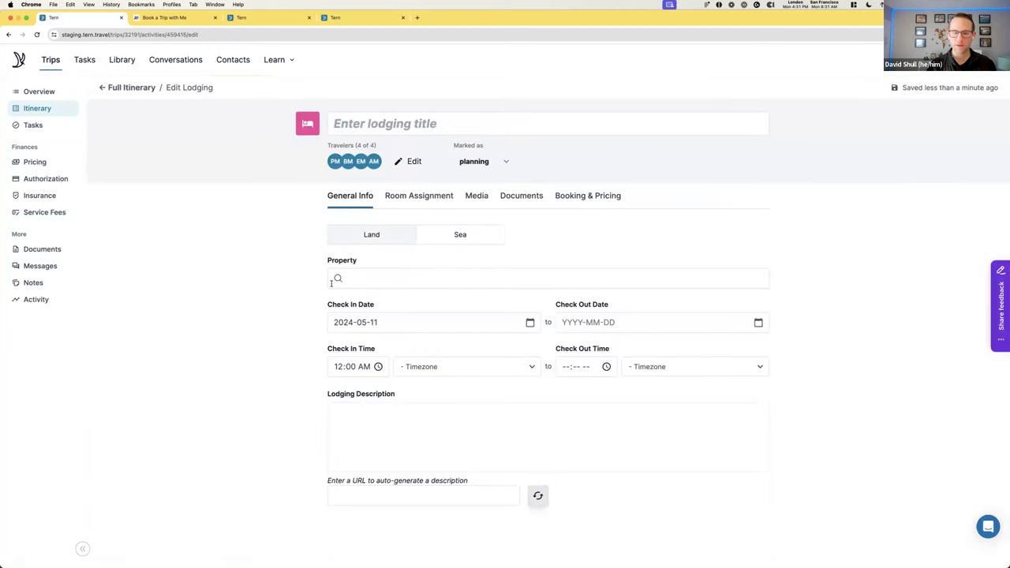
left_click(393, 284)
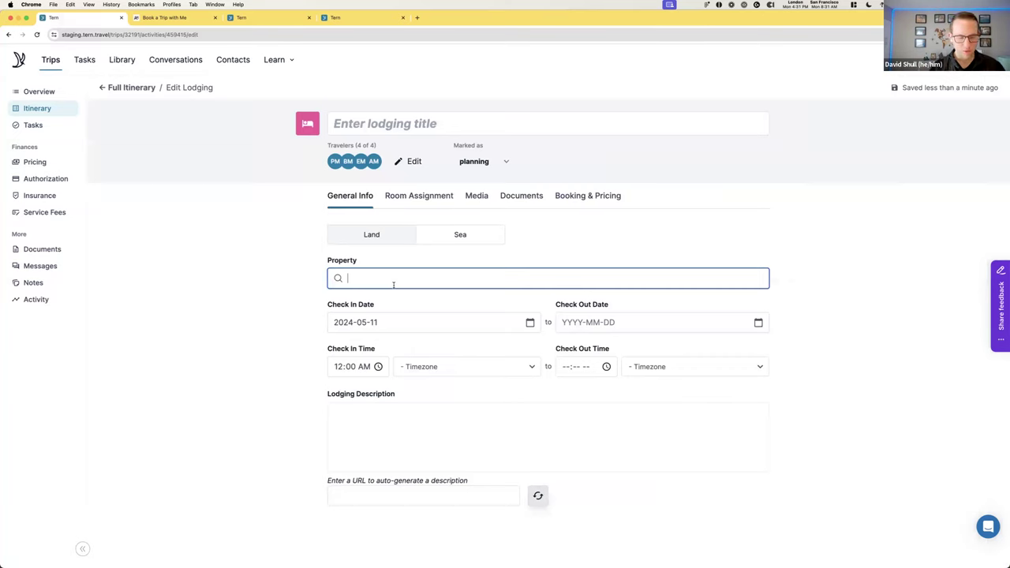
type("Hilt")
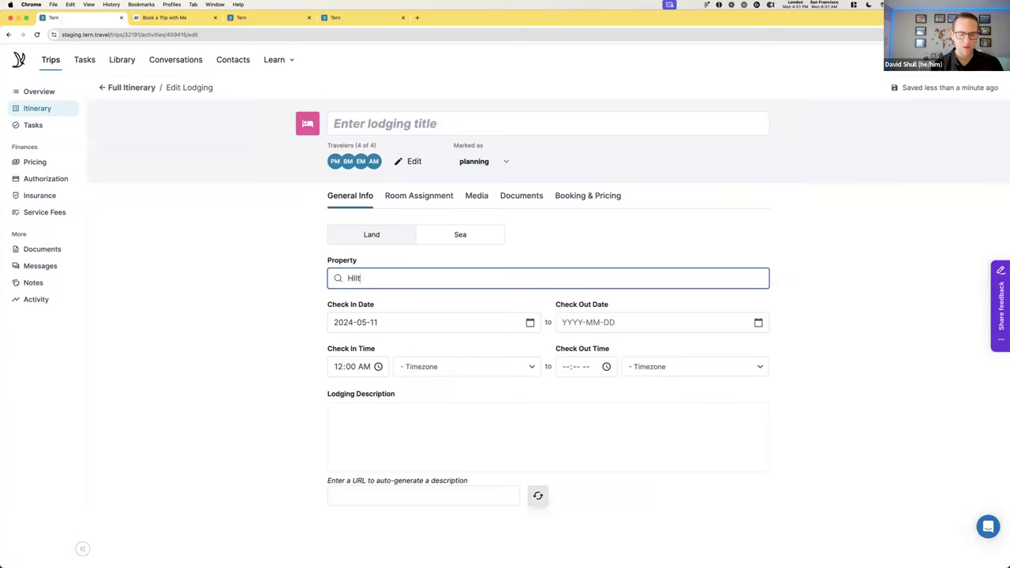
type("onHilton Tulu")
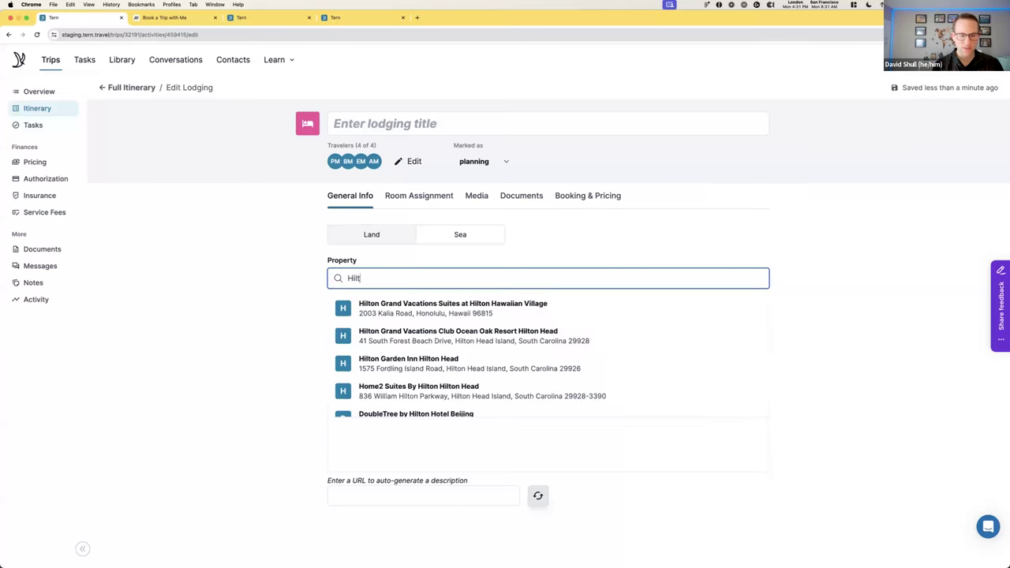
left_click(465, 313)
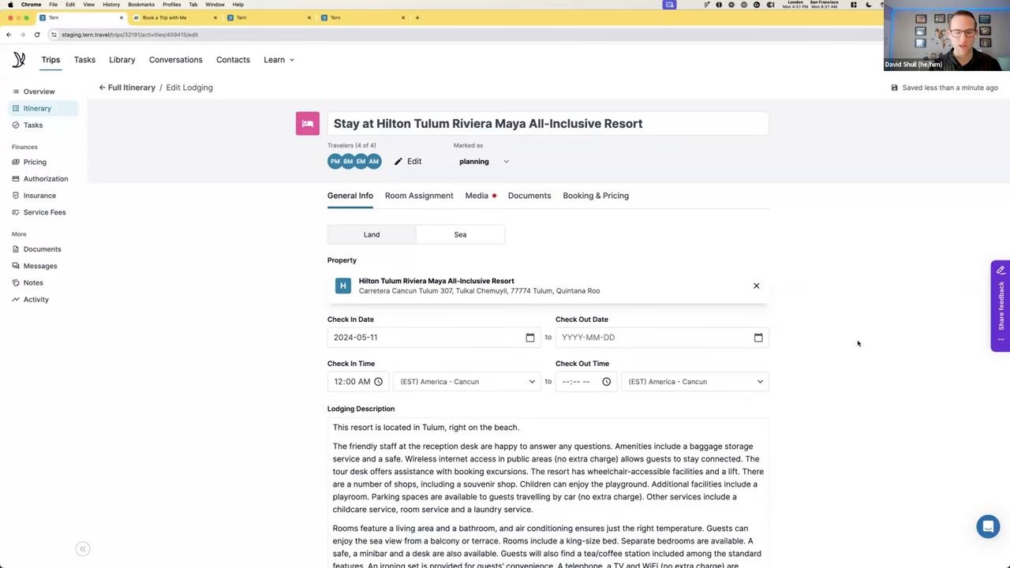
scroll(437, 418, "down", 2)
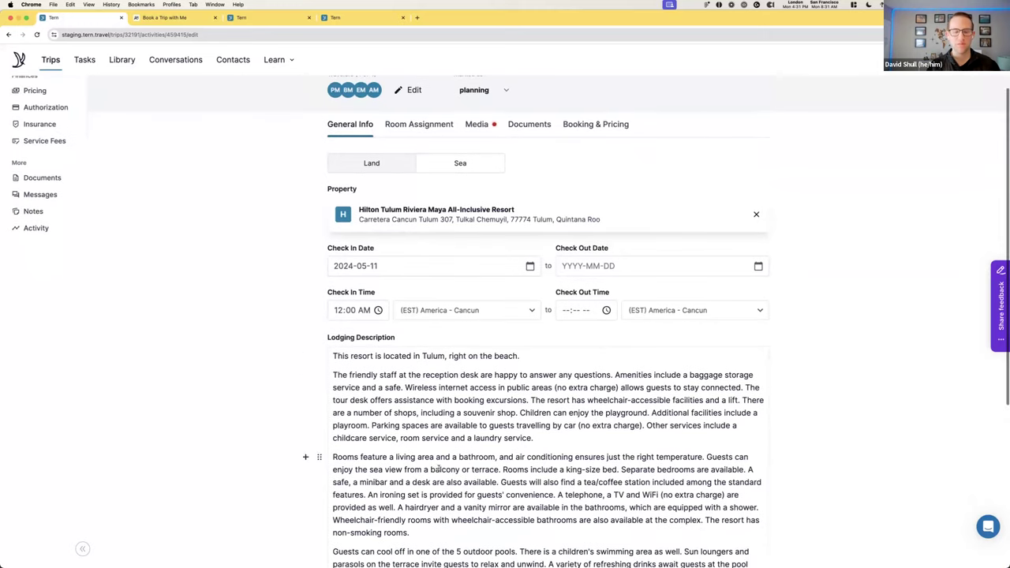
scroll(438, 416, "up", 1)
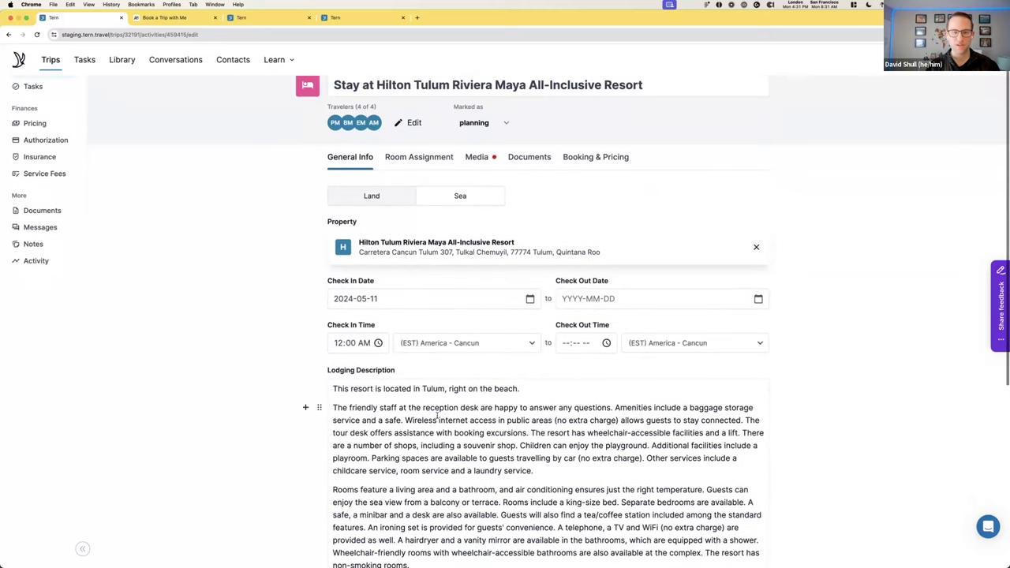
Add the resort pool photo to the lodging's displayed photos on the Media tab
left_click(478, 158)
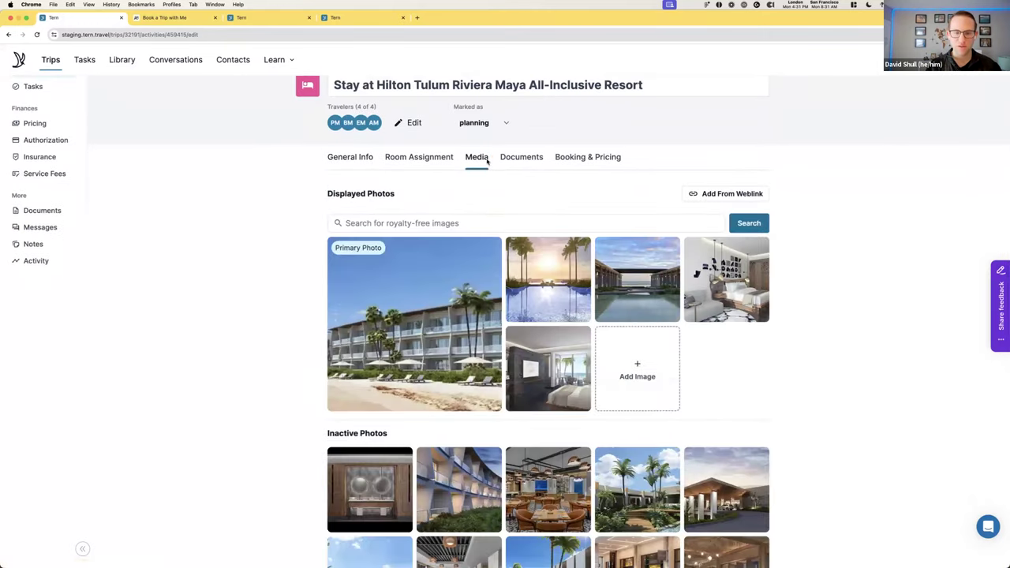
scroll(781, 307, "down", 10)
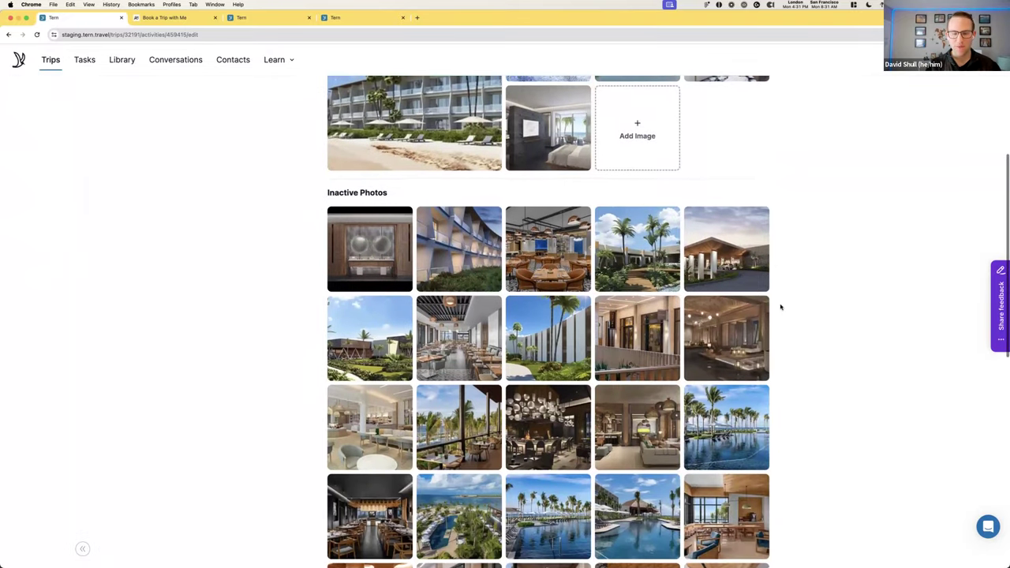
scroll(780, 307, "down", 1)
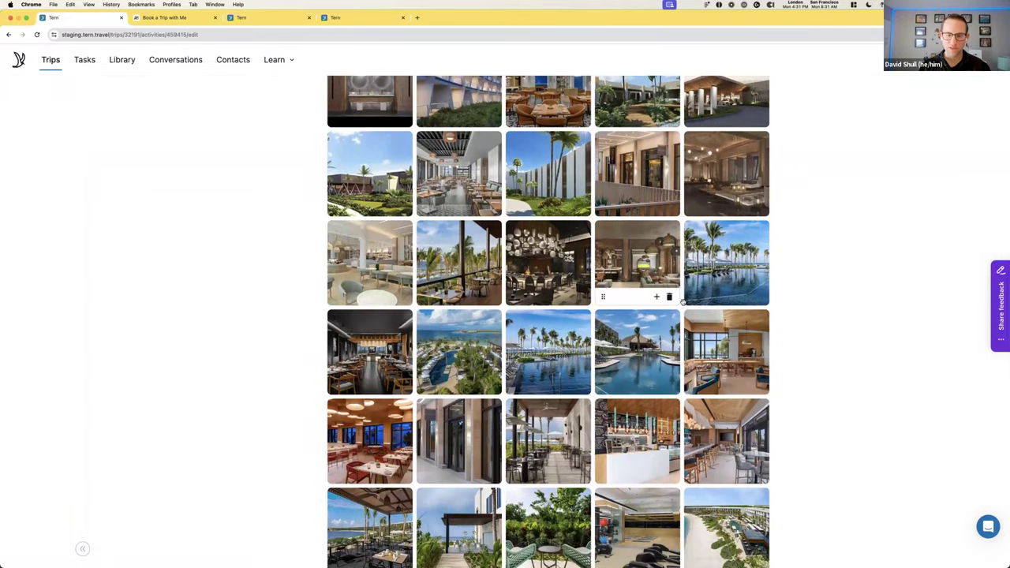
mouse_move(550, 235)
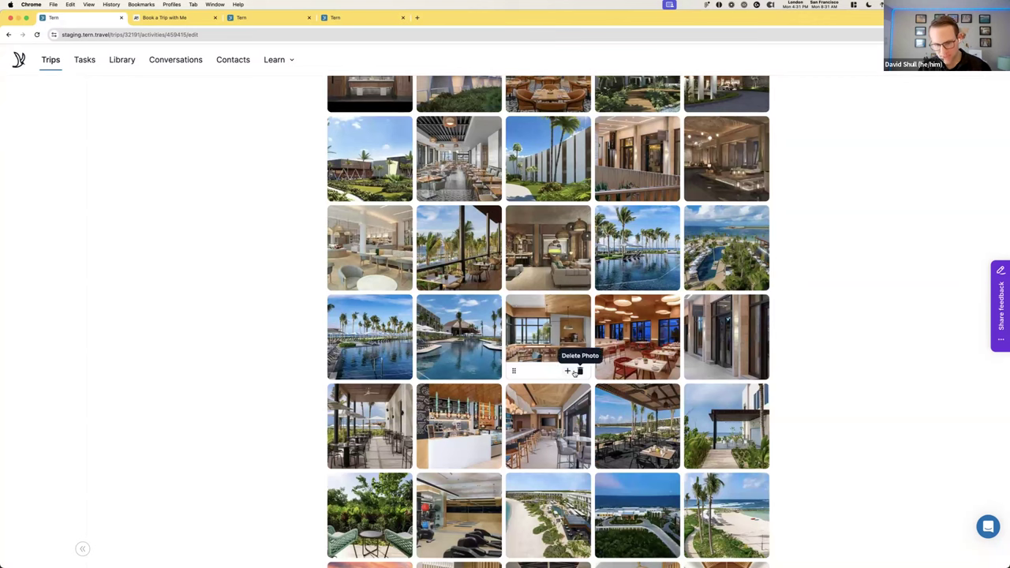
left_click(479, 373)
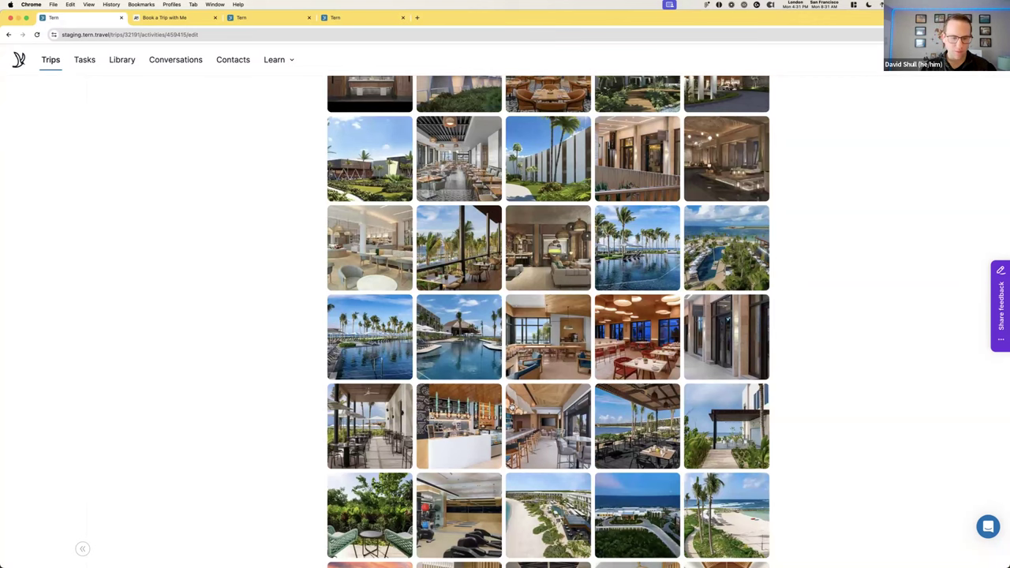
Make the pool photo the lodging's primary photo and confirm
scroll(513, 400, "up", 6)
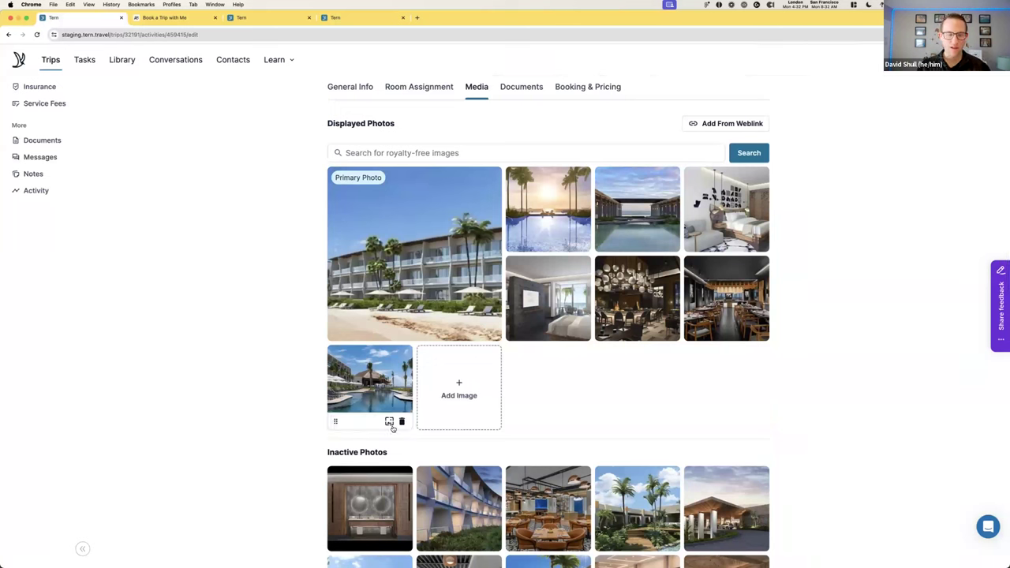
left_click(388, 422)
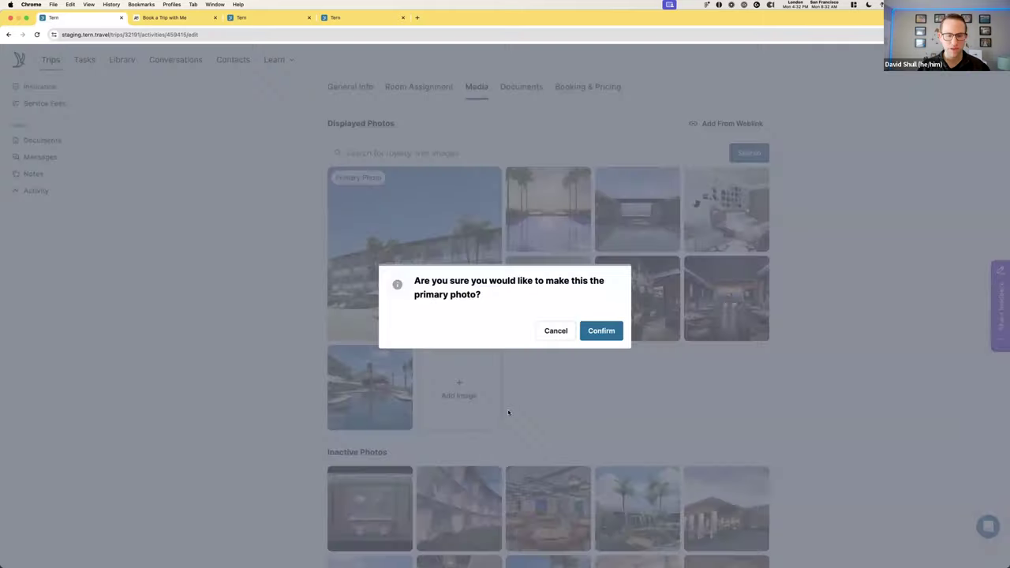
left_click(601, 331)
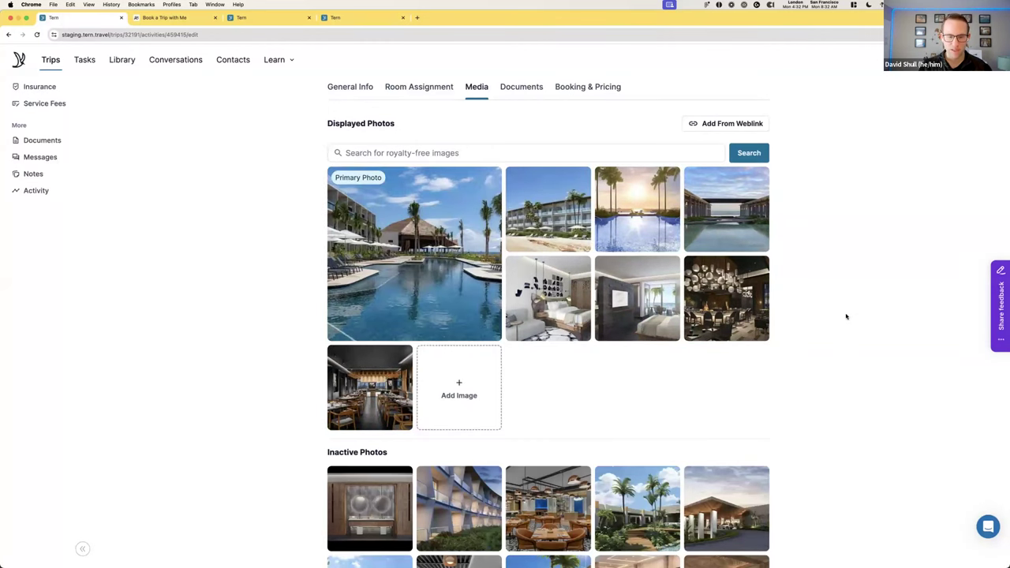
scroll(844, 316, "up", 3)
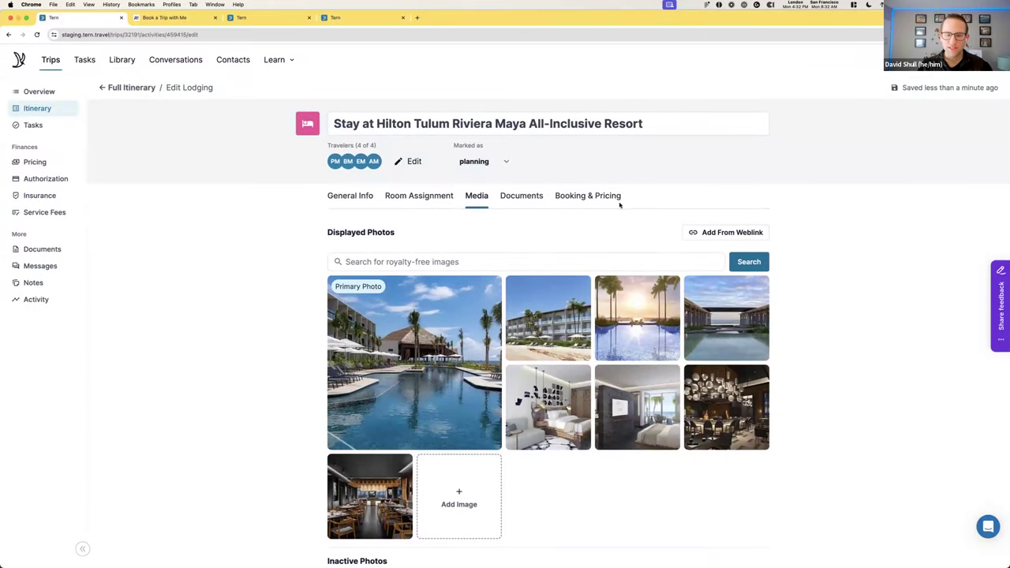
Review the lodging's Room Assignment and Documents tabs without adding any content block
left_click(432, 200)
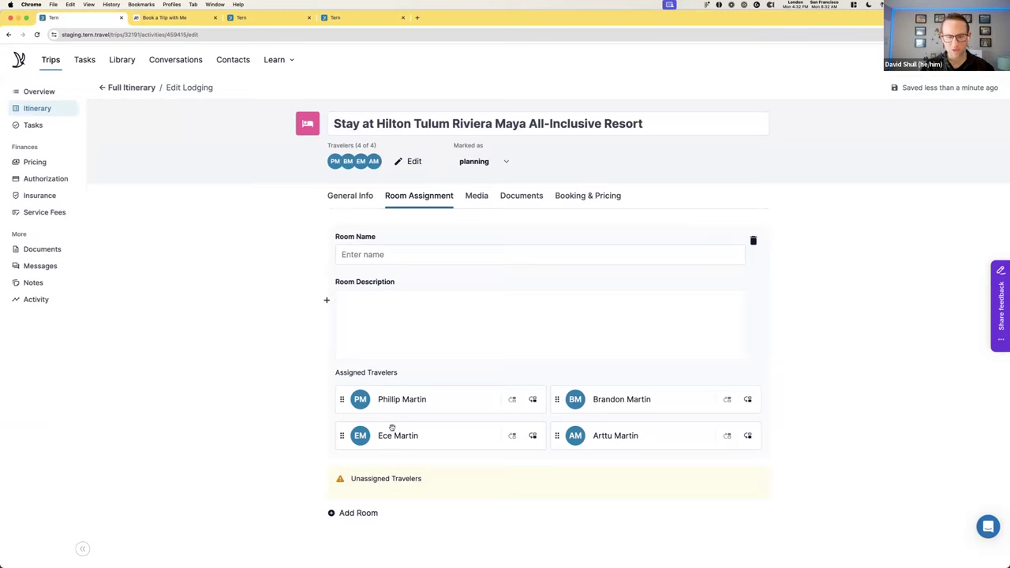
left_click(327, 300)
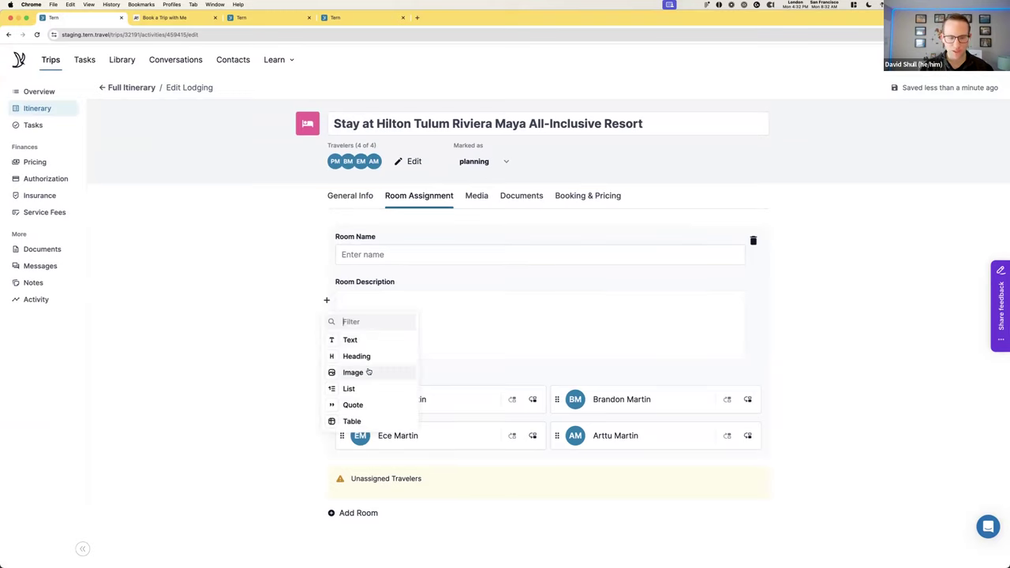
left_click(451, 295)
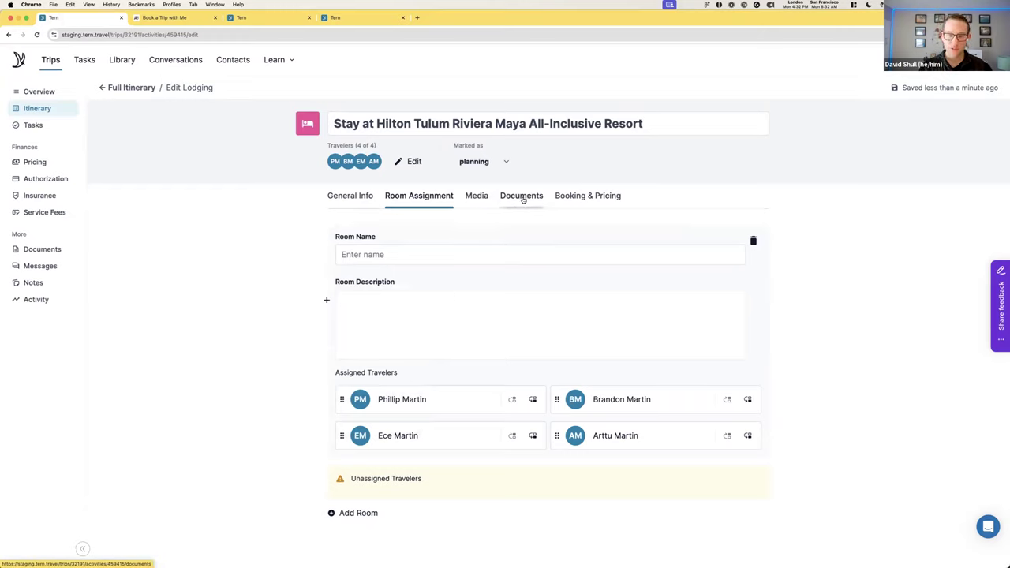
left_click(521, 198)
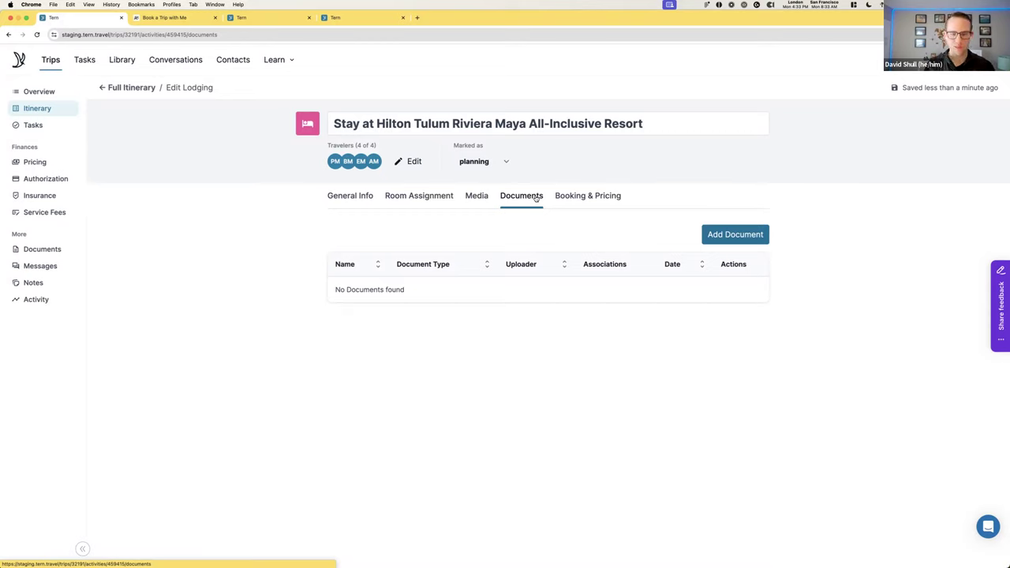
Leave the booking status at planning and show the Booking & Pricing section
left_click(499, 163)
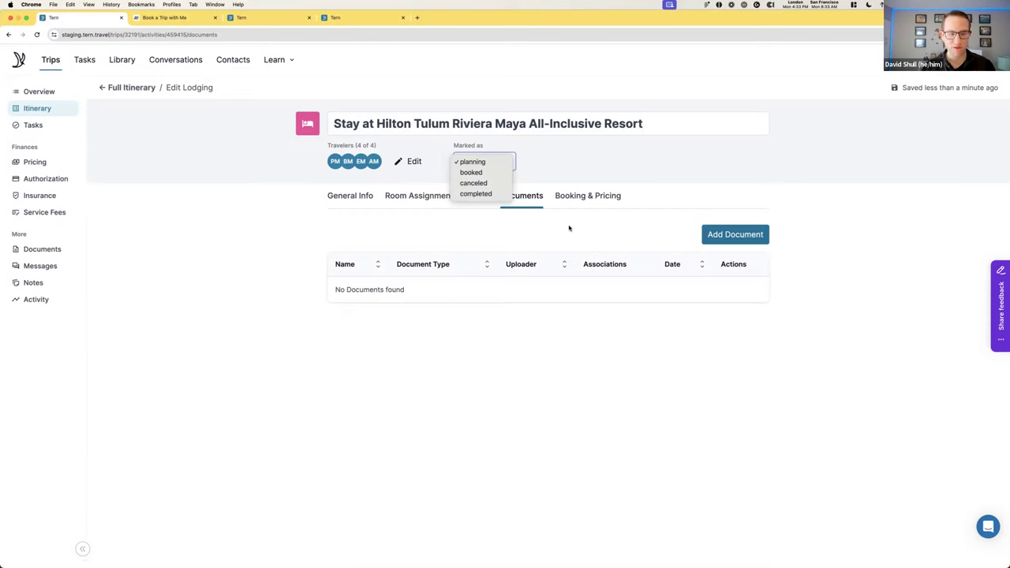
left_click(568, 228)
left_click(581, 203)
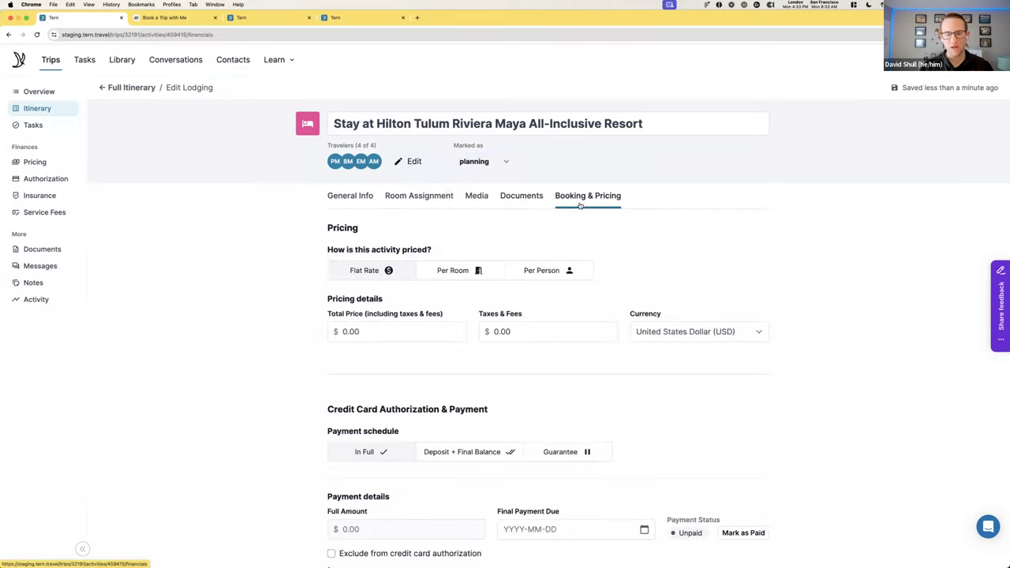
scroll(590, 209, "down", 2)
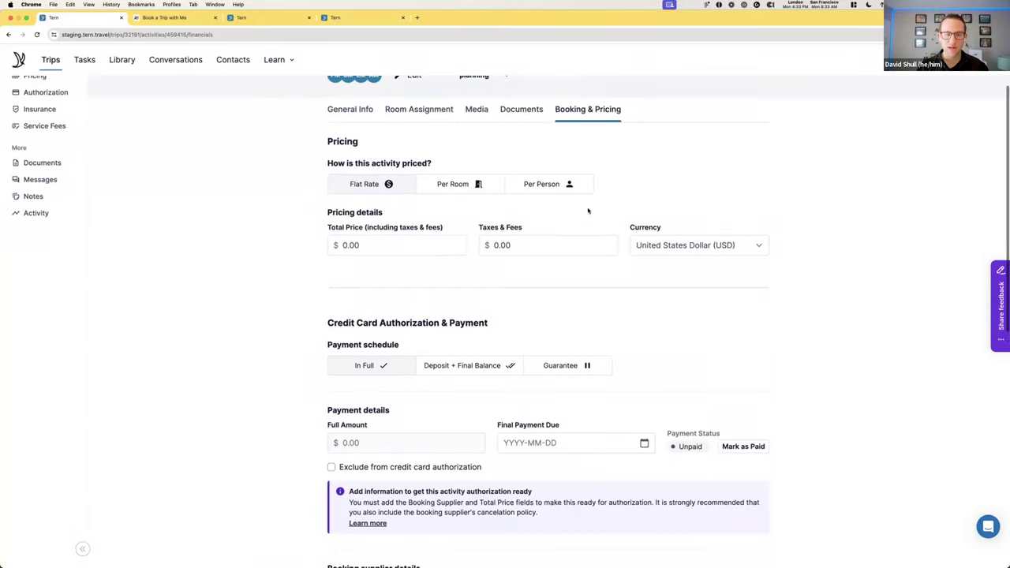
scroll(587, 211, "down", 1)
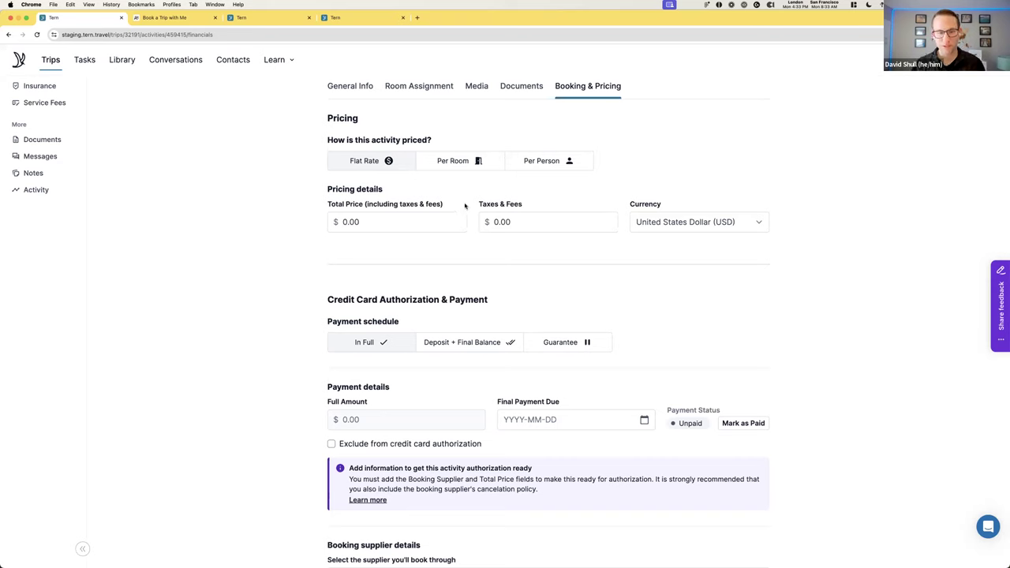
Set the lodging's total price to 5840 with a Guarantee payment schedule
double_click(416, 222)
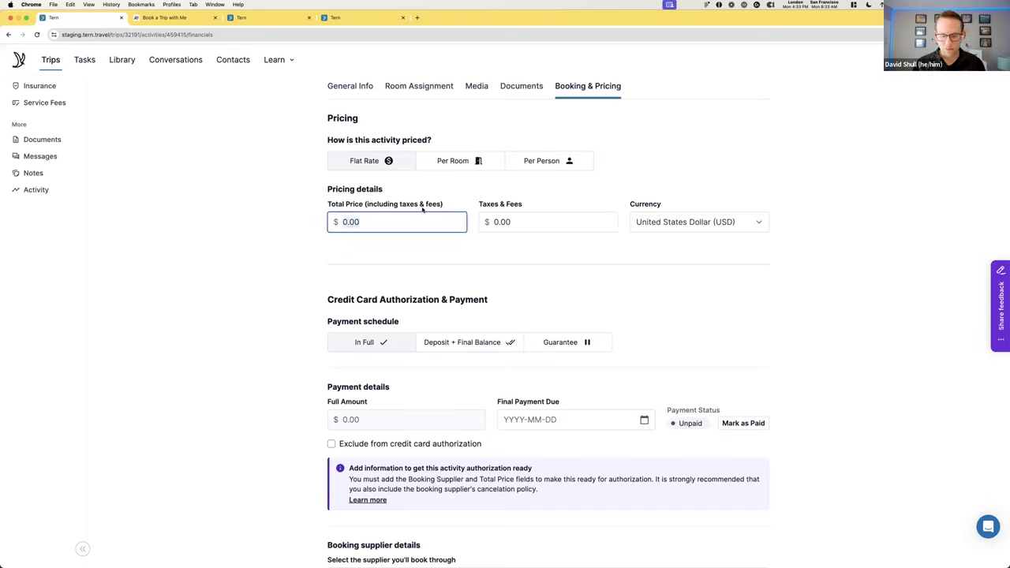
type("5840")
left_click(472, 270)
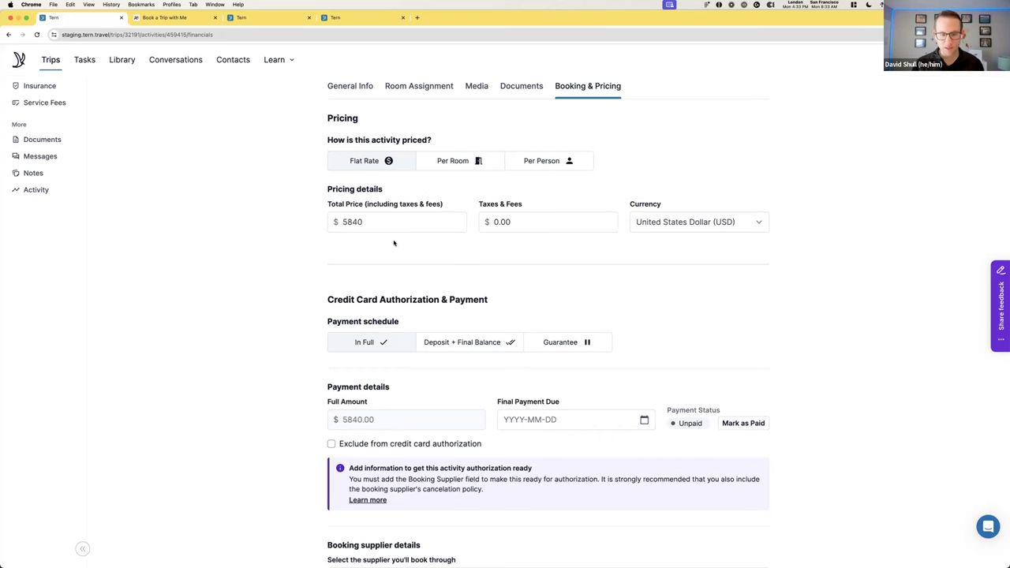
scroll(394, 241, "down", 3)
left_click_drag(309, 192, 429, 197)
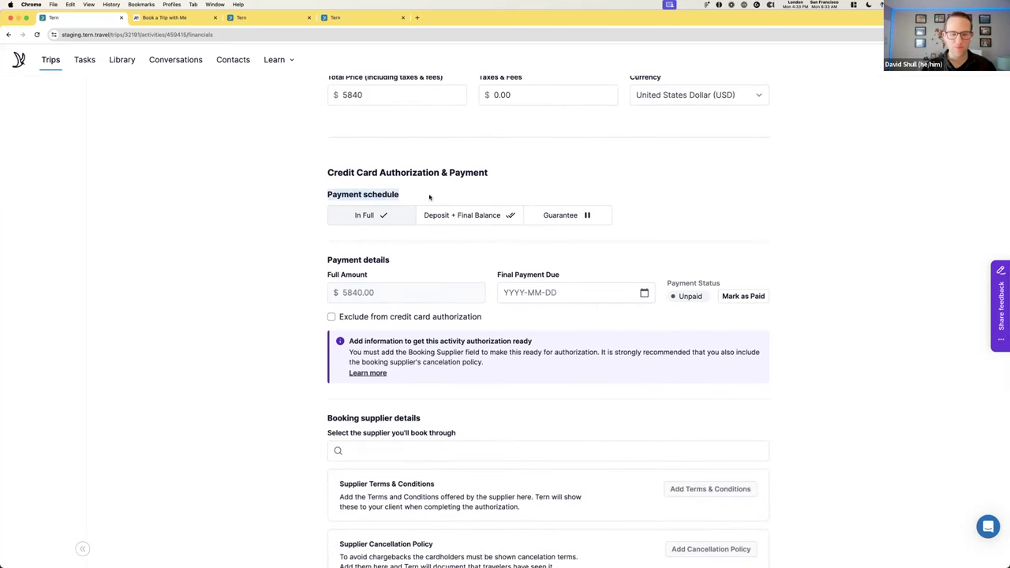
left_click(567, 214)
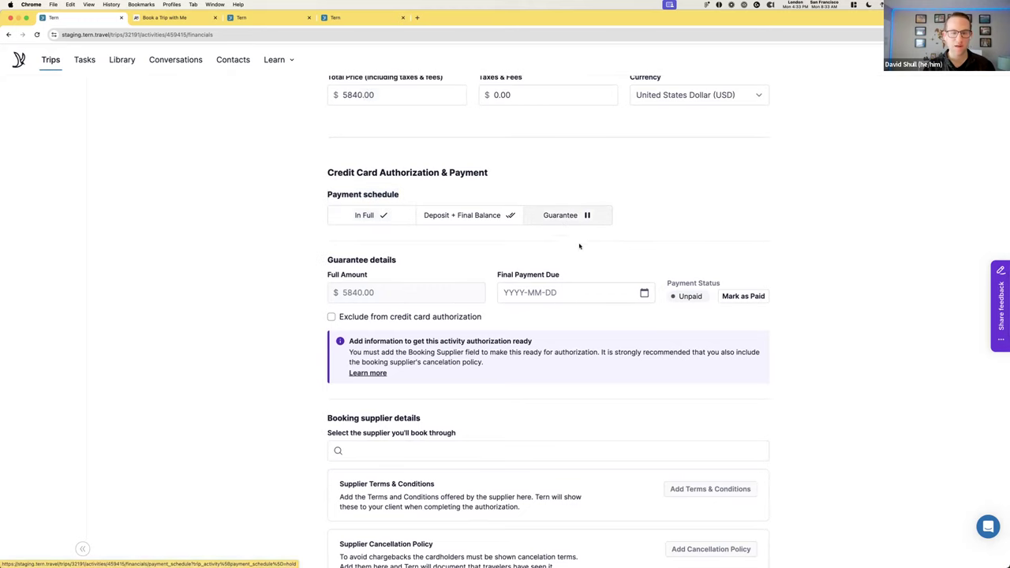
scroll(597, 250, "down", 2)
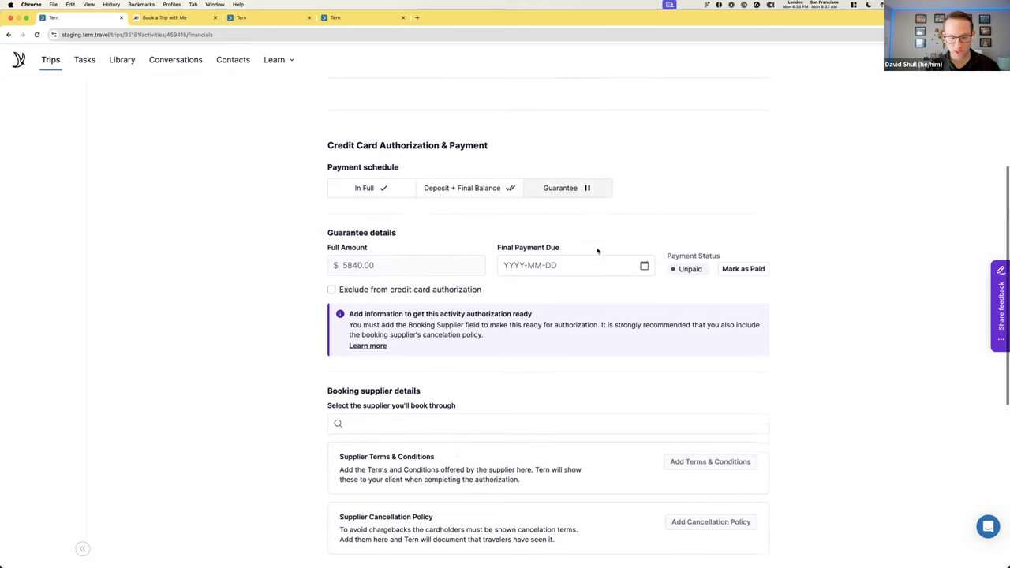
Make Hilton Hotels & Resorts the lodging's supplier and review its terms and cancellation policy
left_click(453, 406)
type("Hilton")
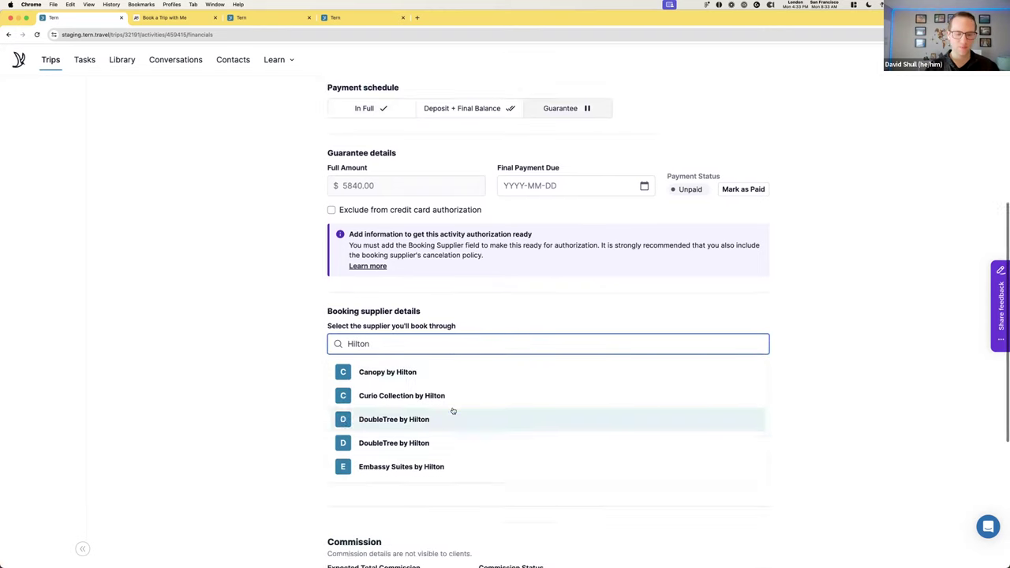
scroll(451, 410, "down", 5)
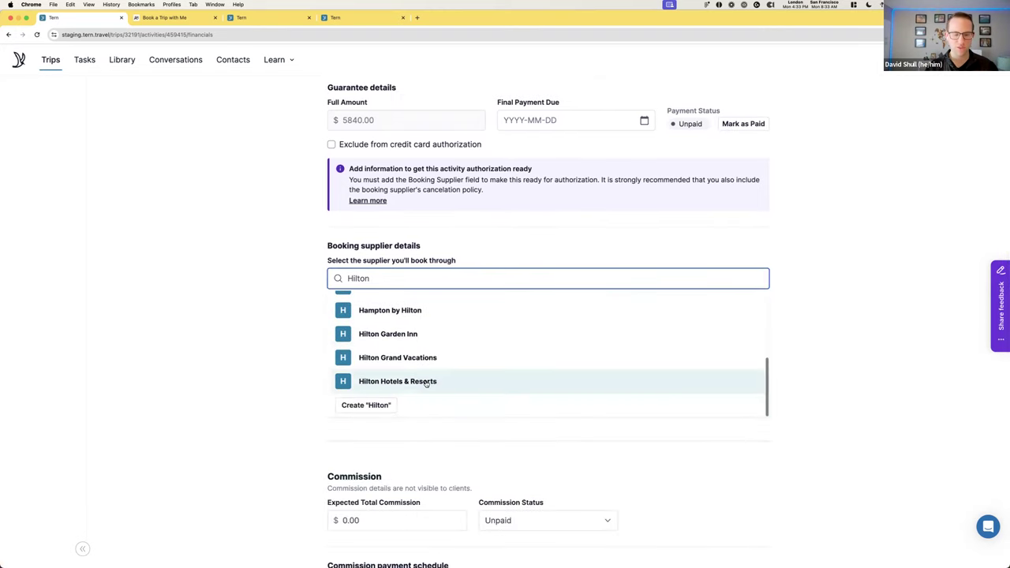
left_click(423, 382)
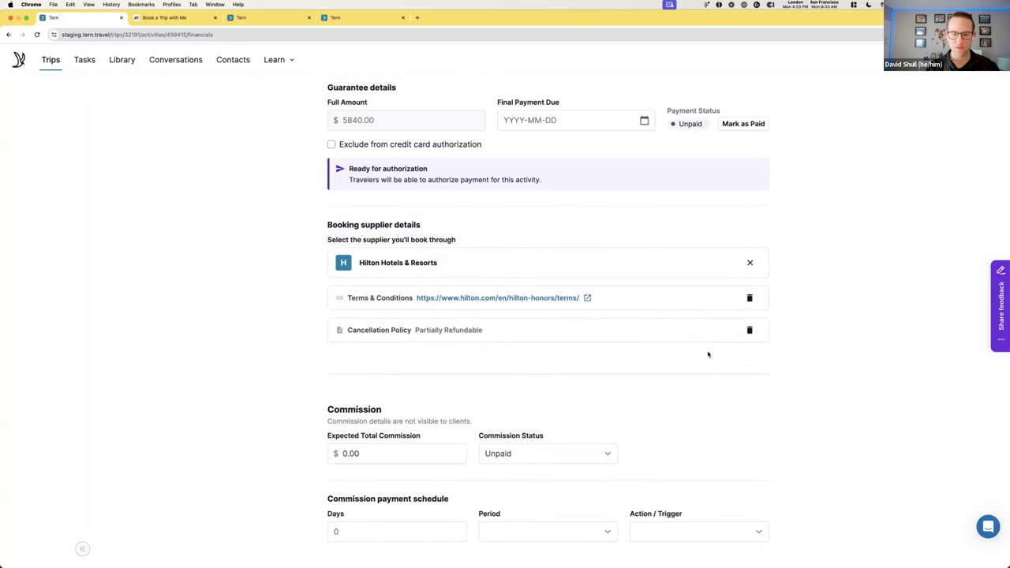
left_click_drag(344, 298, 418, 299)
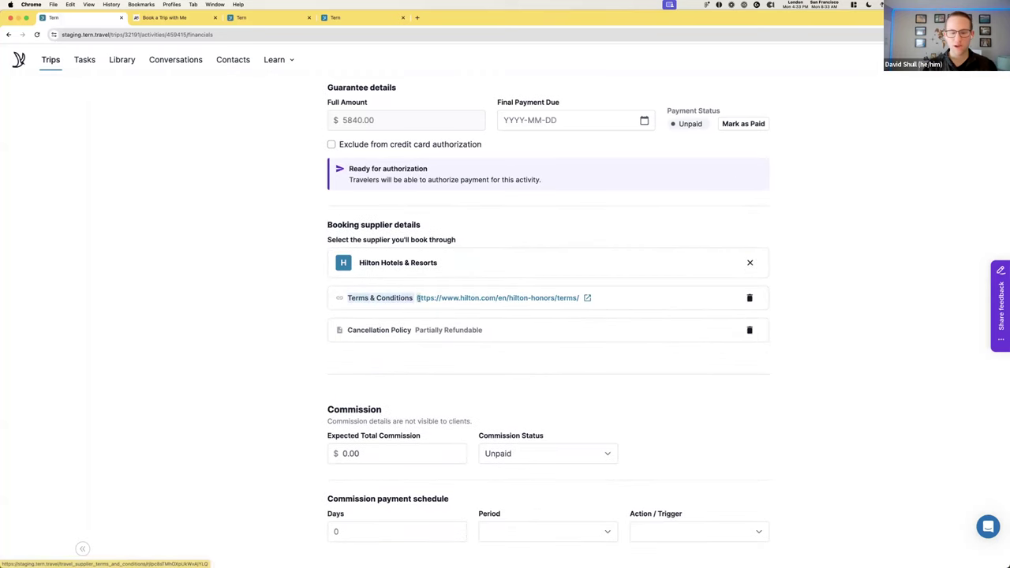
left_click_drag(341, 329, 434, 330)
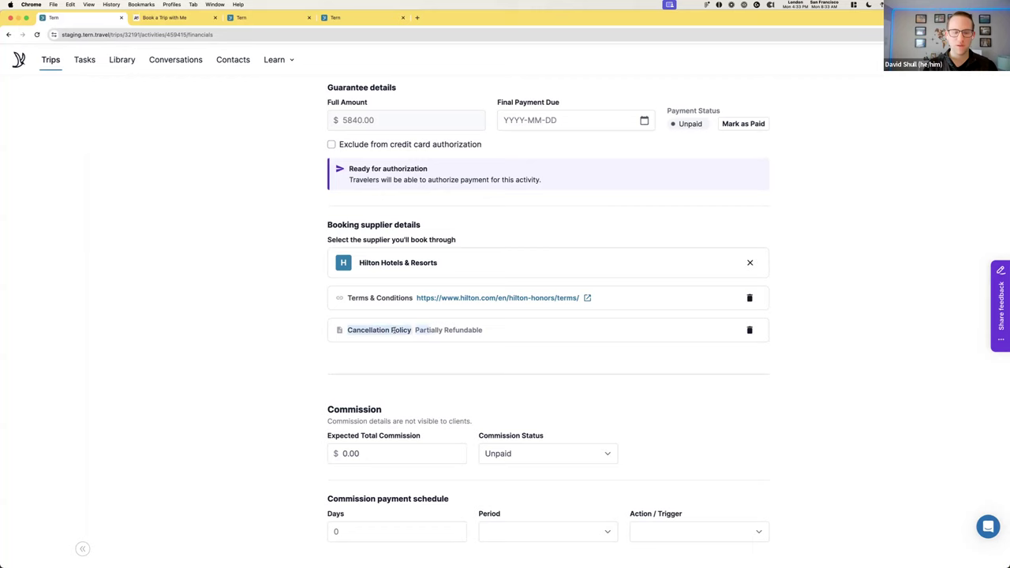
left_click(571, 359)
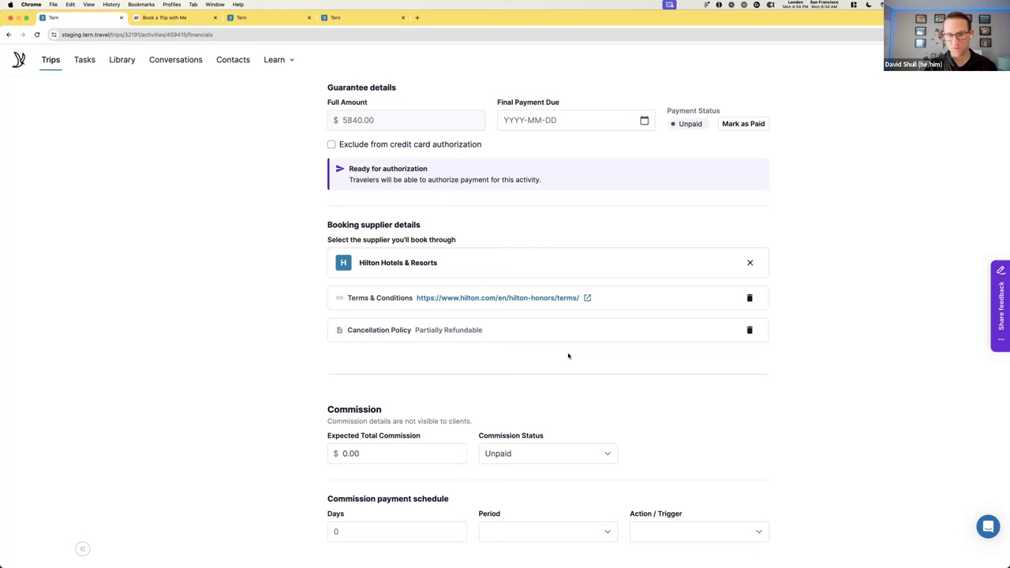
scroll(568, 356, "up", 1)
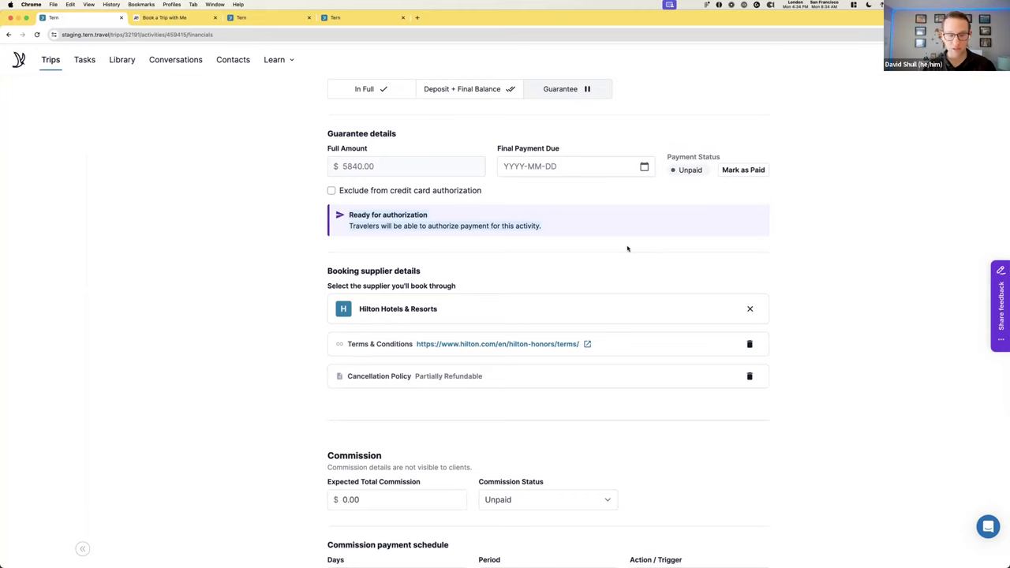
scroll(584, 269, "up", 3)
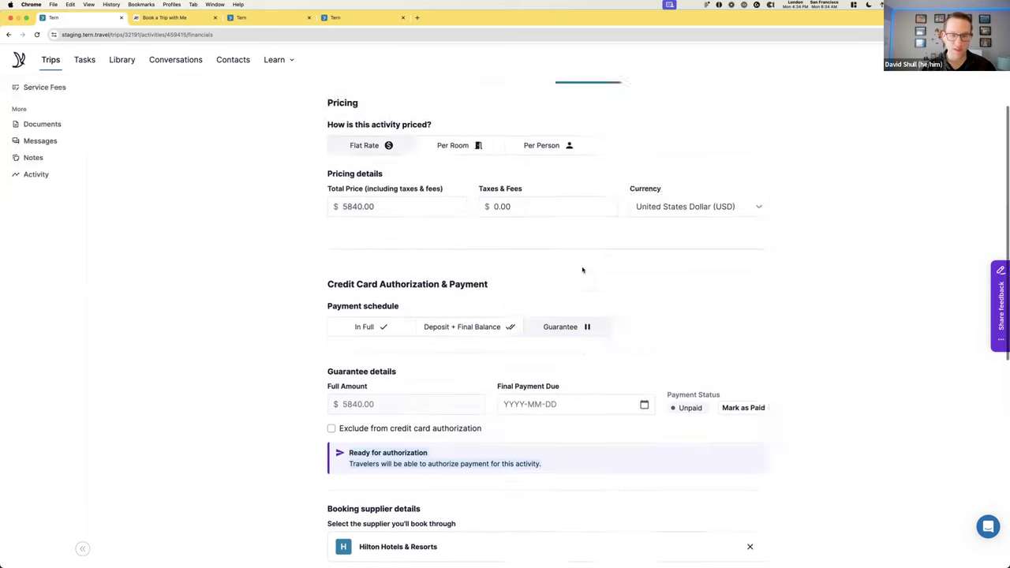
scroll(582, 270, "up", 2)
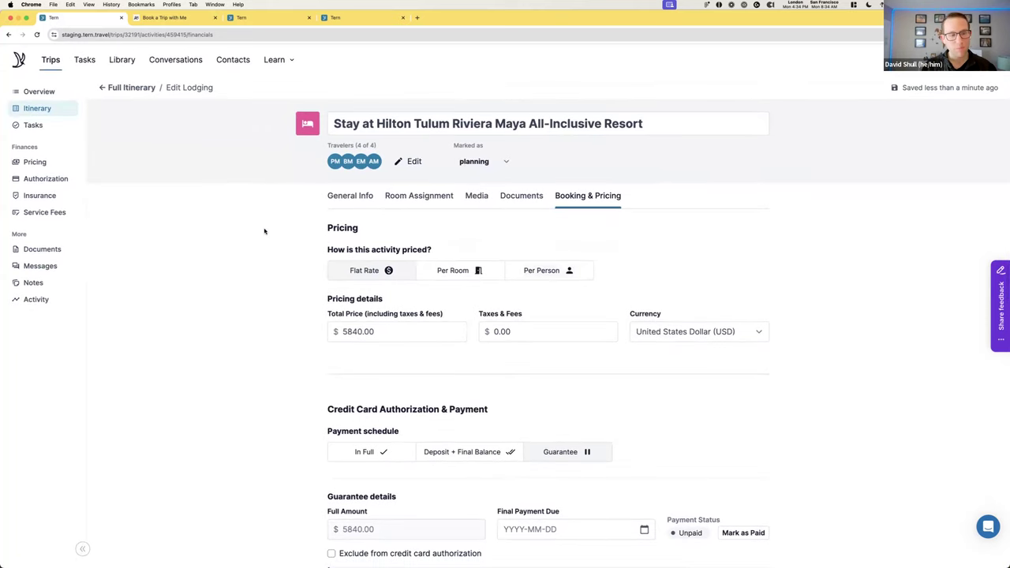
Add a flight on Sat May 11 for United UA1950 from ORD to TQO
left_click(130, 89)
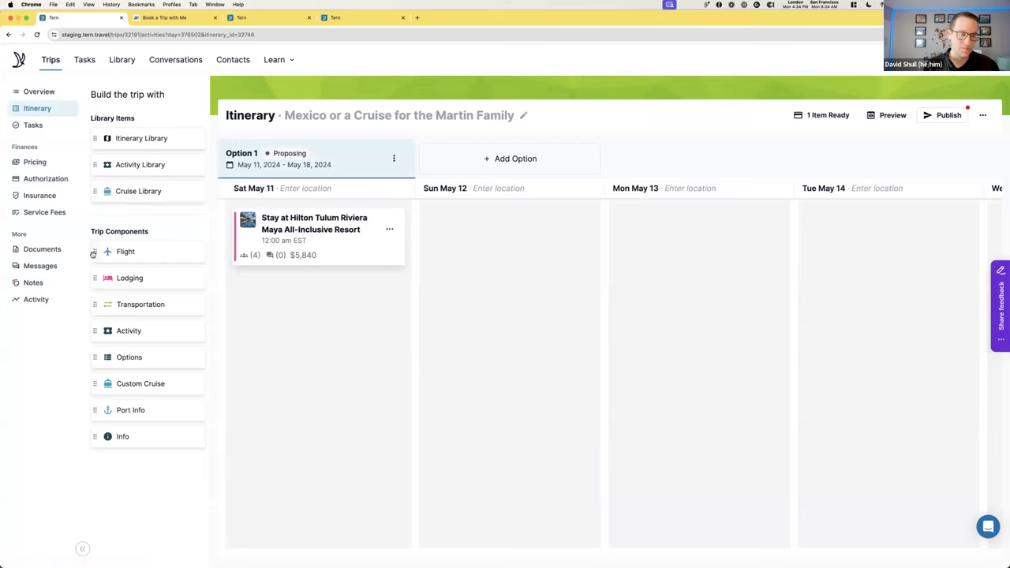
left_click_drag(93, 254, 319, 230)
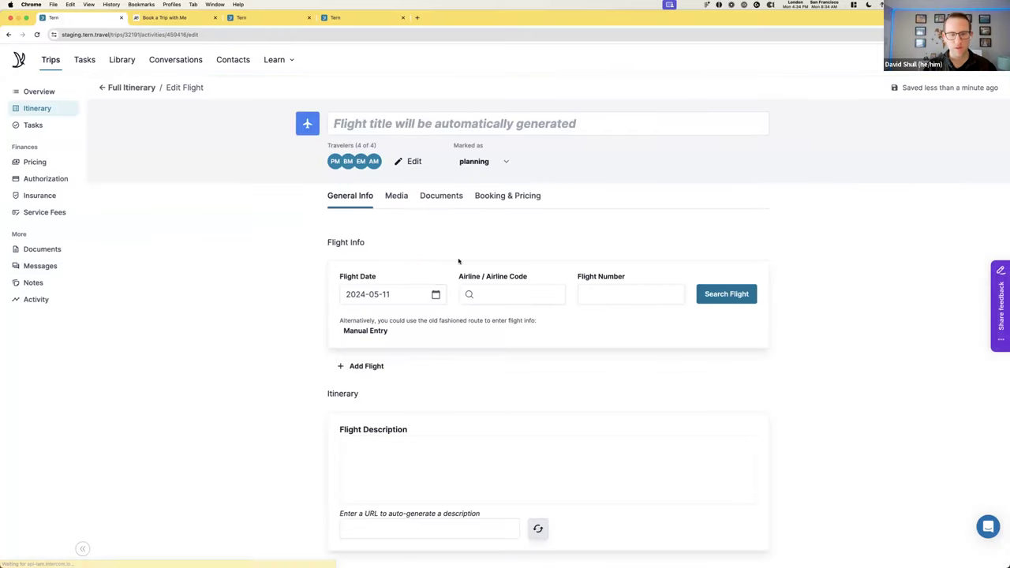
left_click(506, 295)
type("ua")
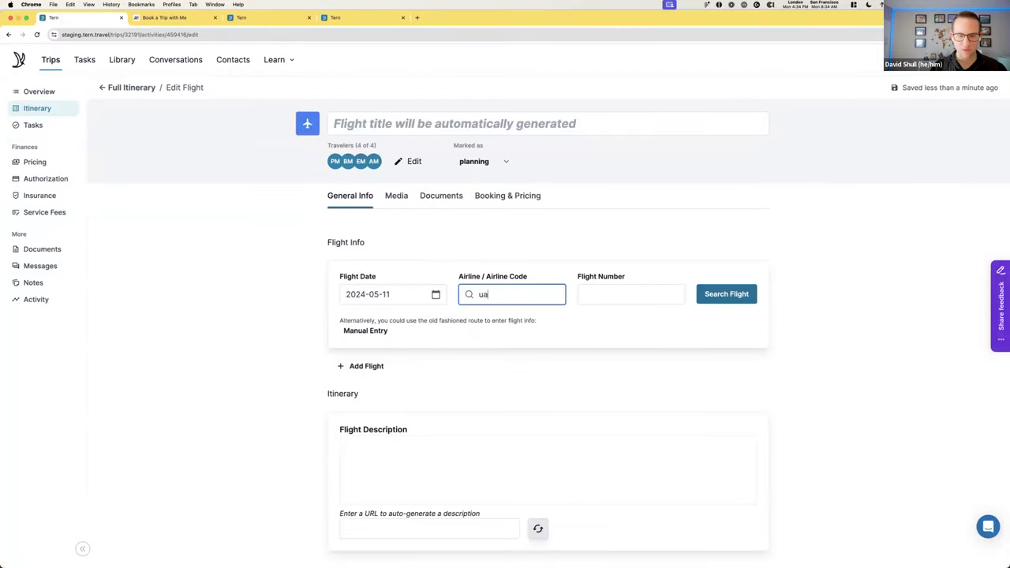
left_click(512, 316)
left_click(631, 295)
type("1950")
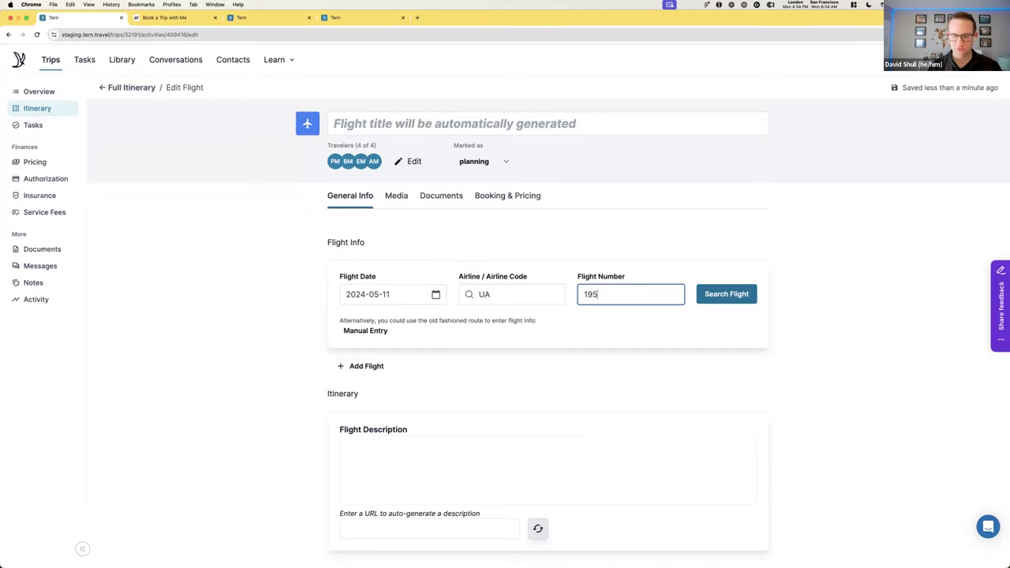
left_click(734, 295)
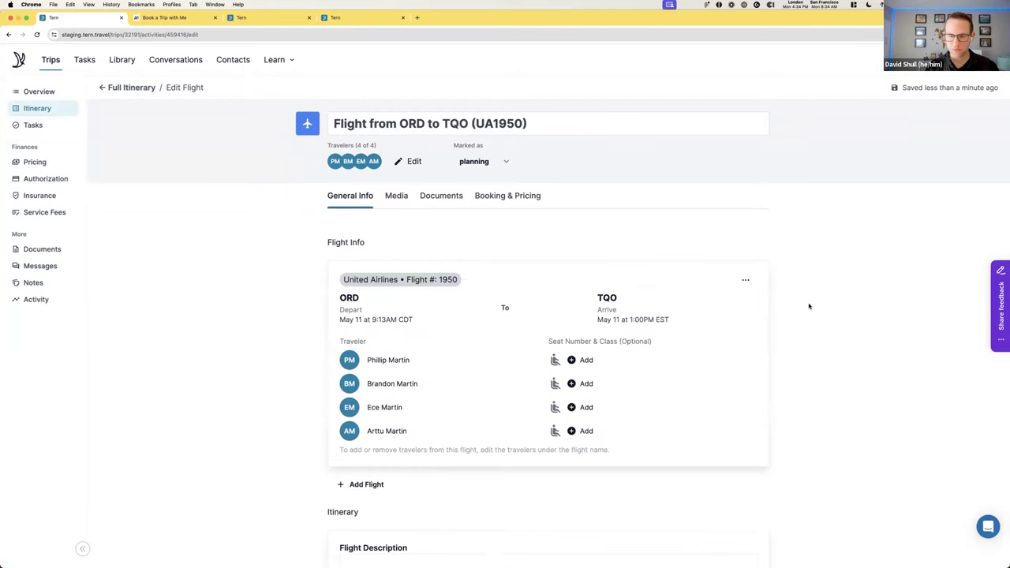
scroll(800, 307, "down", 3)
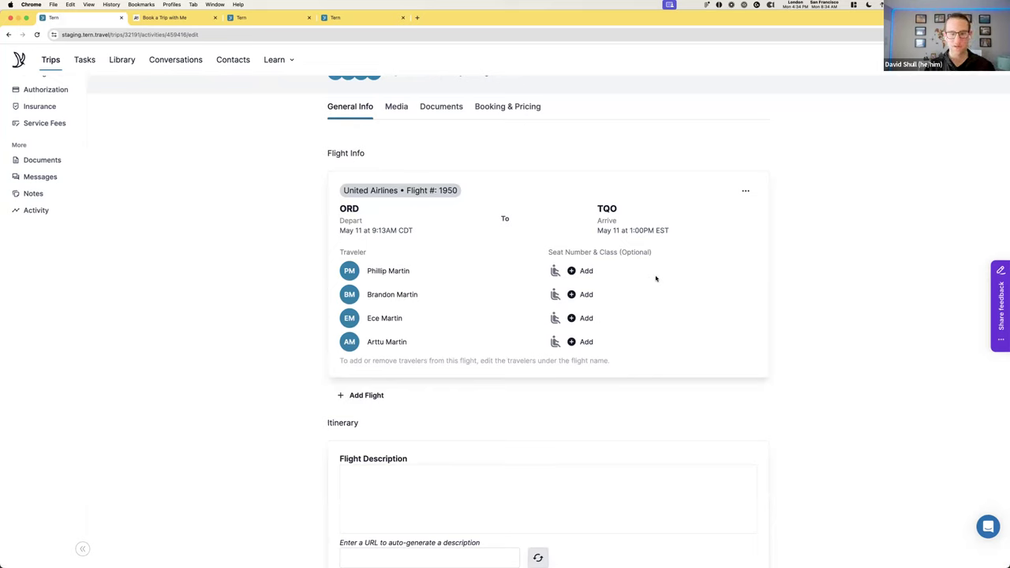
Add the return United flight UA1951 dated 2024-05-18 to the same booking
left_click(367, 395)
left_click(495, 420)
type("ua")
key("Return")
left_click(617, 424)
type("1951")
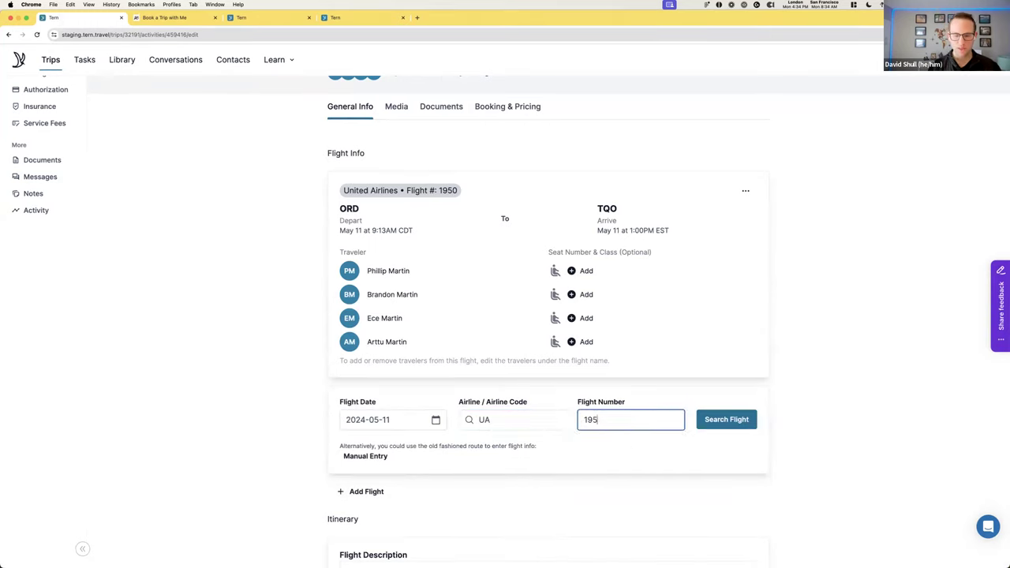
left_click(435, 422)
scroll(481, 489, "down", 1)
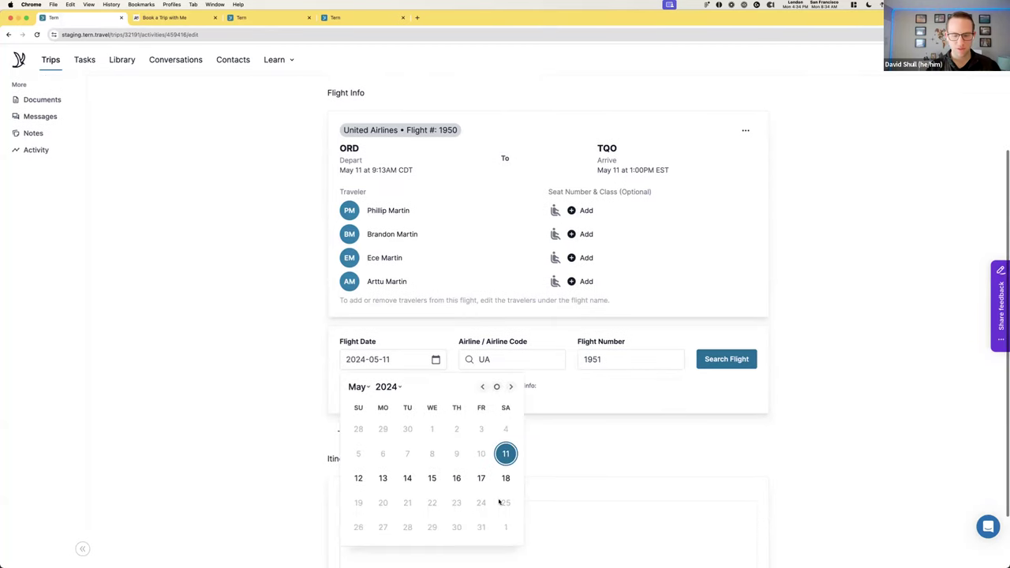
left_click(505, 475)
left_click(756, 365)
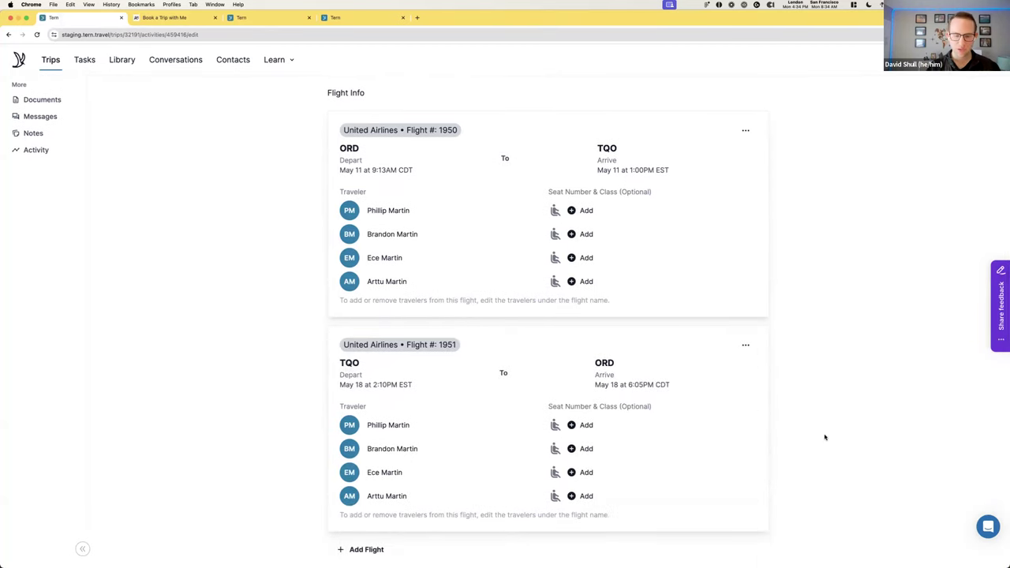
scroll(825, 437, "down", 1)
scroll(825, 437, "up", 3)
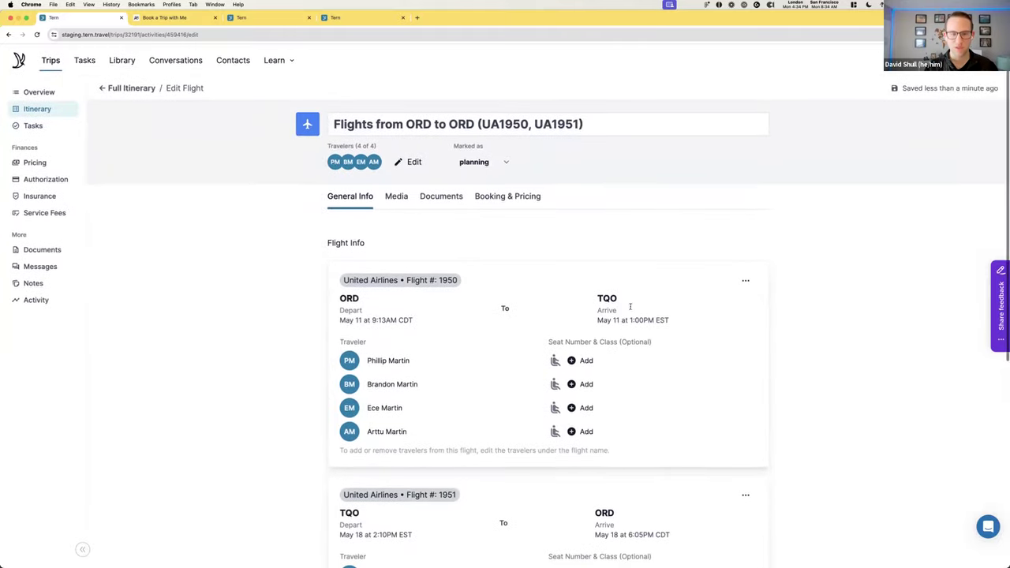
Price the flights at $751 per person, totalling $3,004
left_click(517, 204)
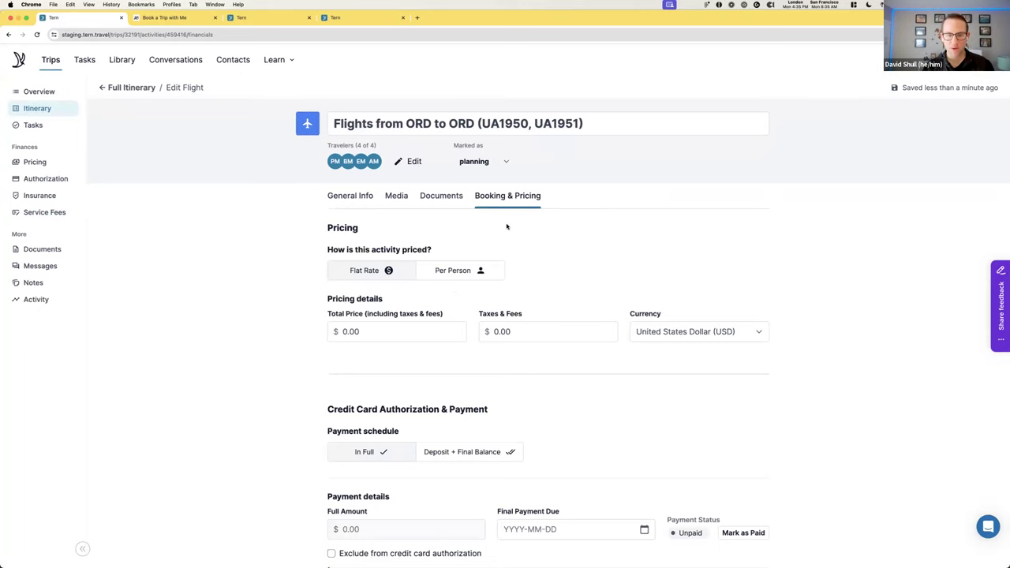
left_click(455, 271)
left_click(413, 330)
type("751")
left_click(496, 408)
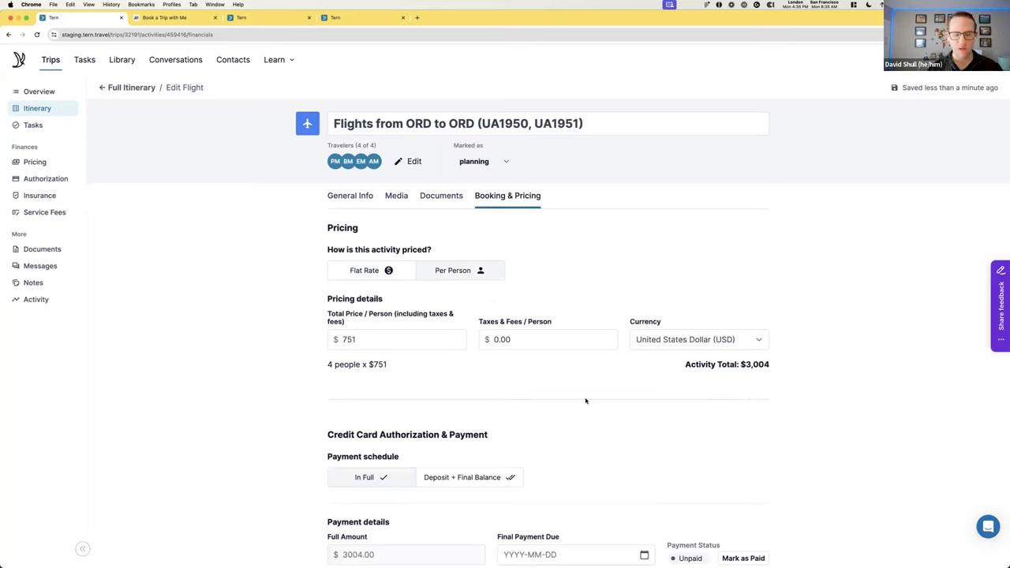
left_click_drag(771, 365, 656, 372)
scroll(651, 380, "down", 5)
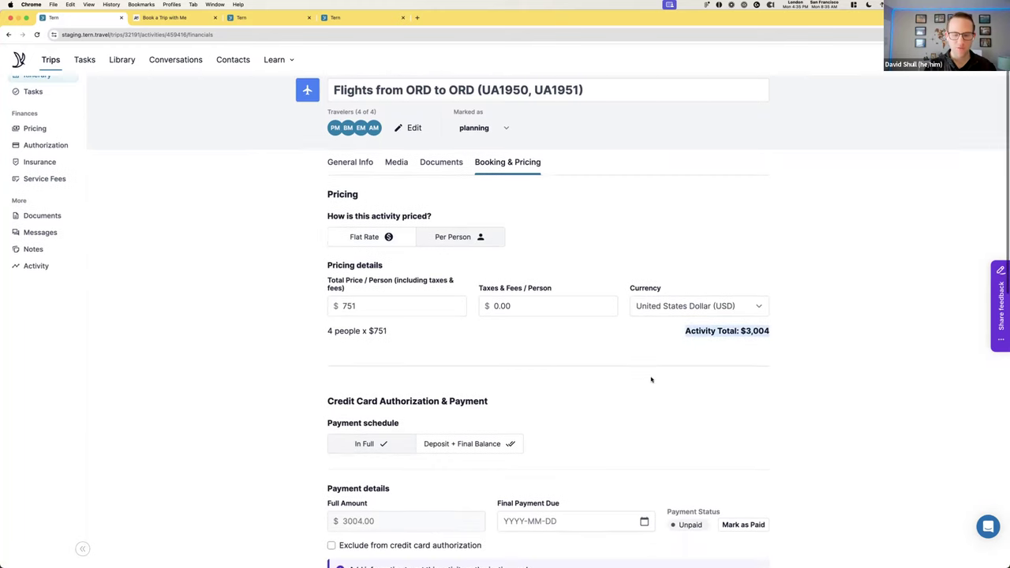
Set United Airlines as the flights' supplier and return to the full itinerary
left_click(407, 418)
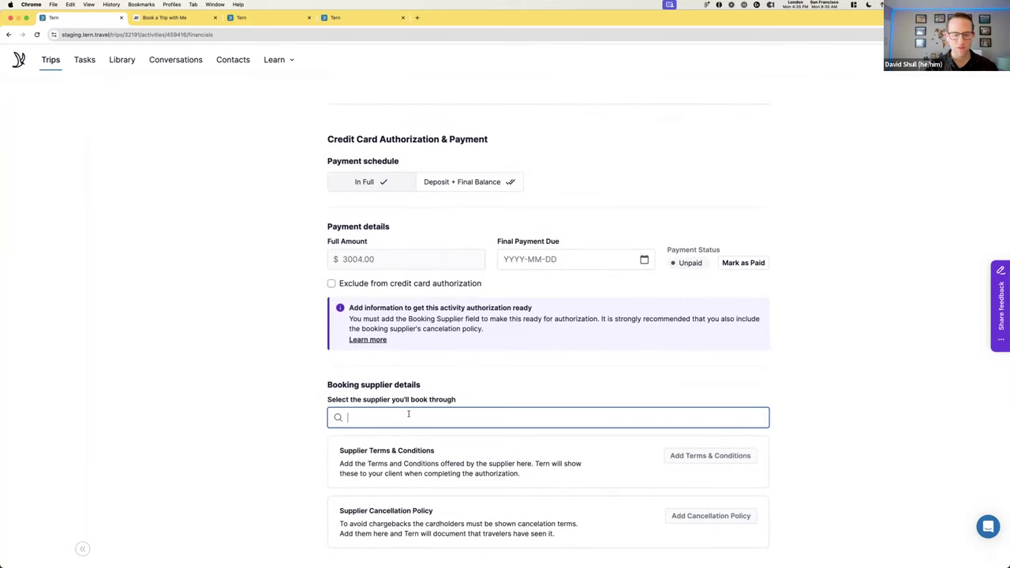
type("united")
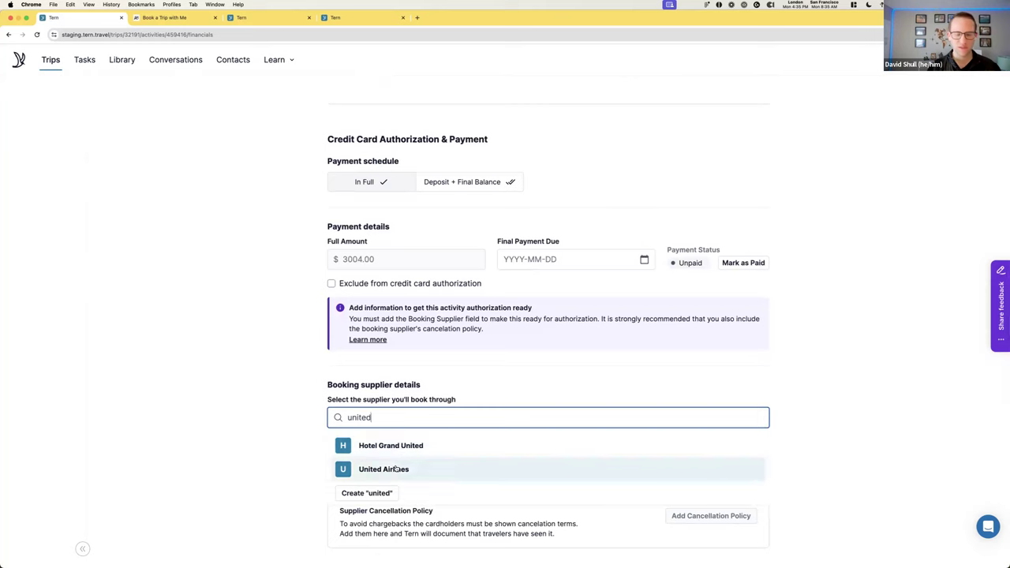
left_click(379, 469)
scroll(845, 417, "up", 2)
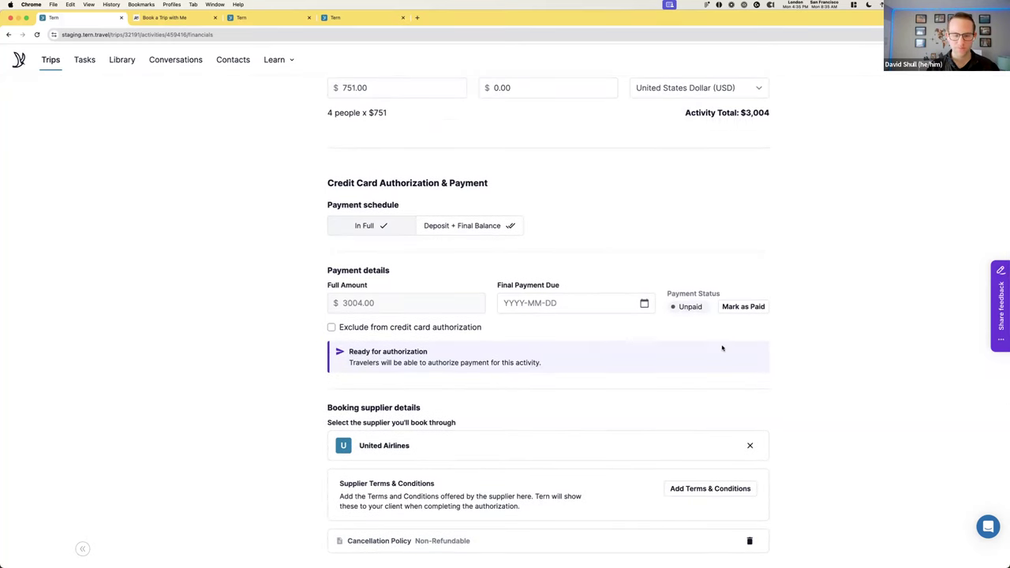
scroll(721, 348, "up", 5)
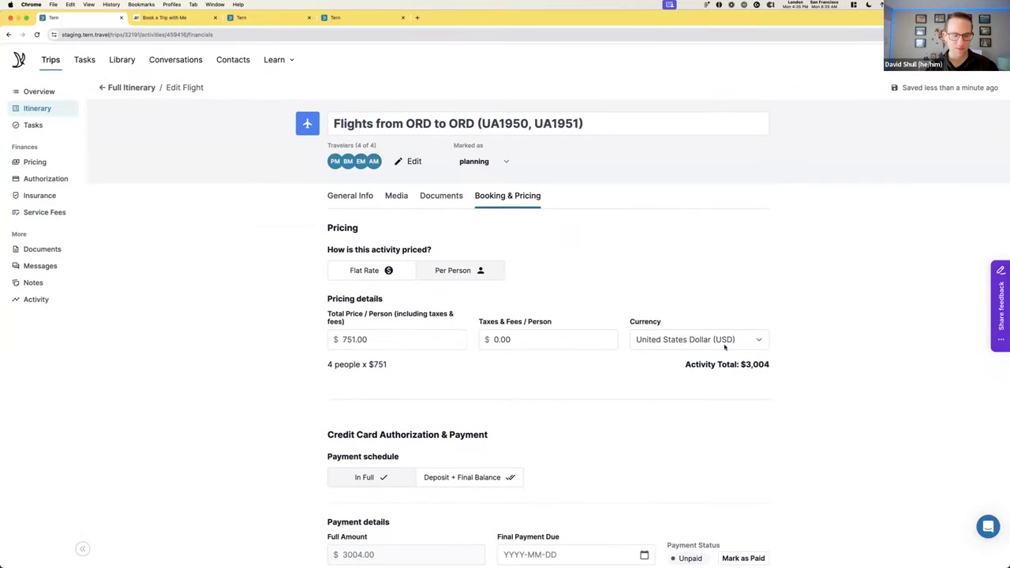
left_click(145, 90)
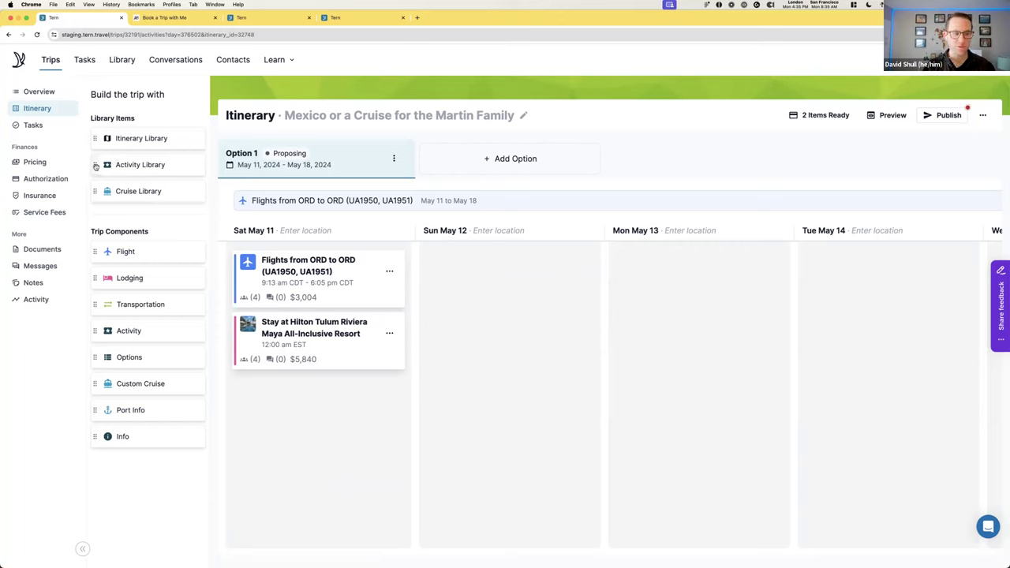
Add library activities: Cenote Diving (May 12), Cozumel Dive (May 14), Tulum Xtreme Tour (May 16), STP Caribe transfer (May 11)
left_click_drag(96, 166, 530, 260)
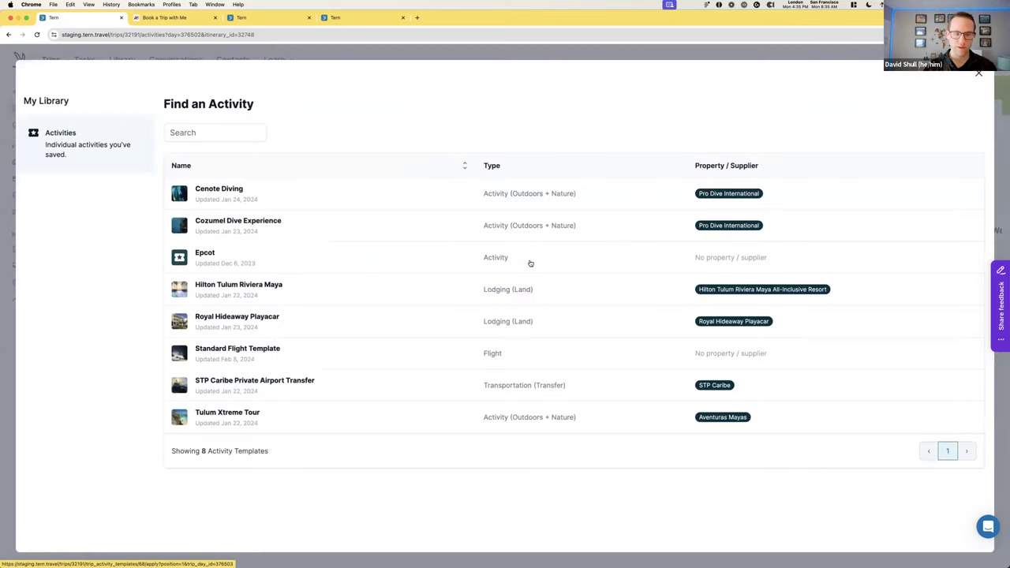
left_click(278, 197)
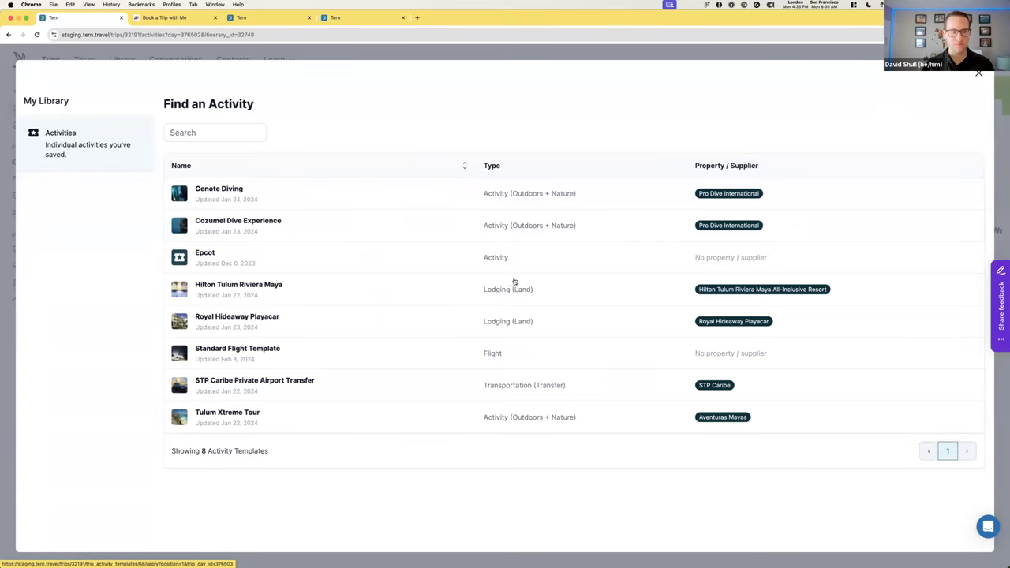
left_click_drag(96, 165, 816, 256)
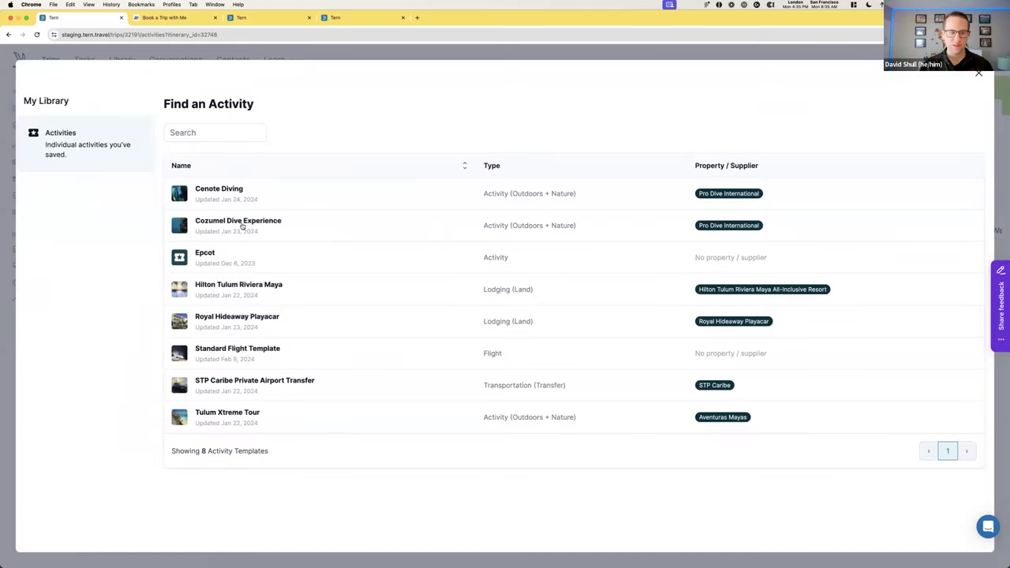
left_click(243, 225)
scroll(697, 384, "right", 6)
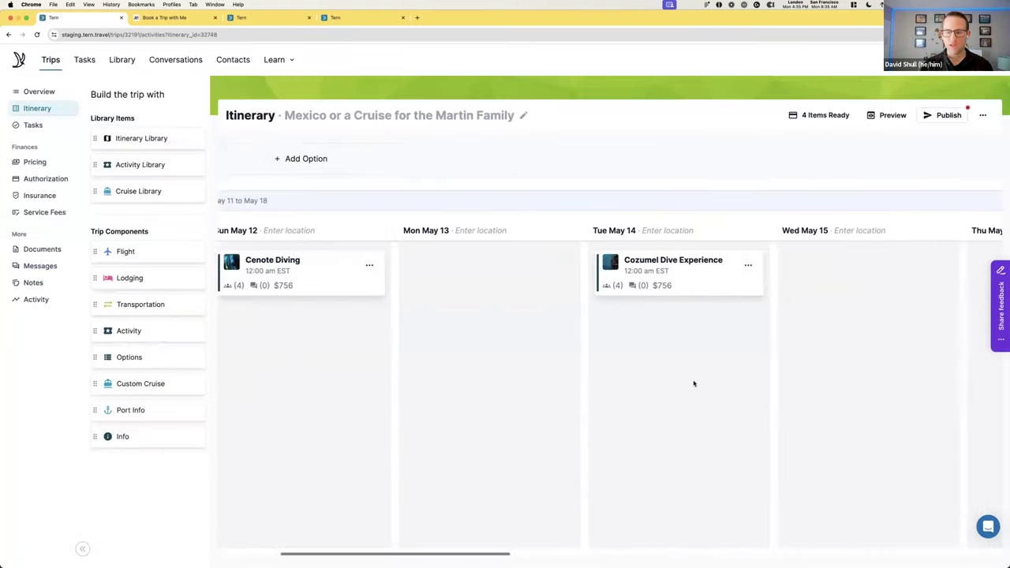
left_click_drag(98, 167, 742, 274)
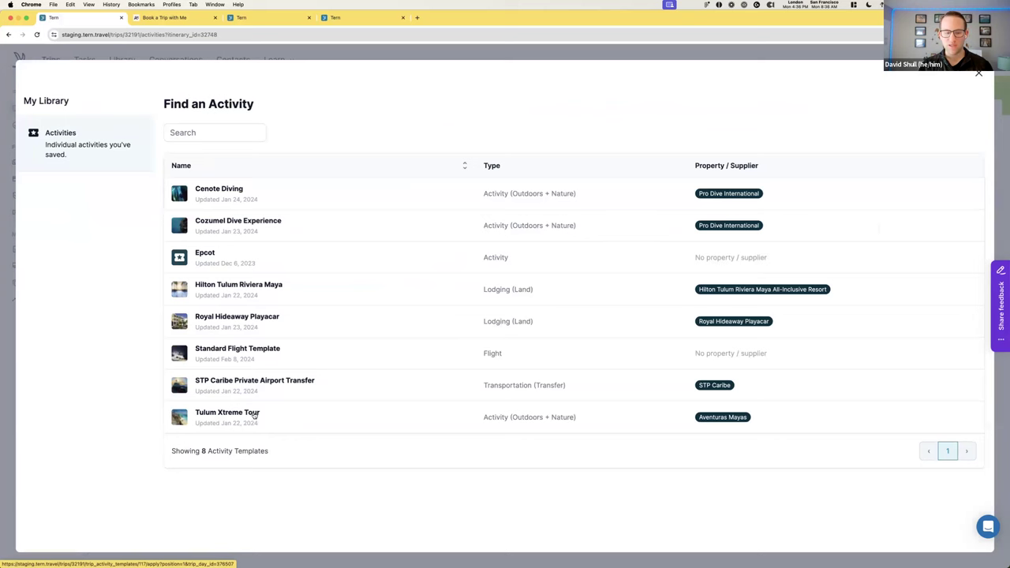
left_click(329, 417)
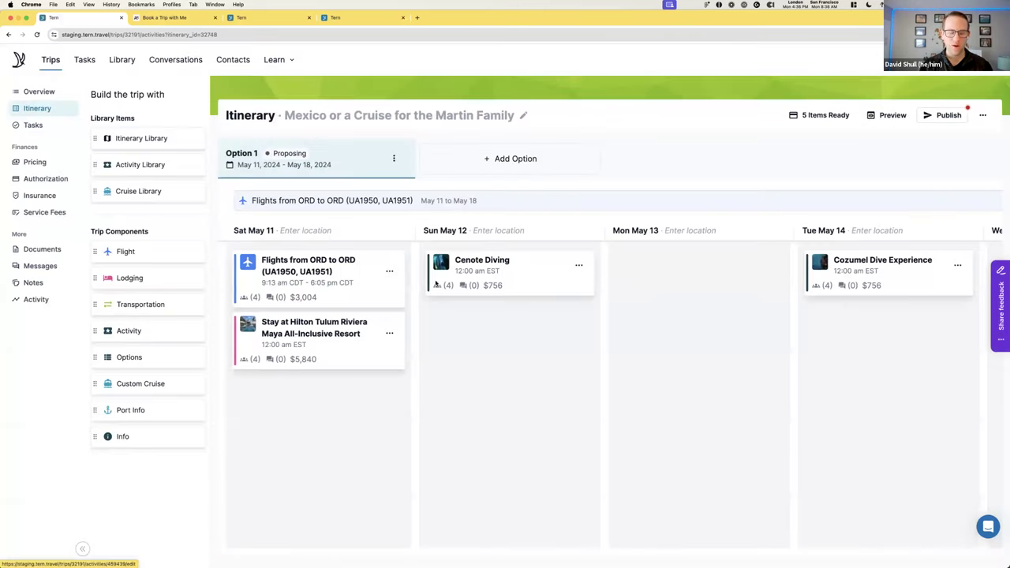
left_click_drag(92, 165, 265, 317)
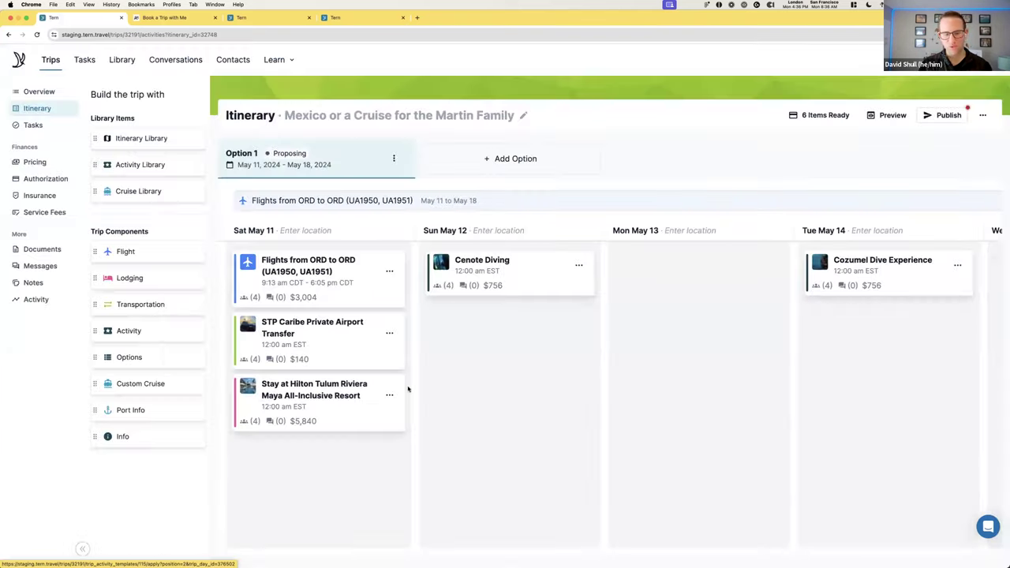
left_click(408, 388)
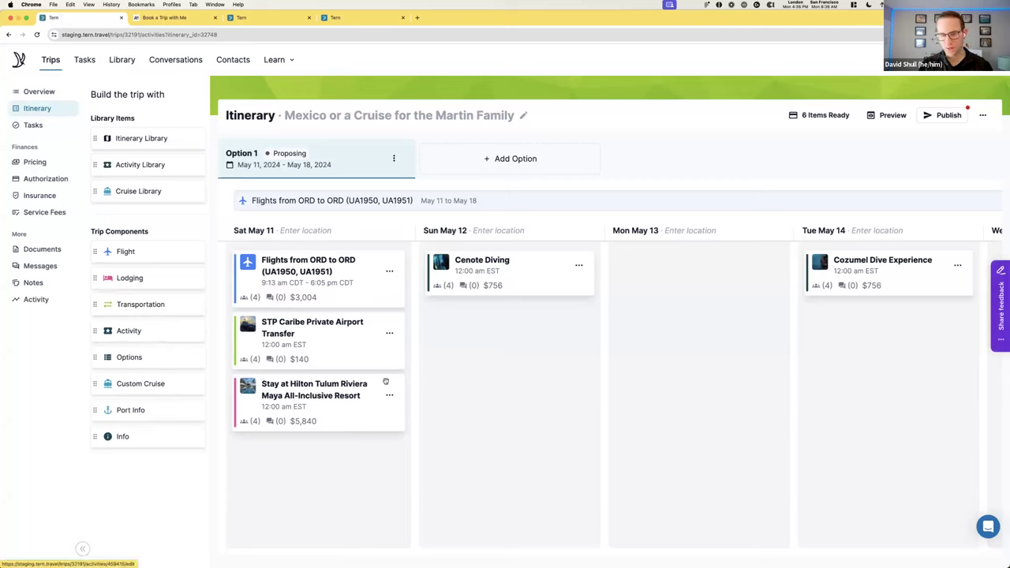
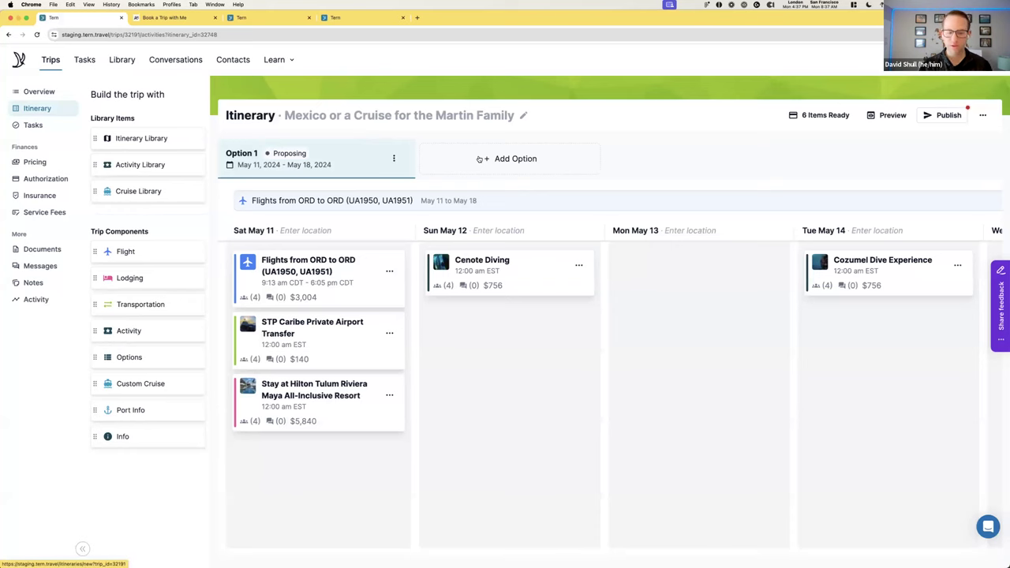
Add a second itinerary option named Option 2, dated May 11–18, 2024
left_click(505, 169)
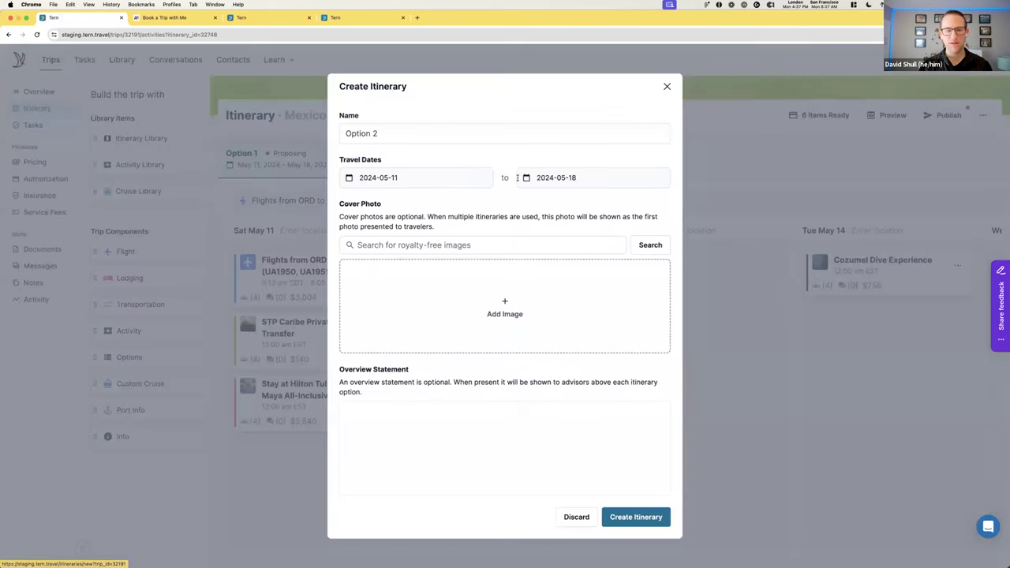
left_click(634, 517)
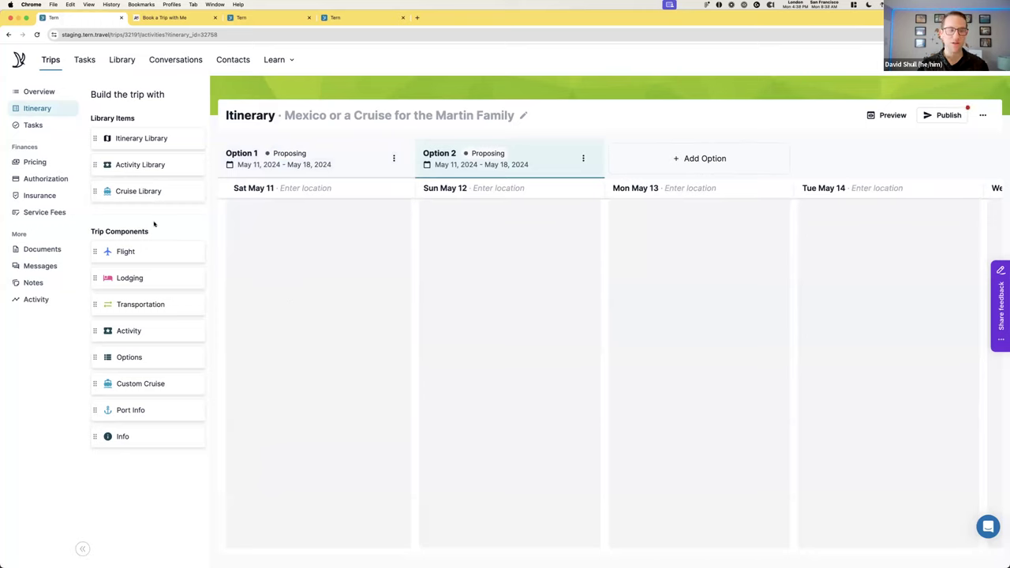
Fill Option 2 from the Cruise Library, filtering cruises to those calling at Roatán Island
left_click_drag(95, 192, 292, 218)
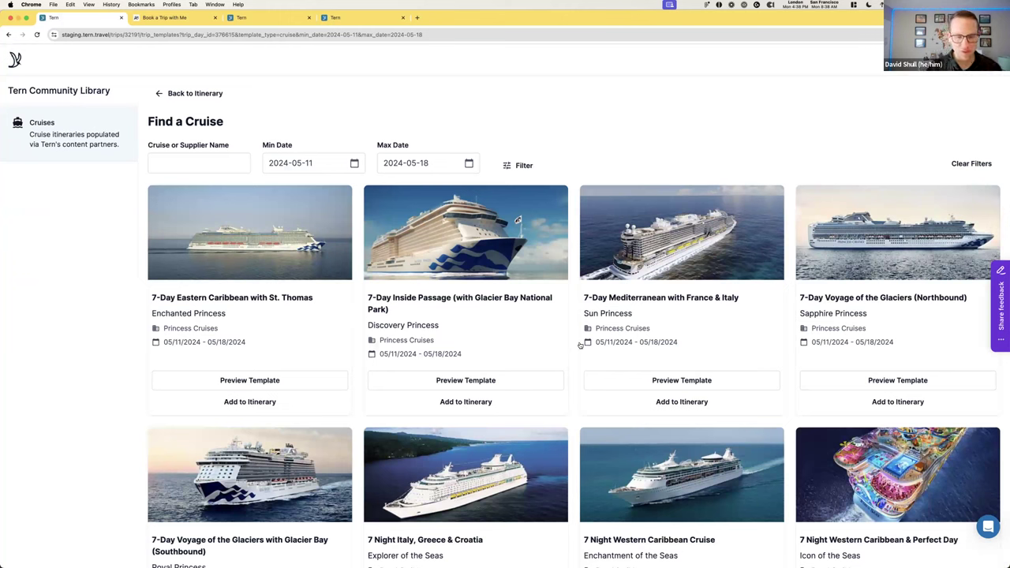
left_click(527, 169)
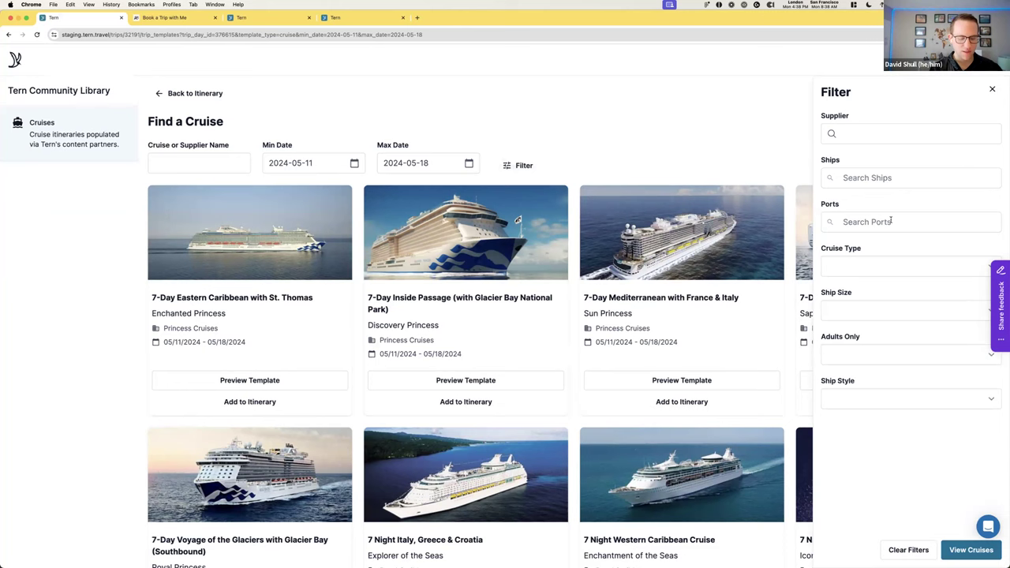
type("ro")
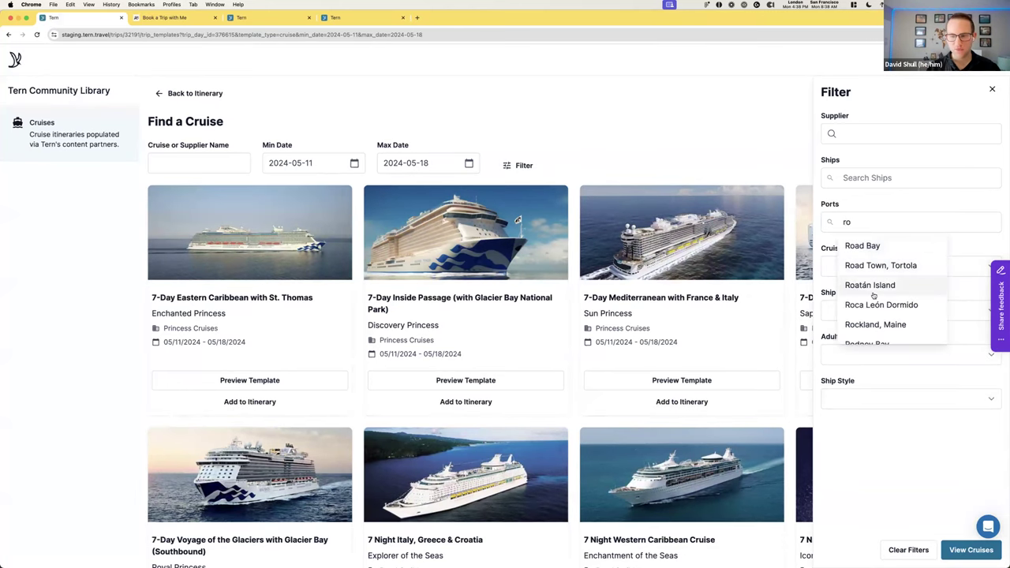
left_click(872, 289)
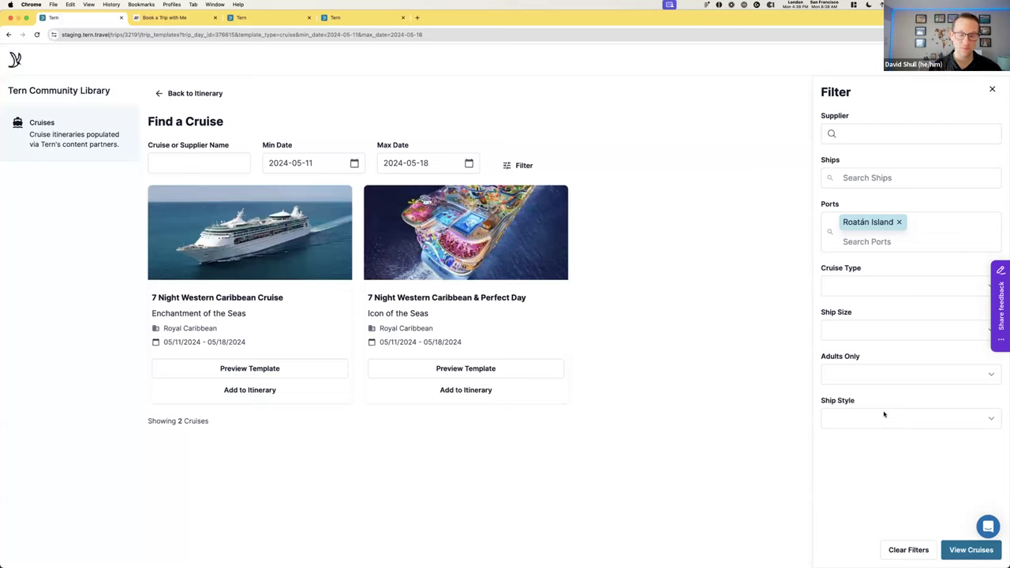
left_click(964, 550)
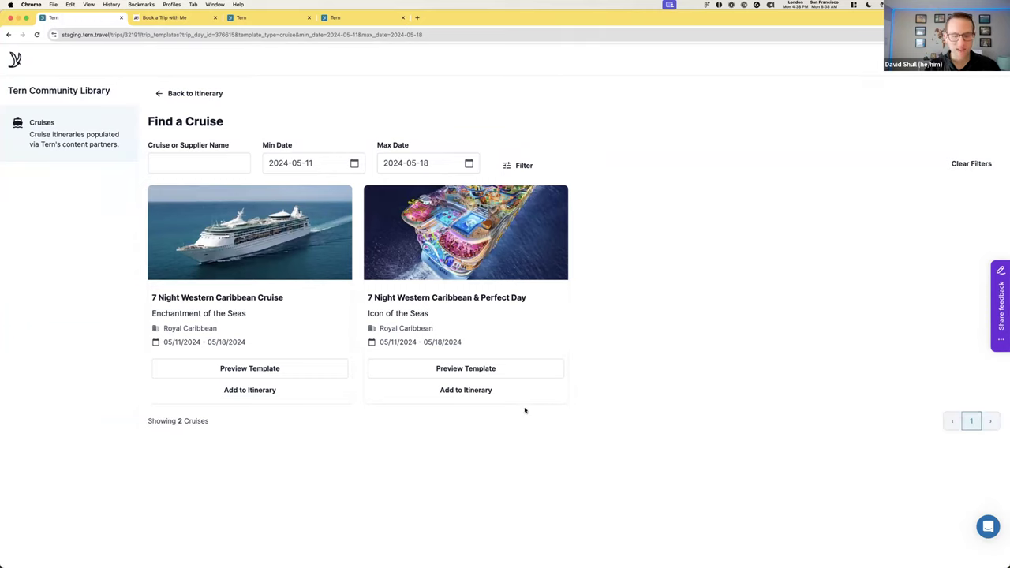
Add the 7 Night Western Caribbean & Perfect Day cruise to Option 2
left_click(455, 392)
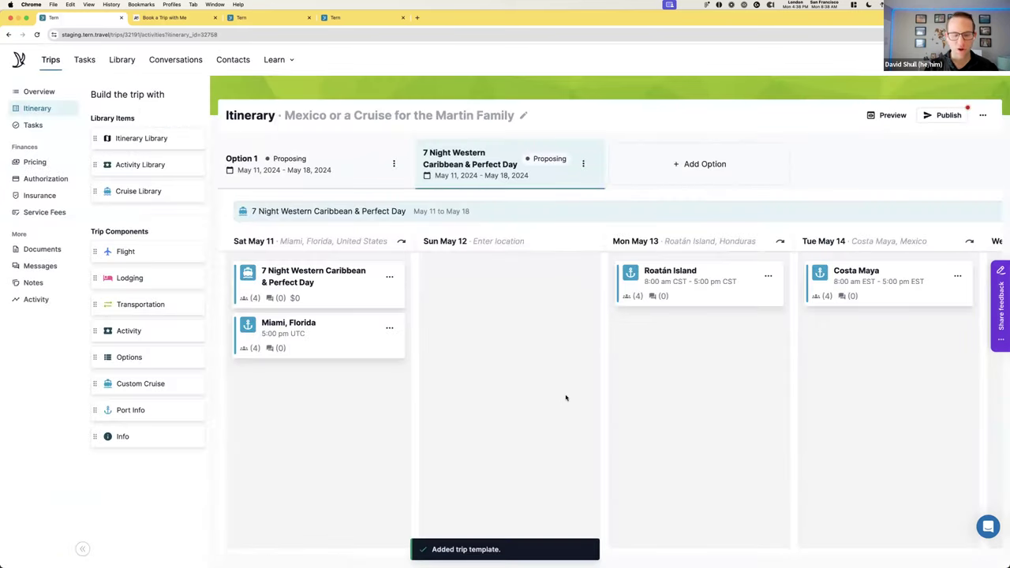
scroll(571, 390, "right", 6)
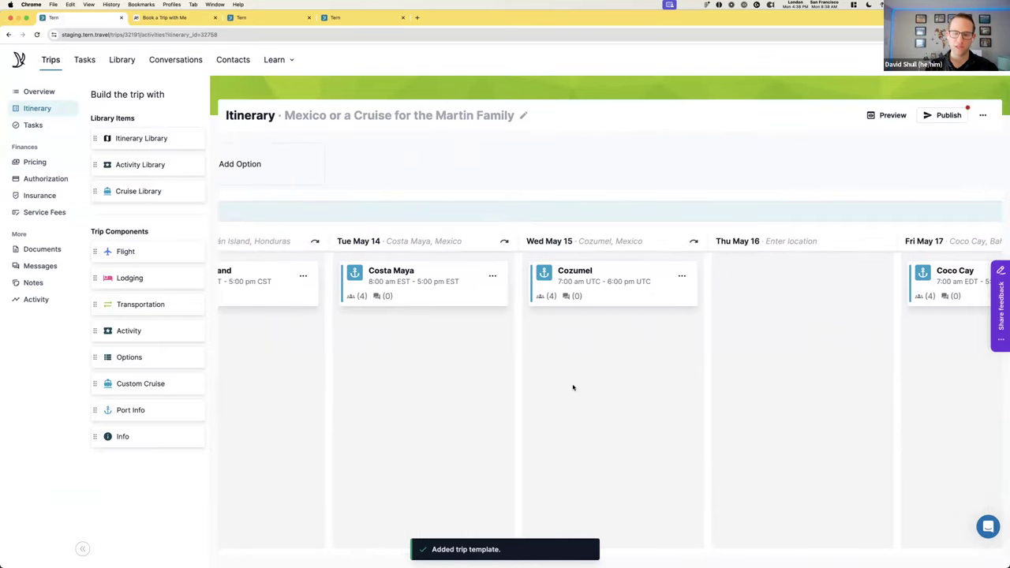
scroll(572, 387, "right", 5)
scroll(573, 388, "left", 10)
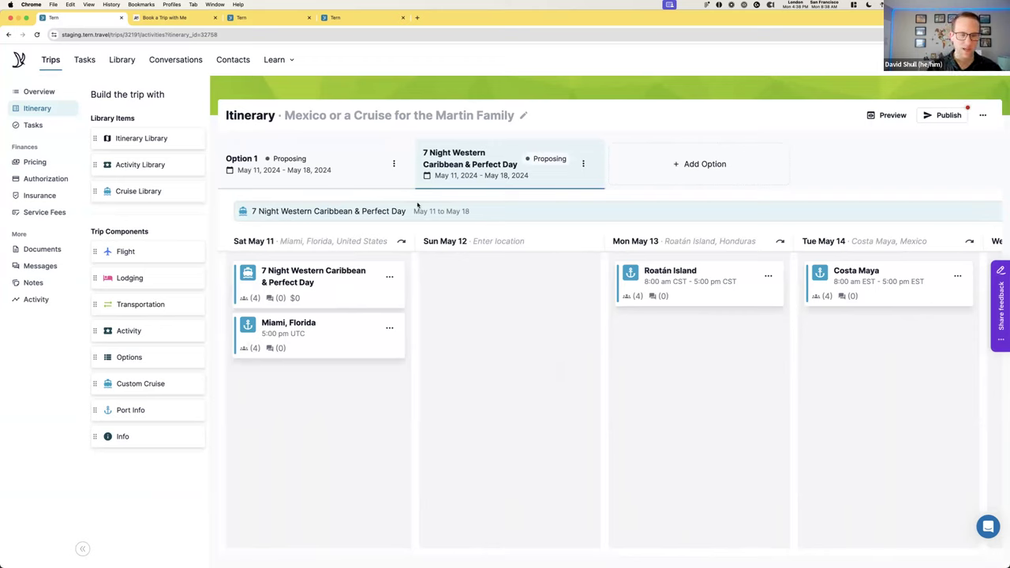
Rename Option 1 to 'Riviera Maya by Land' and save the itinerary update
left_click(394, 163)
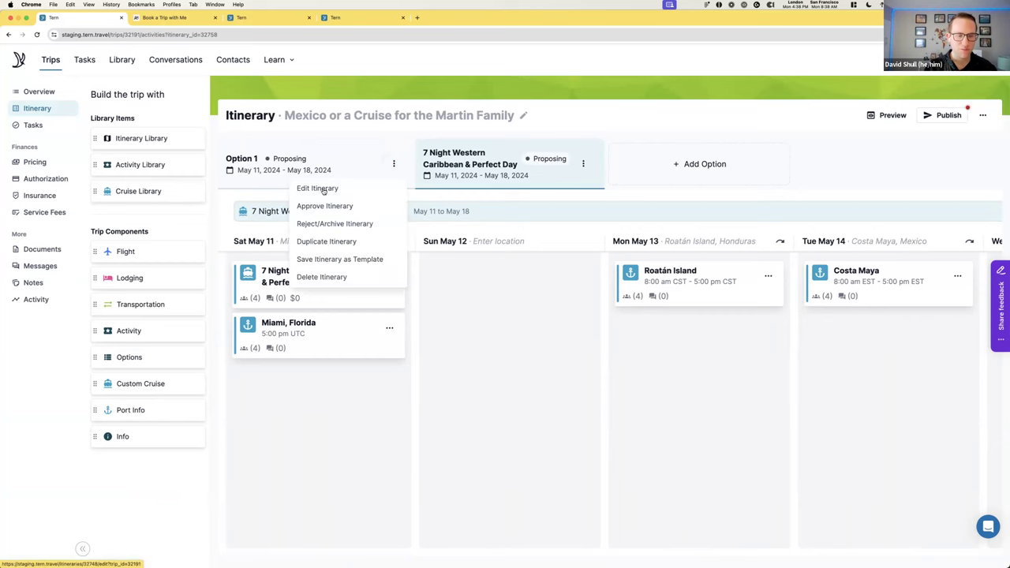
left_click(317, 189)
triple_click(408, 126)
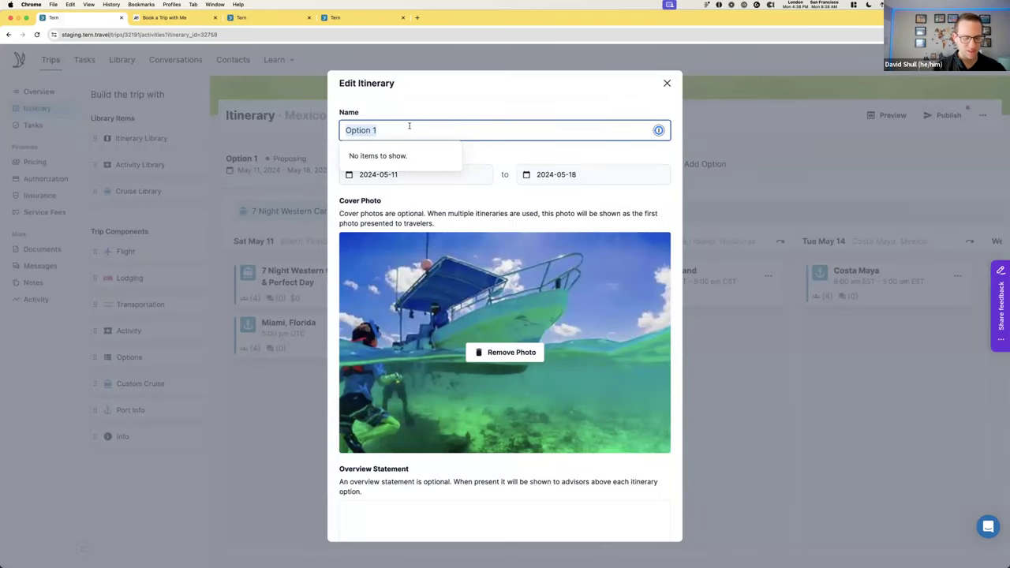
type("Rivoiera")
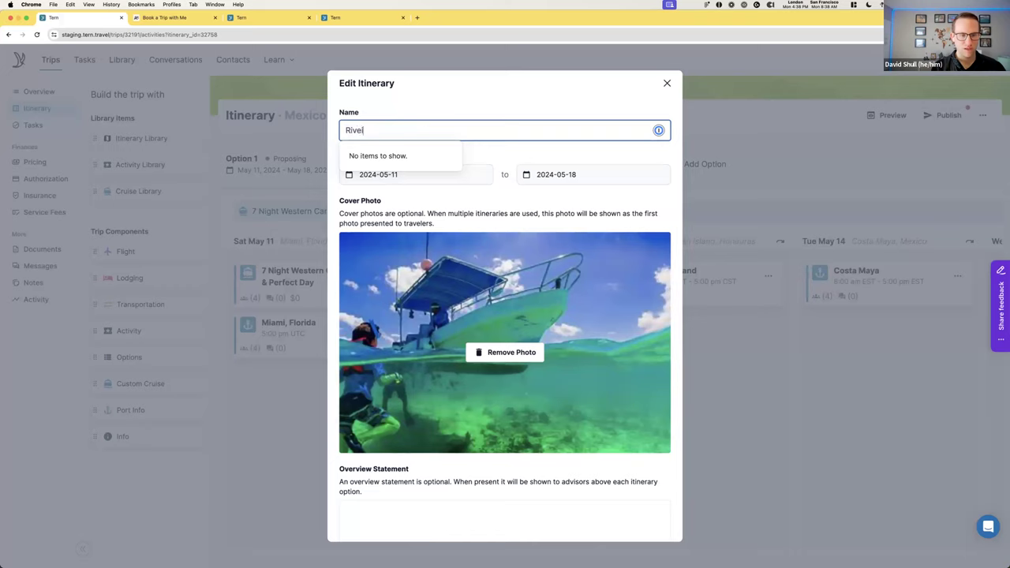
key("BackSpace")
key("BackSpace")
key("BackSpace")
key("BackSpace")
key("BackSpace")
type("iera ")
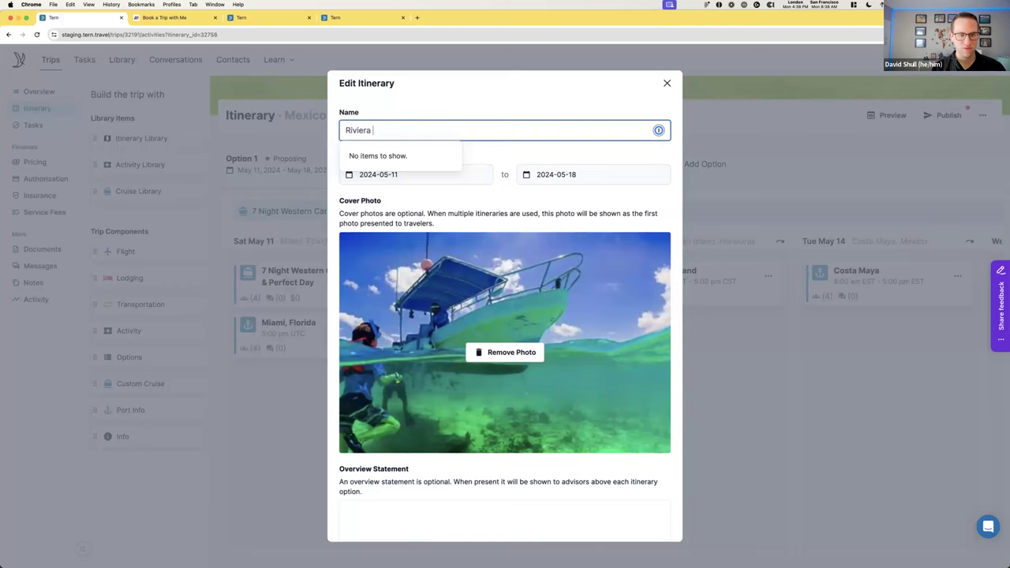
type("Maya by Land")
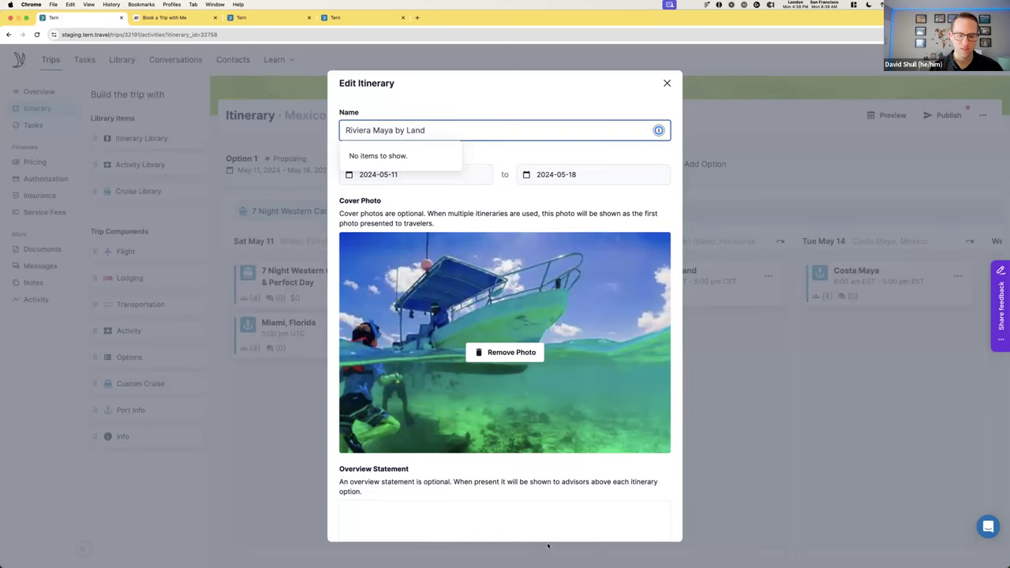
scroll(532, 519, "down", 3)
left_click(624, 521)
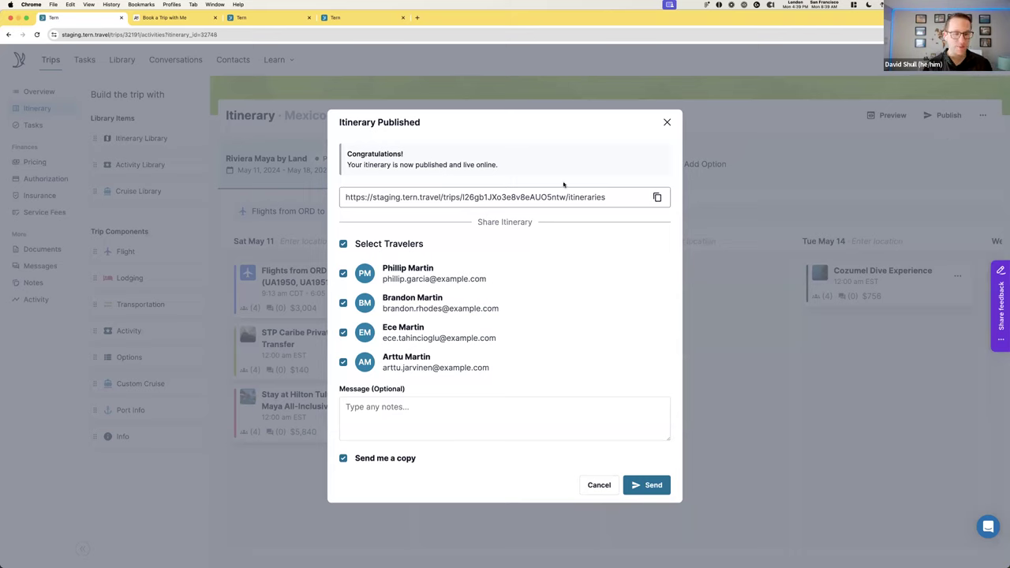
Copy the itinerary link, send it to the four travelers, and preview it before returning to the editor
left_click(658, 198)
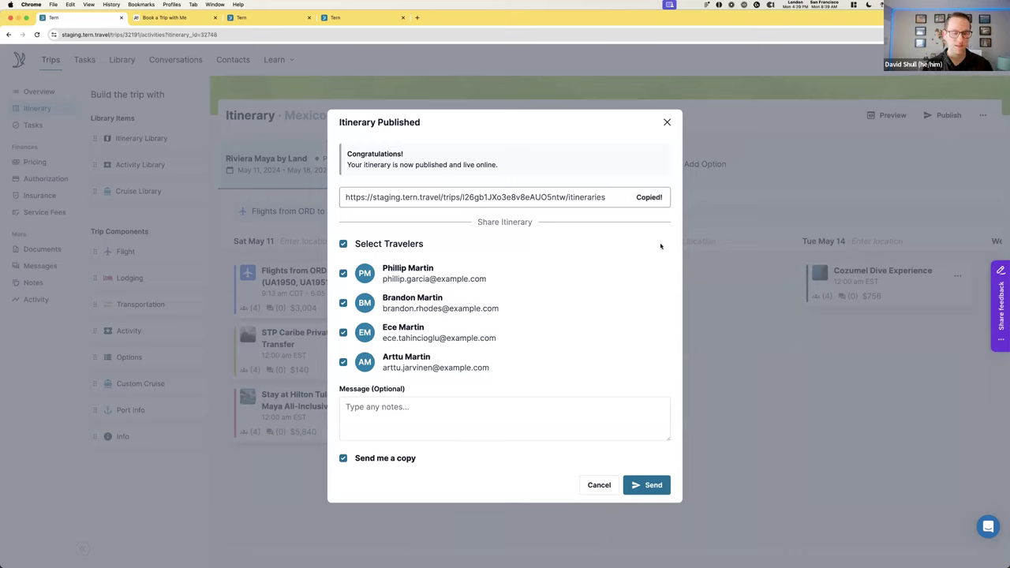
left_click(658, 485)
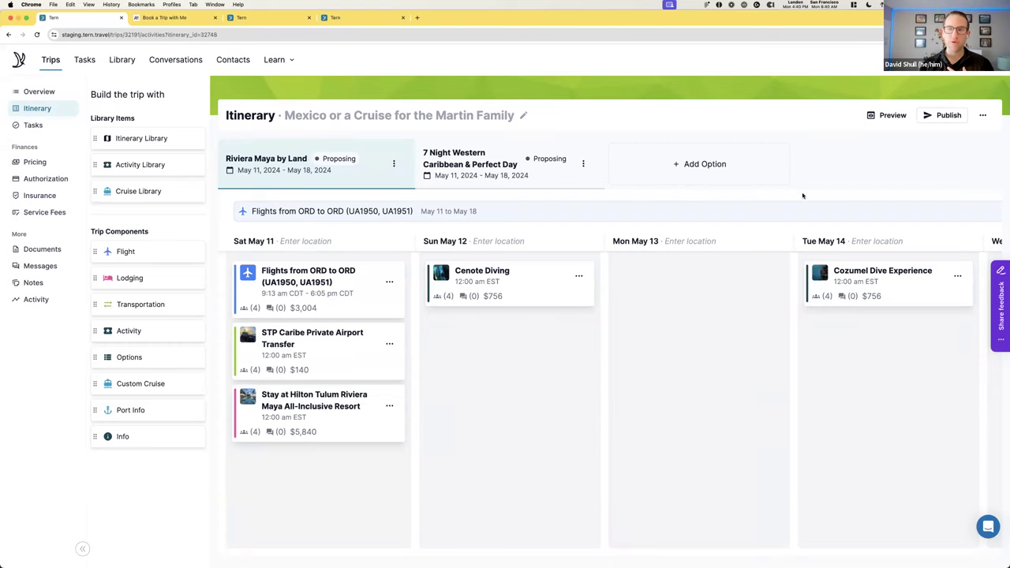
left_click(885, 123)
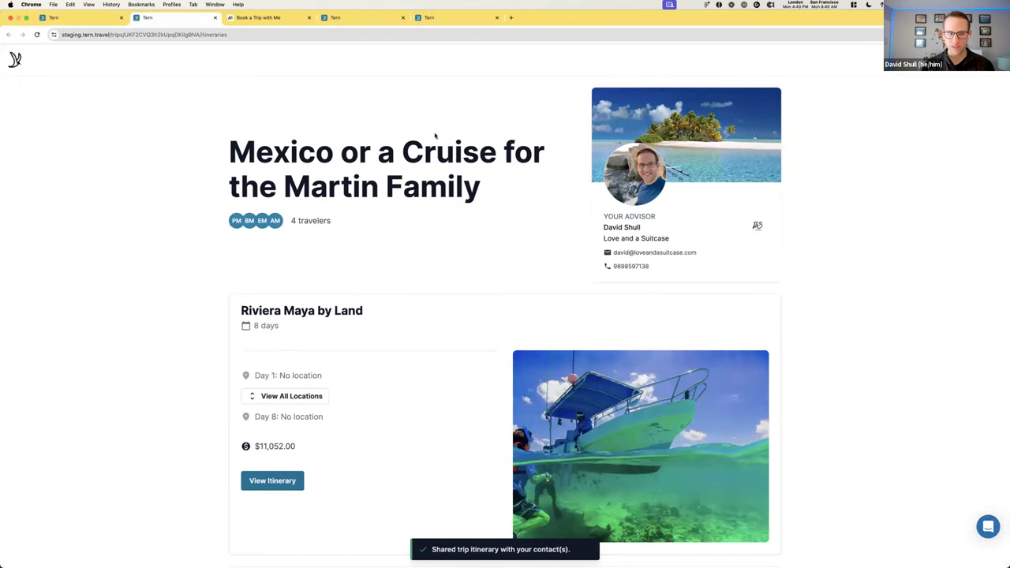
left_click(77, 17)
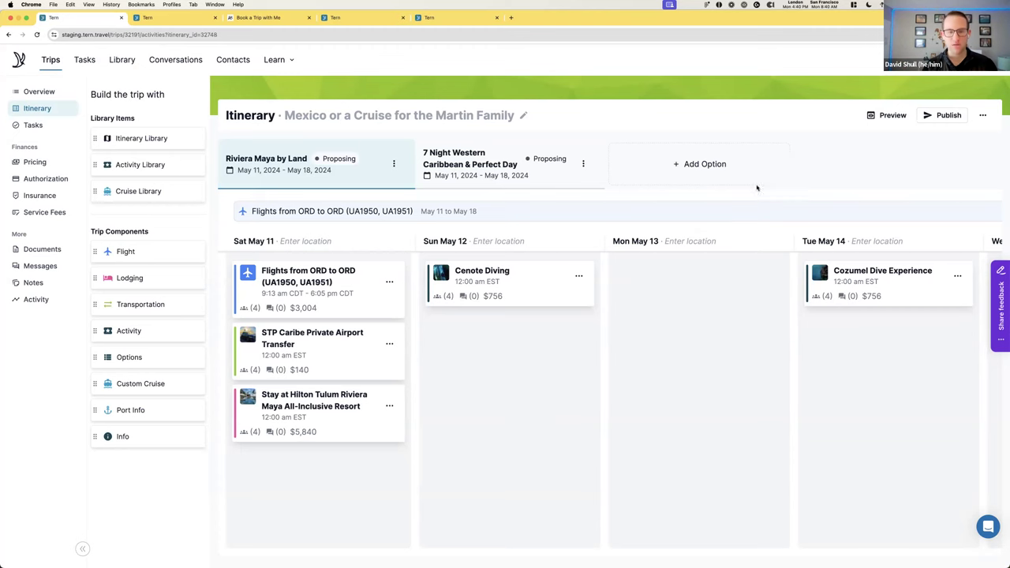
Switch to the other Chrome window that shows the Trips list
key("ctrl+Up")
left_click(427, 194)
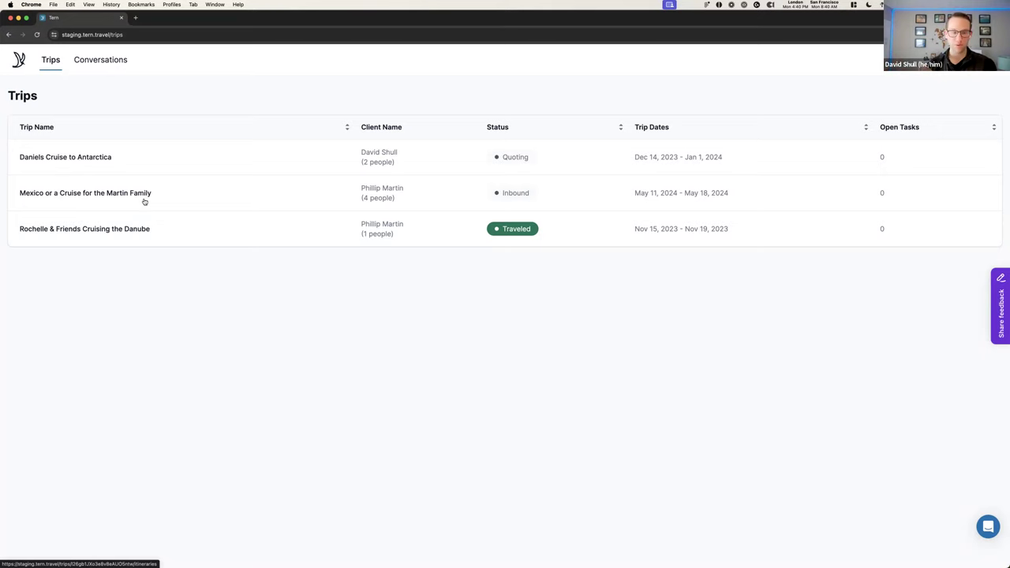
Open the Mexico or a Cruise trip and view the 7 Night Western Caribbean & Perfect Day itinerary
left_click(215, 205)
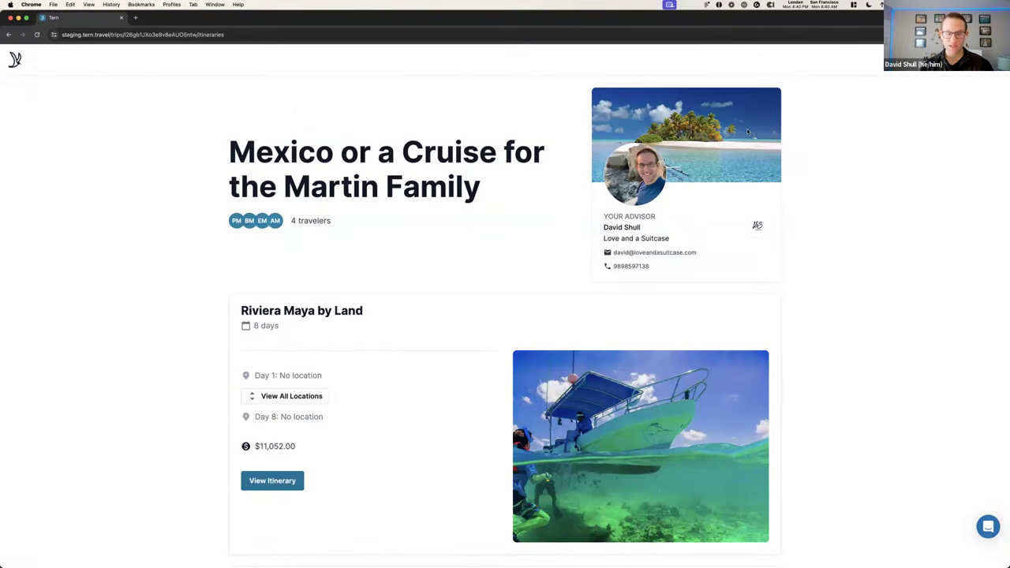
scroll(750, 135, "down", 5)
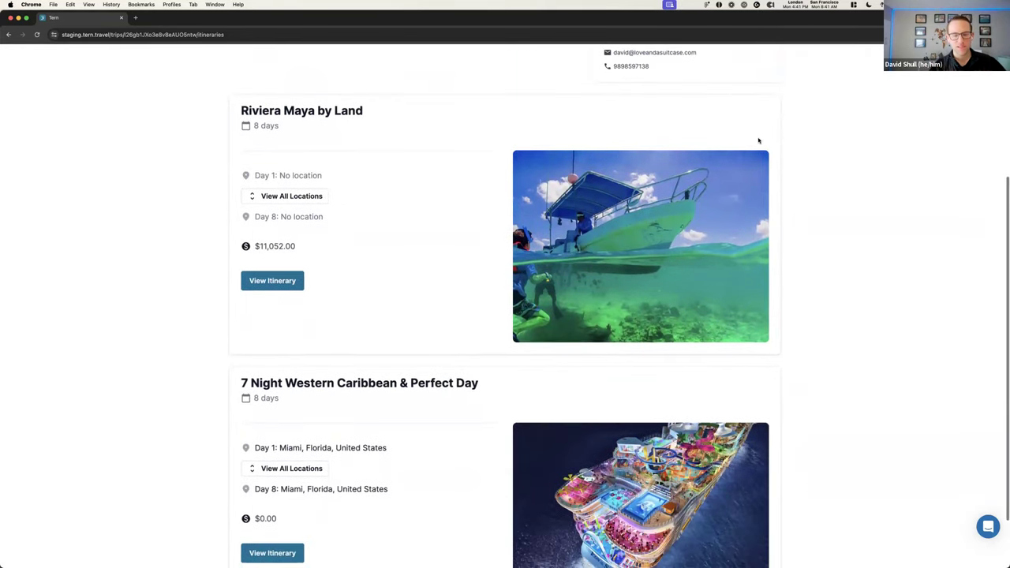
scroll(756, 141, "down", 2)
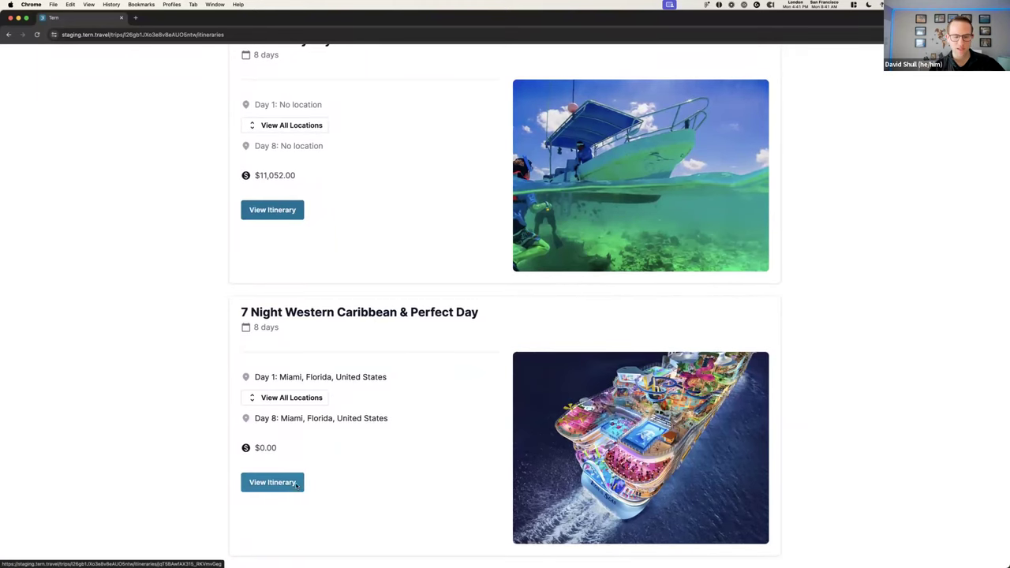
left_click(421, 476)
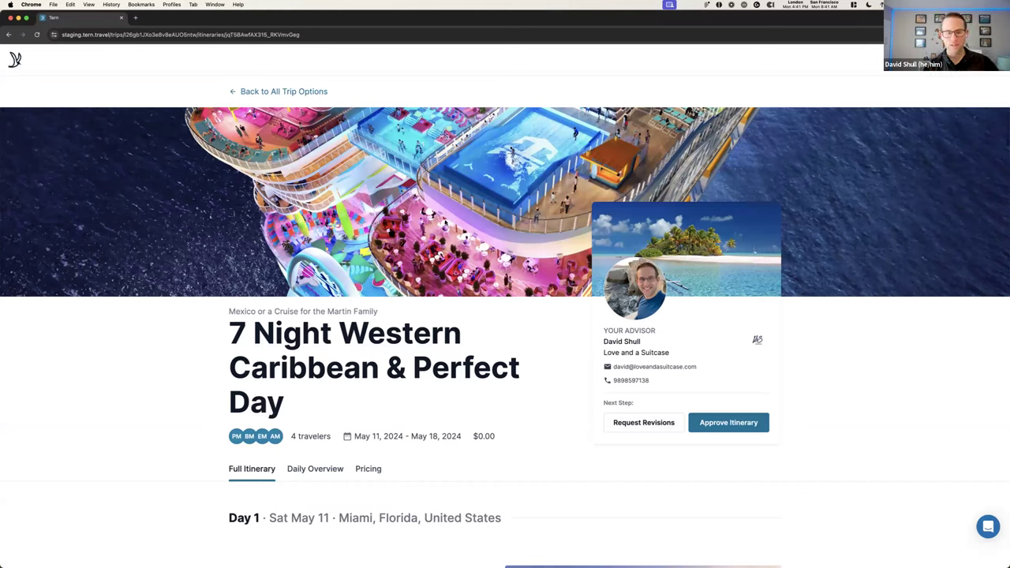
Read the Royal Caribbean cruise line details, then close them
scroll(444, 221, "down", 3)
scroll(428, 277, "down", 5)
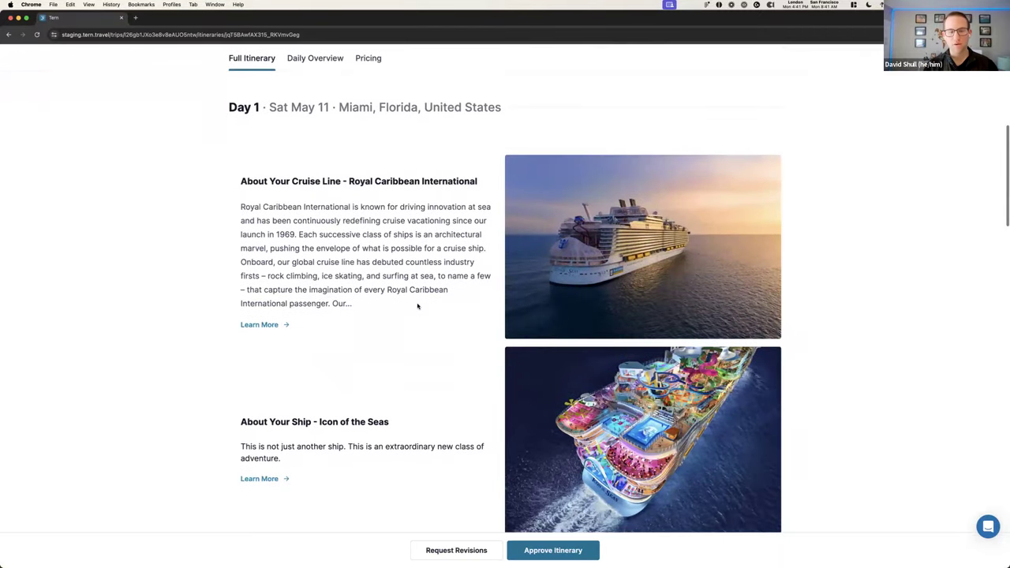
left_click(272, 326)
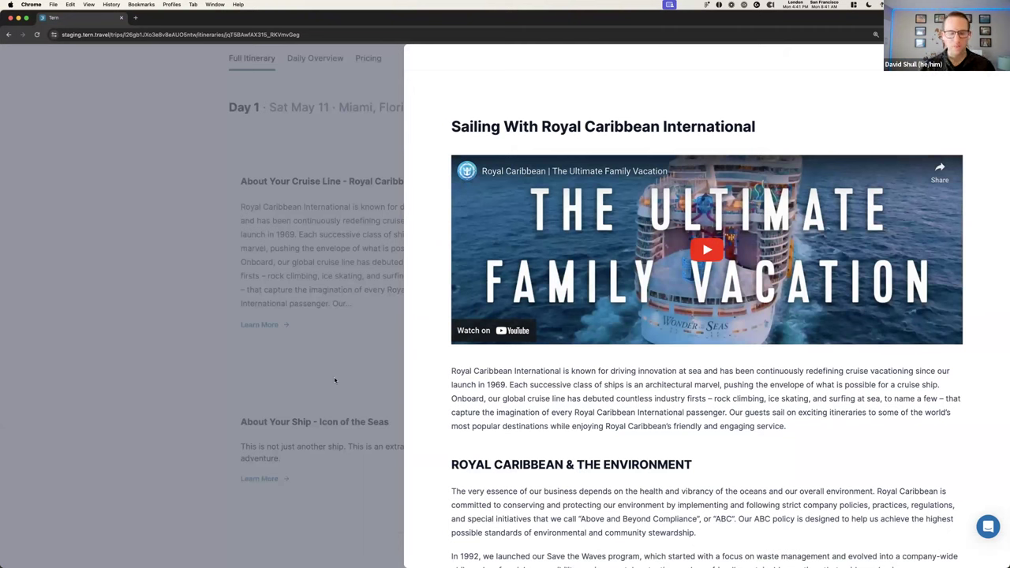
left_click(385, 444)
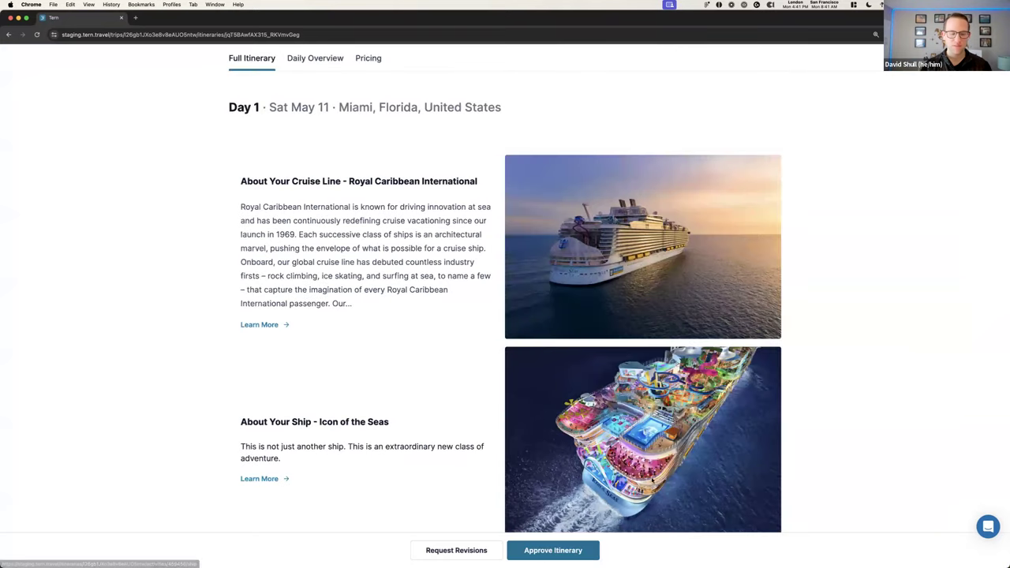
Browse the Icon of the Seas ship details, close the panel, and return to the itinerary top
left_click(261, 478)
scroll(717, 361, "down", 2)
scroll(717, 364, "down", 5)
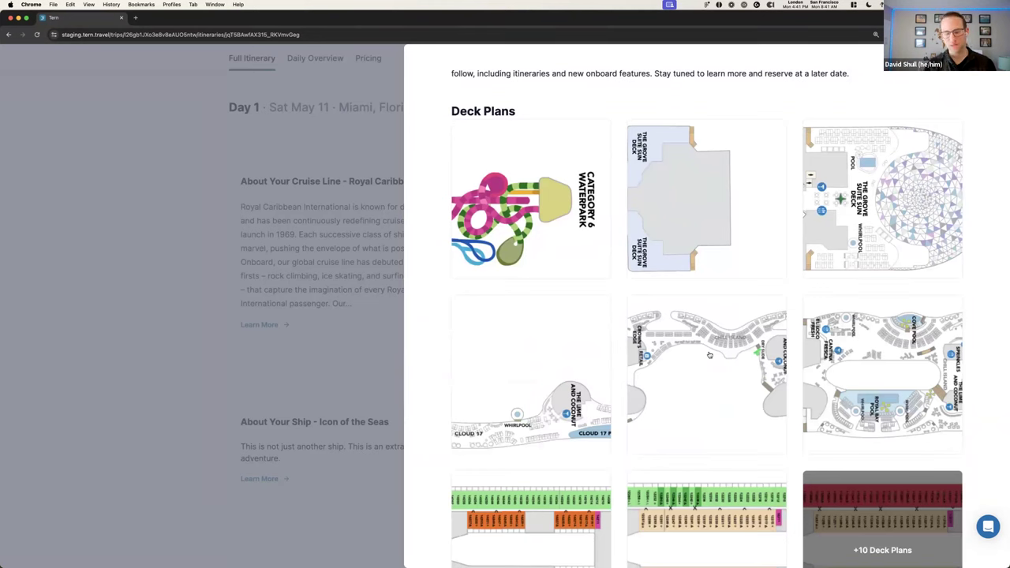
scroll(709, 356, "down", 8)
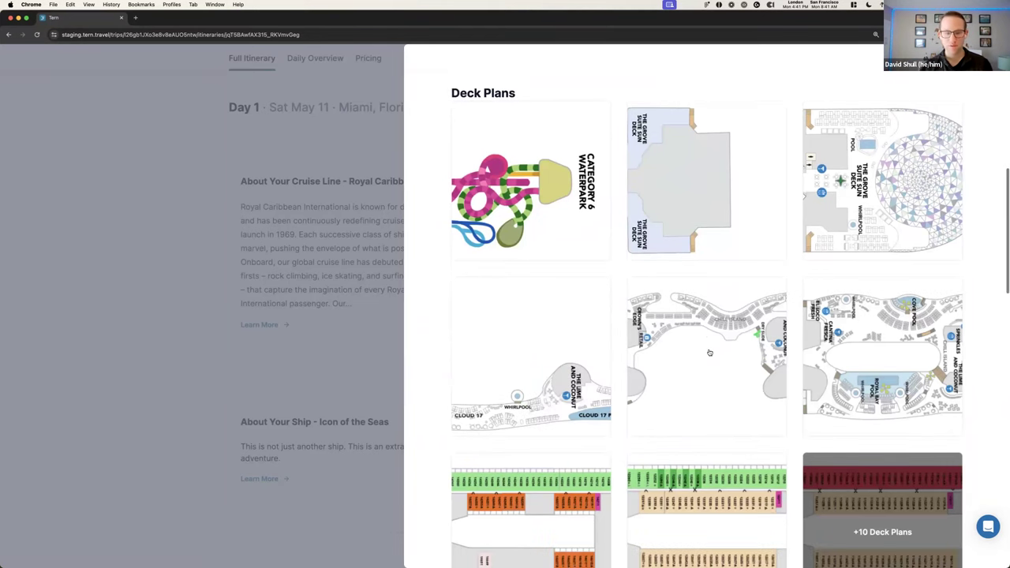
scroll(709, 353, "down", 5)
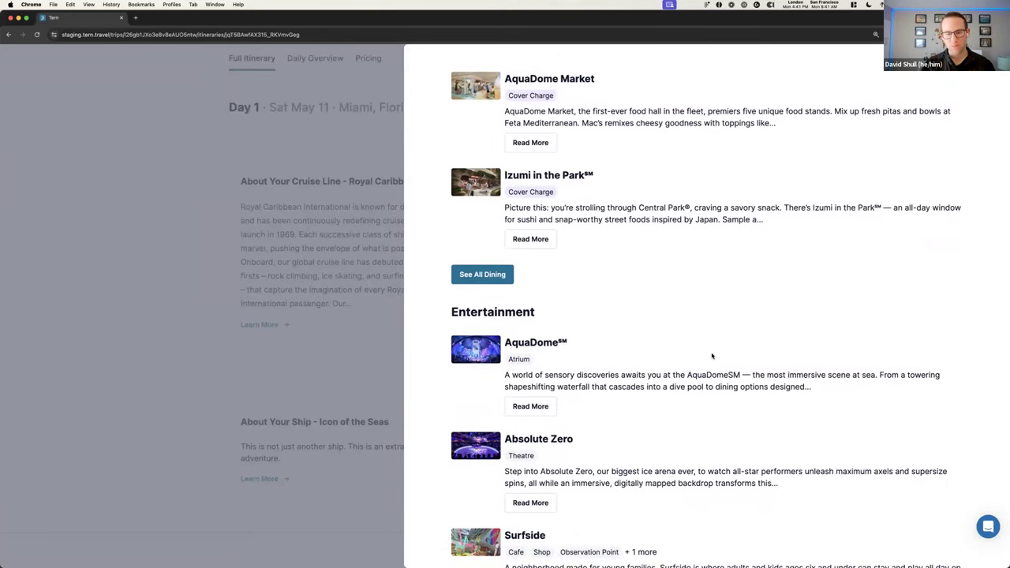
left_click(329, 371)
scroll(330, 369, "down", 5)
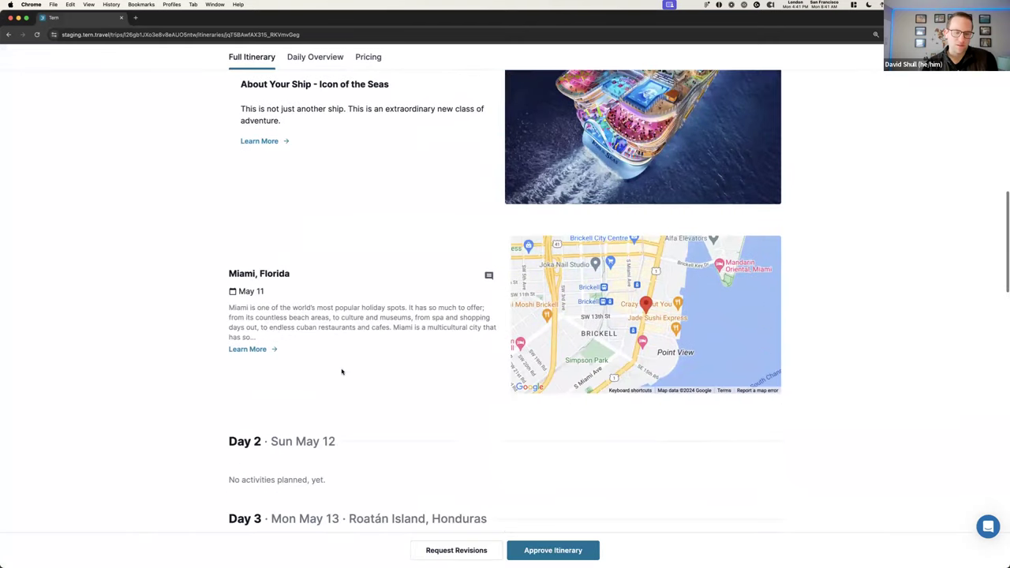
scroll(431, 382, "up", 8)
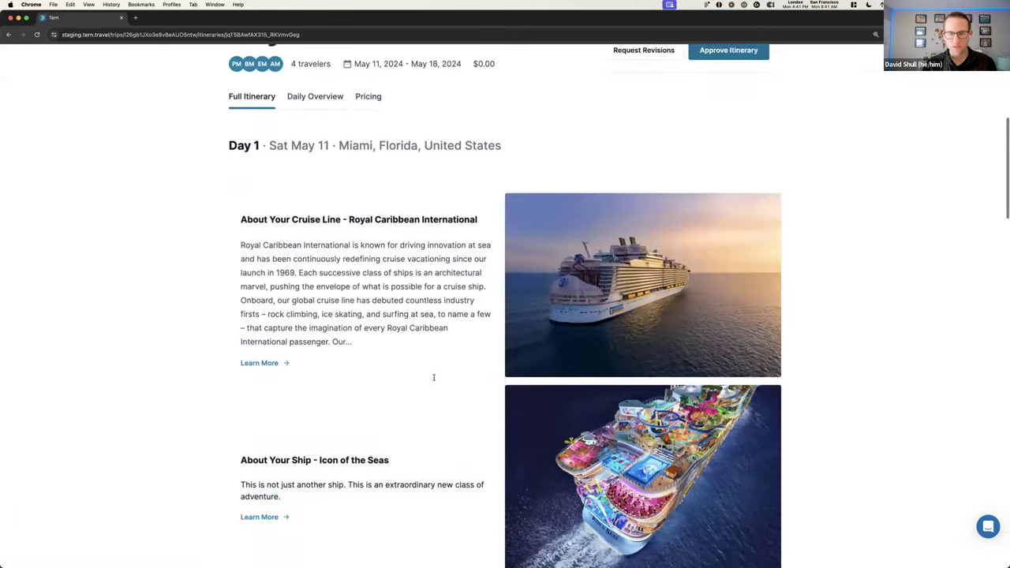
scroll(433, 378, "up", 2)
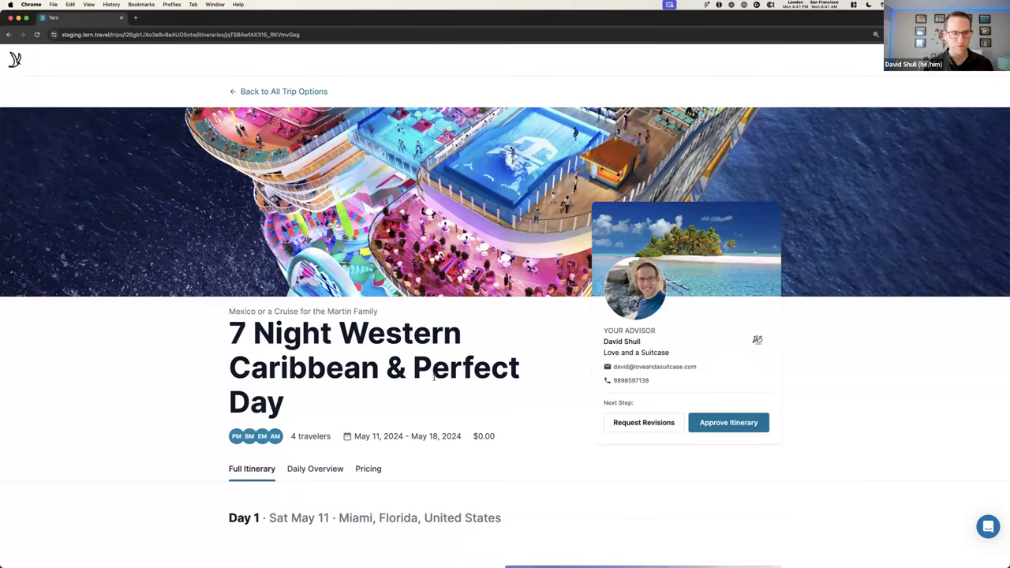
Go back to all trip options and open the Riviera Maya by Land itinerary
left_click(288, 92)
scroll(510, 345, "down", 3)
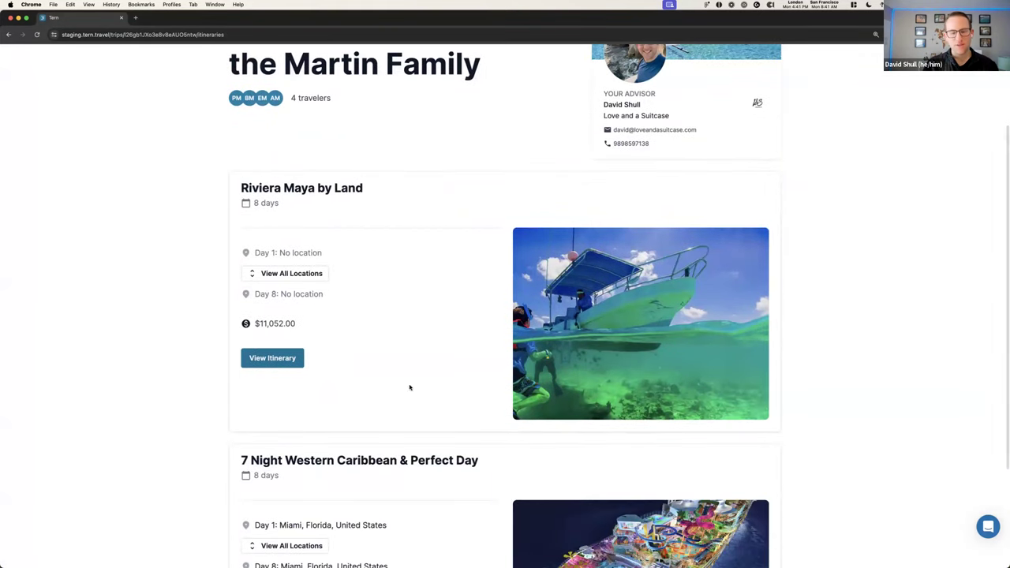
left_click(290, 366)
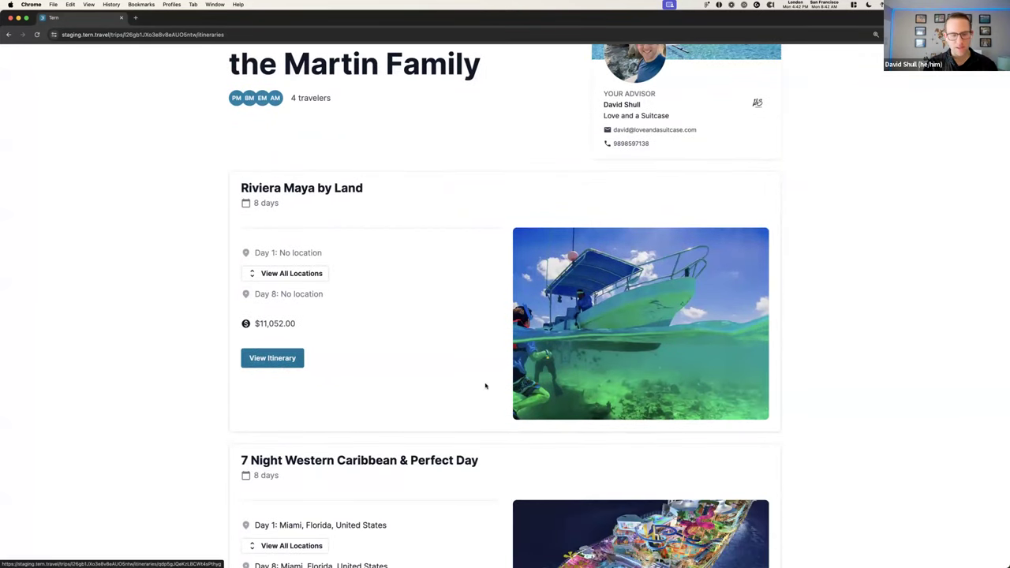
Look through the Hilton Tulum resort details and photos, then close them
scroll(485, 385, "down", 5)
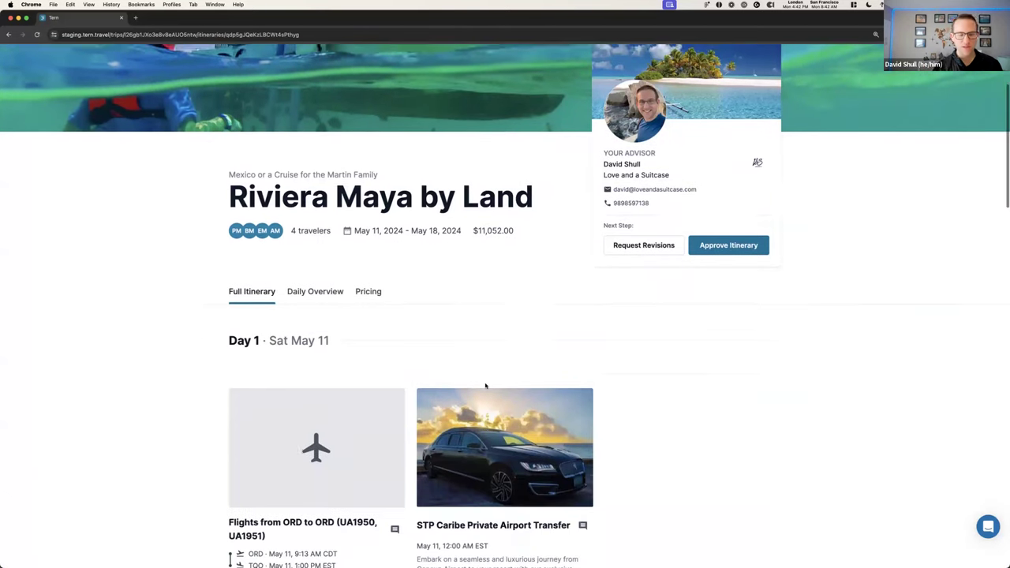
scroll(484, 384, "down", 2)
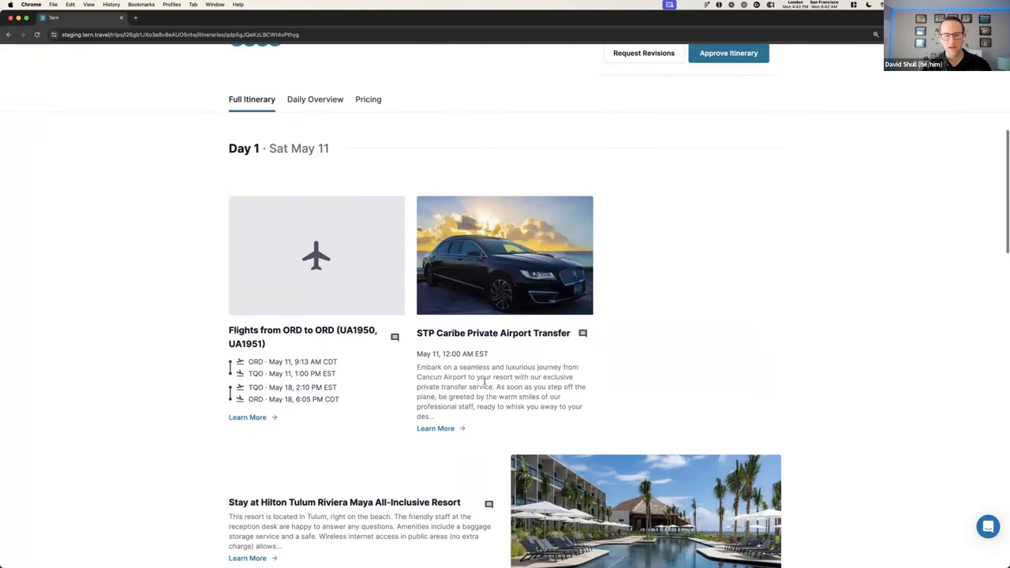
scroll(434, 379, "down", 4)
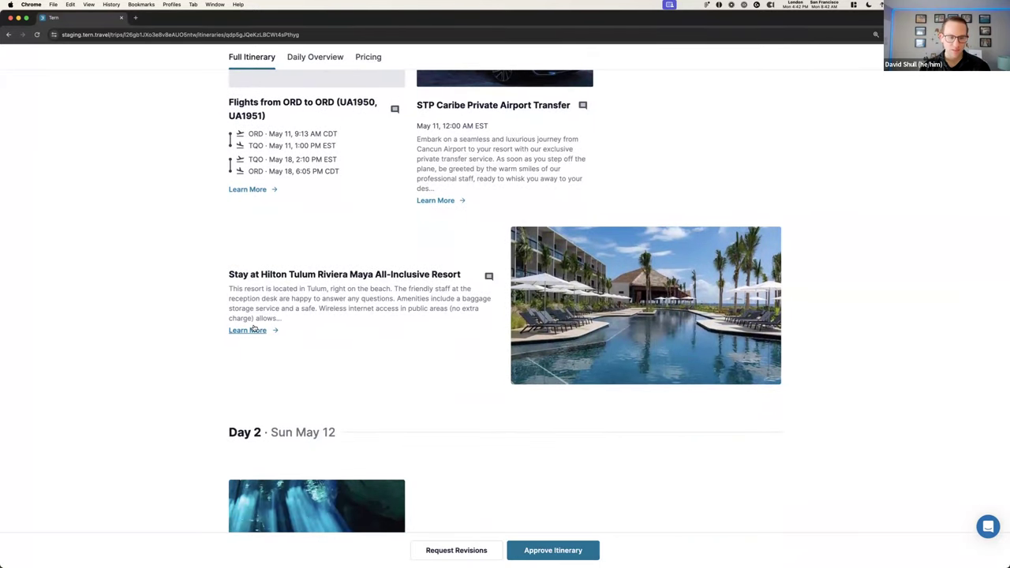
left_click(262, 330)
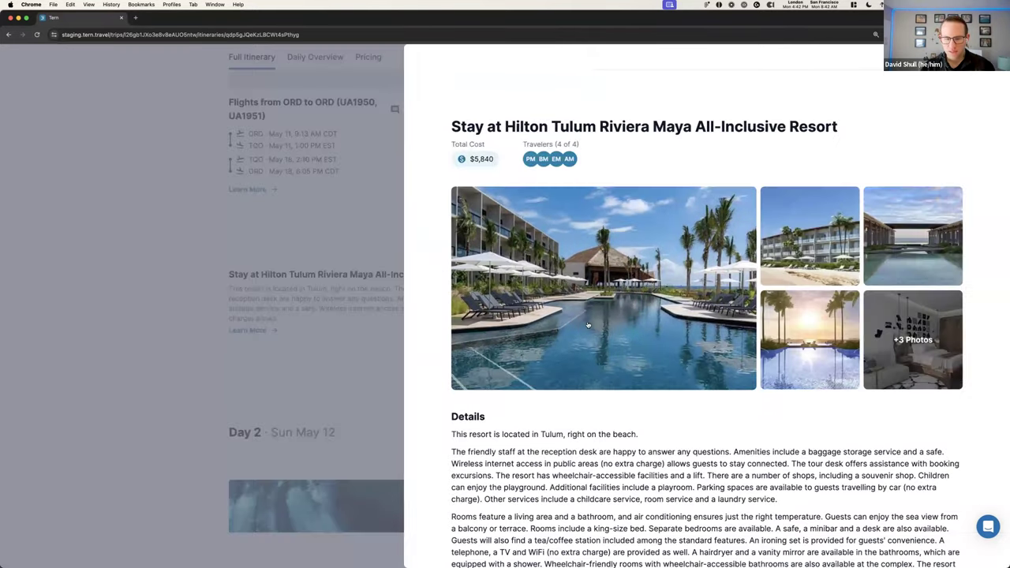
left_click(902, 329)
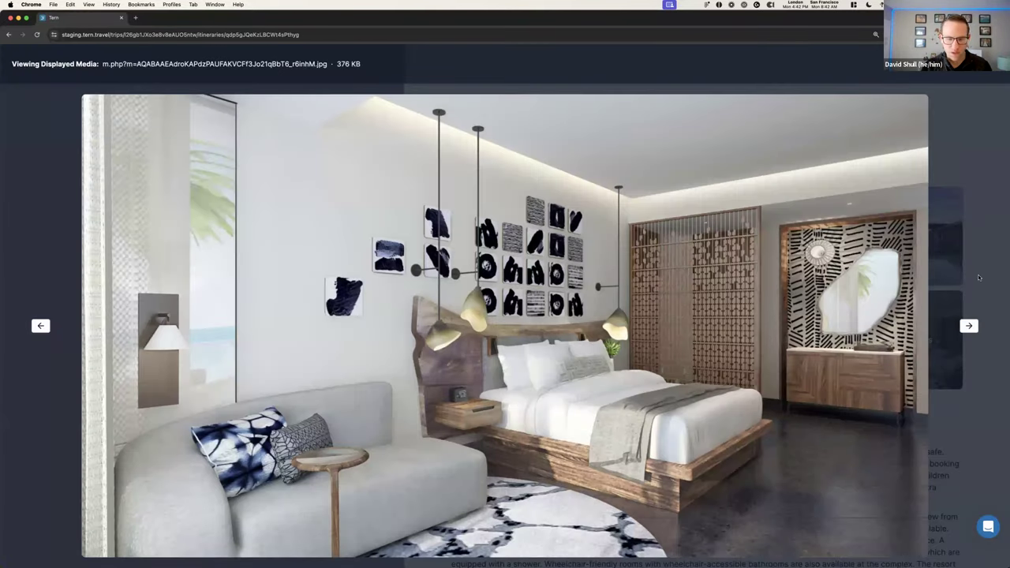
key("Escape")
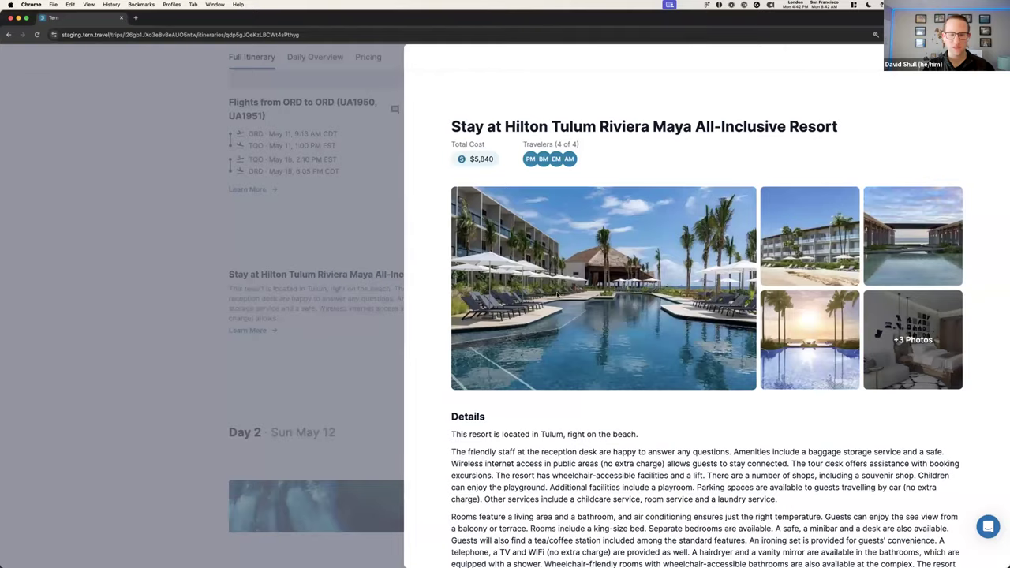
scroll(454, 322, "down", 5)
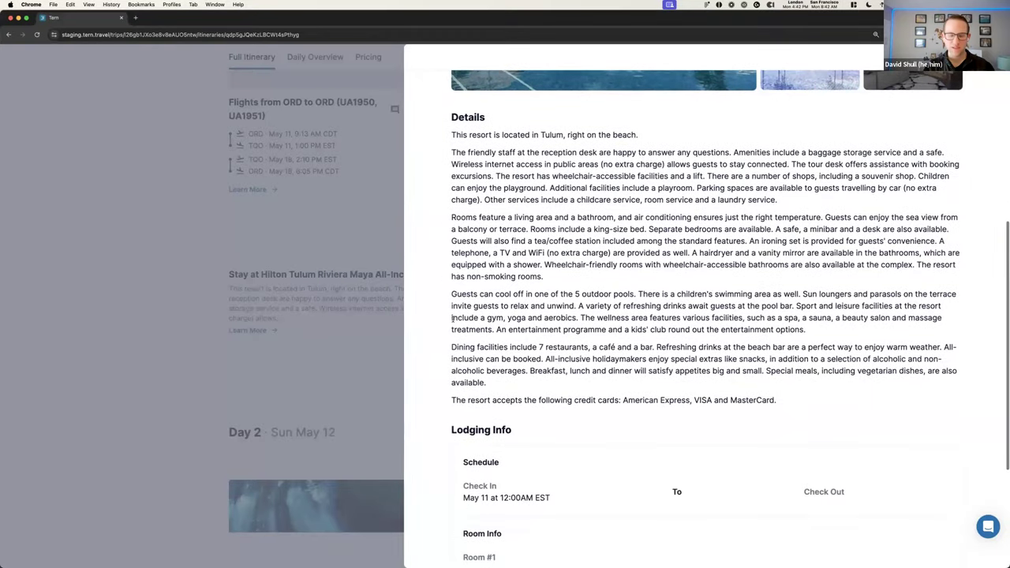
key("Escape")
scroll(454, 322, "down", 5)
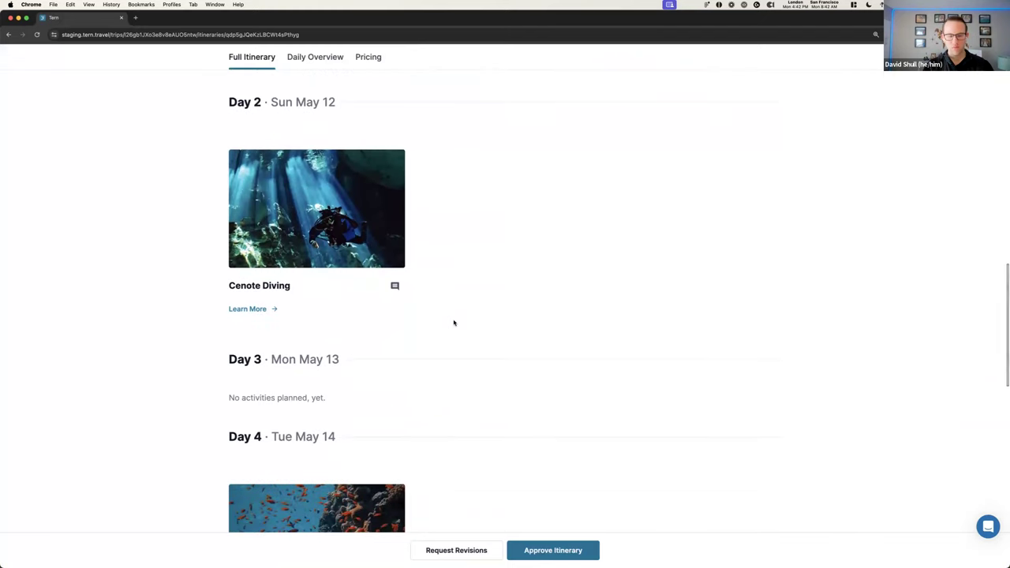
scroll(452, 322, "up", 4)
scroll(453, 322, "up", 10)
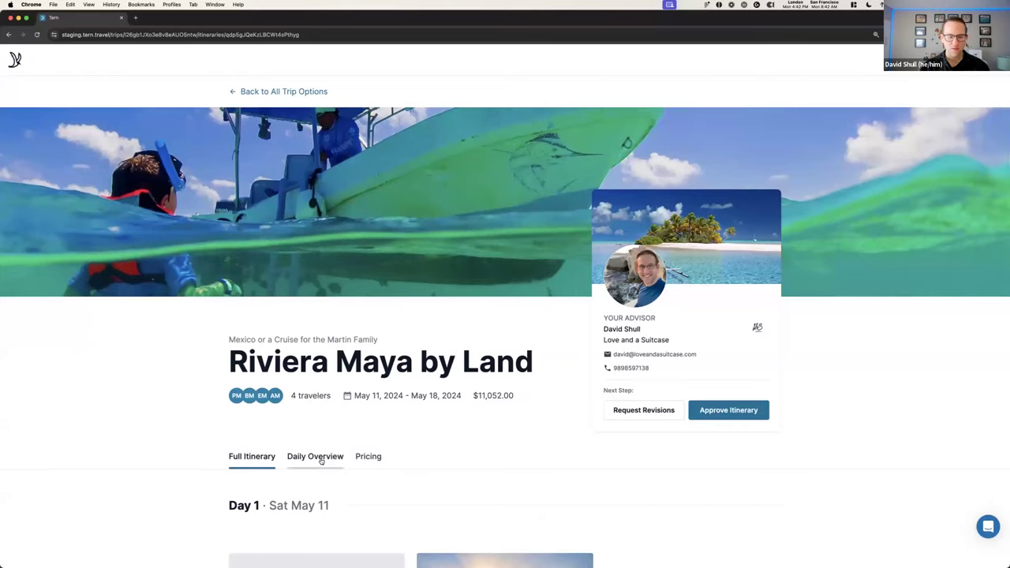
Show the Riviera Maya by Land pricing: flights $3,004.00, Hilton $5,840.00, total $11,052.00
left_click(322, 462)
scroll(332, 454, "down", 4)
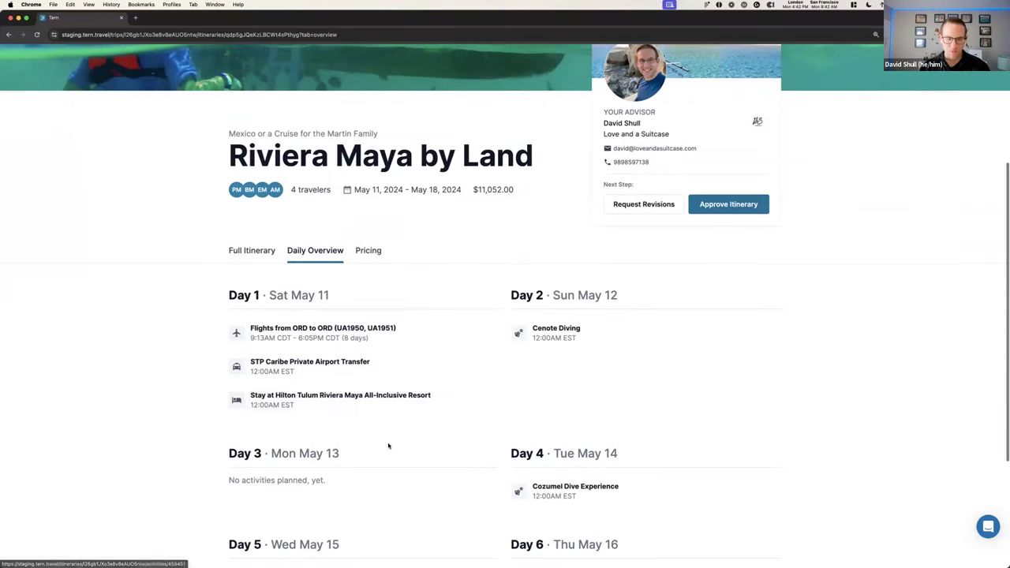
left_click(374, 258)
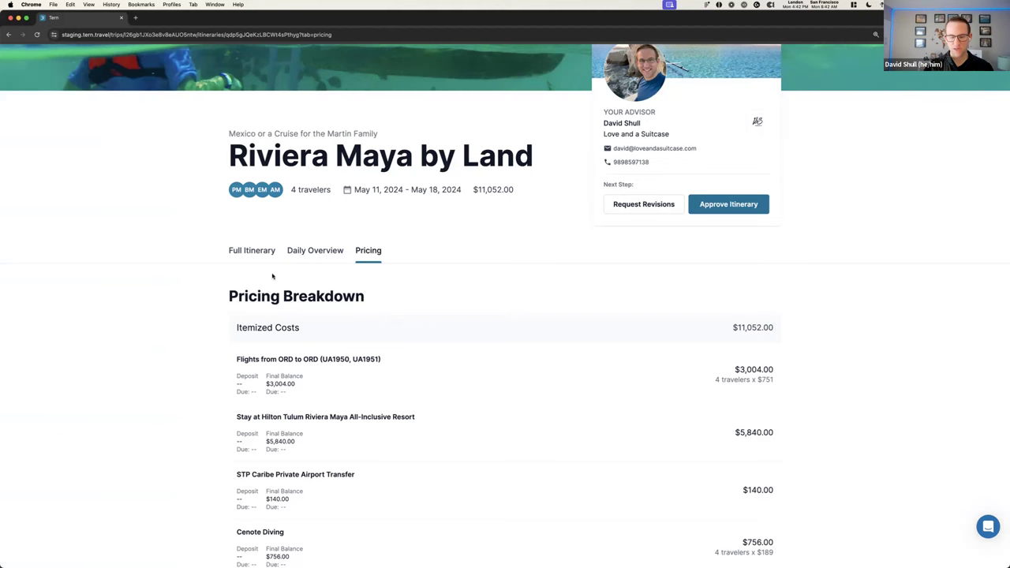
scroll(272, 276, "up", 3)
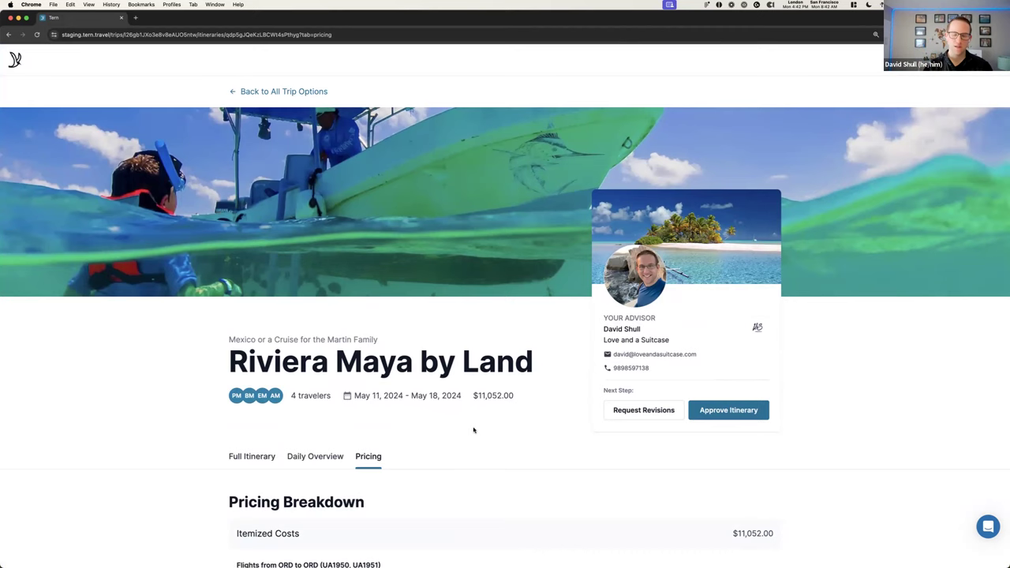
Approve the Riviera Maya by Land itinerary through the Approve Proposed Itinerary dialog
left_click(750, 415)
left_click(566, 358)
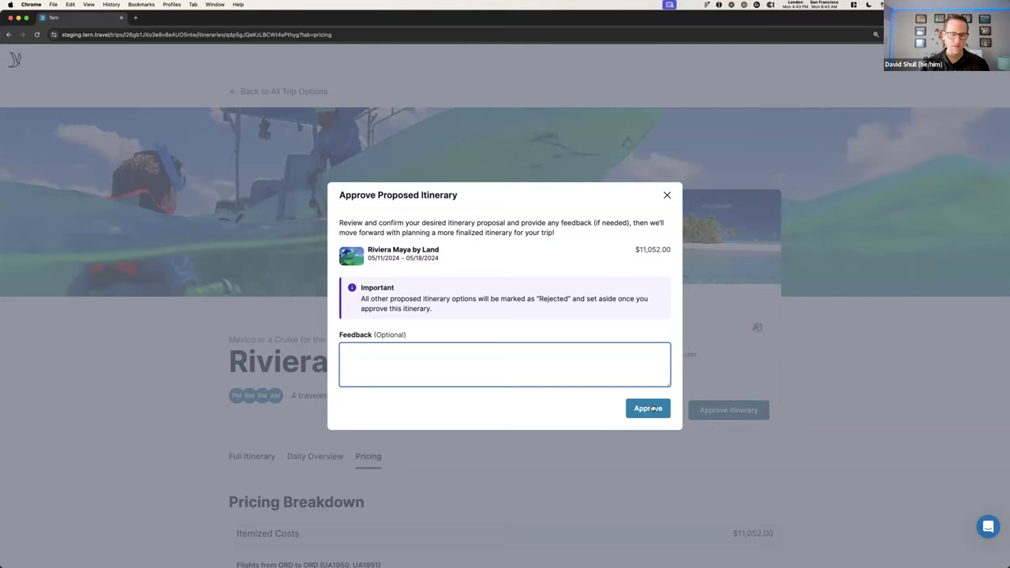
left_click(653, 408)
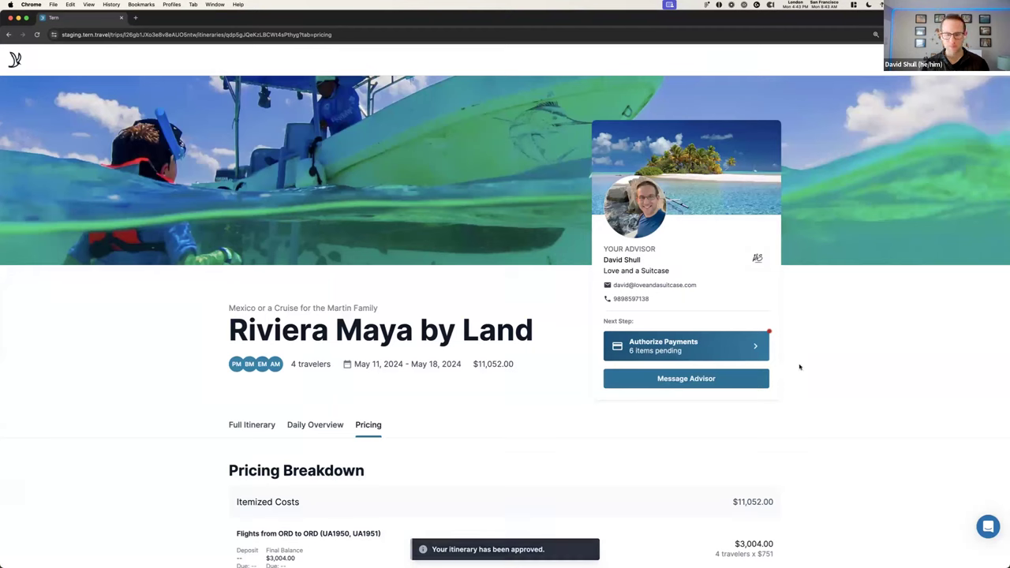
Open the Authorize Payment page, which lists six items totalling $5,212.00, and check the Guarantee info
left_click(724, 350)
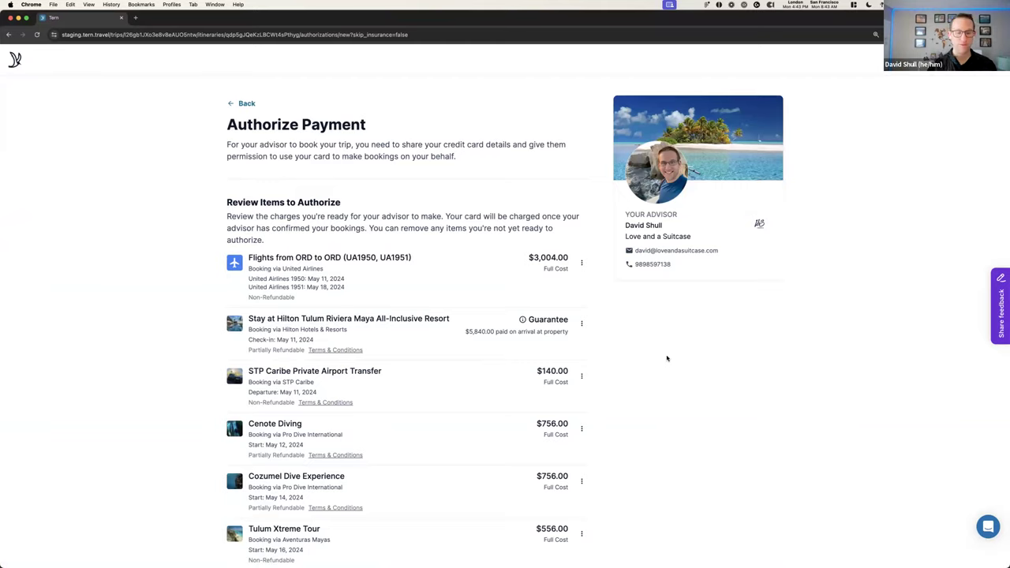
scroll(666, 359, "down", 2)
mouse_move(528, 233)
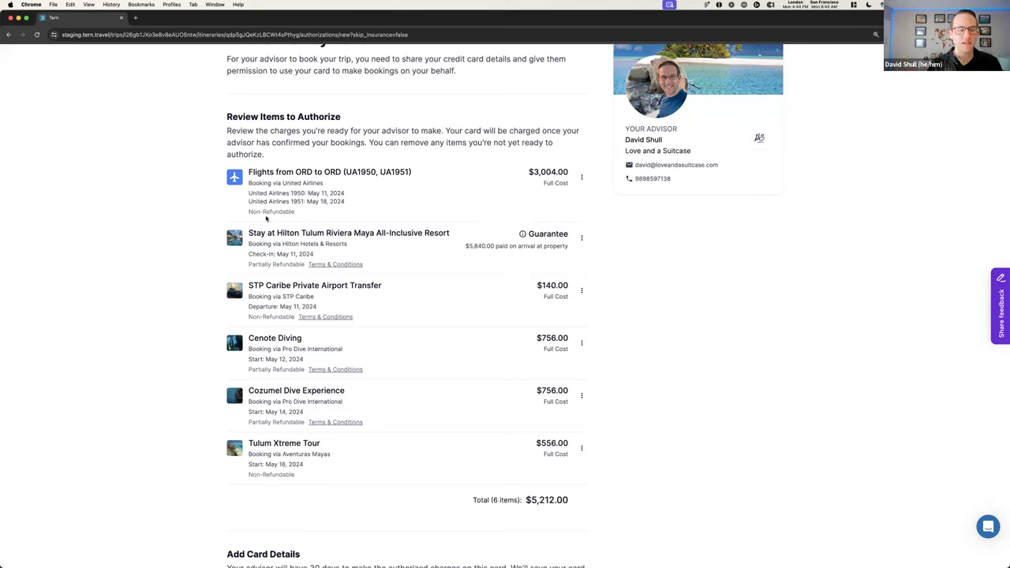
Review the Non-Refundable items down to the saved card and authorization agreement sections
left_click_drag(251, 212, 317, 219)
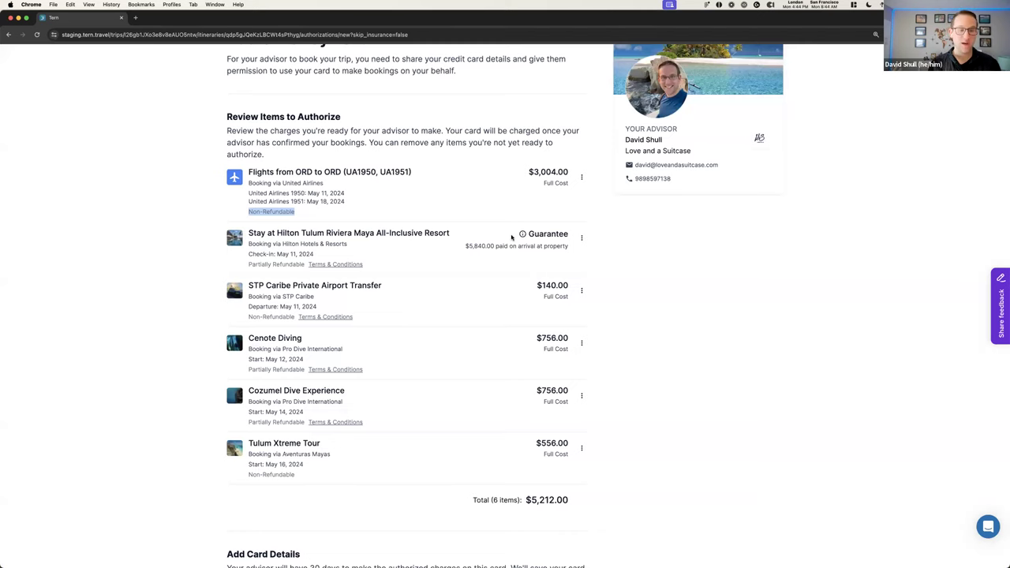
left_click(360, 209)
scroll(362, 207, "down", 2)
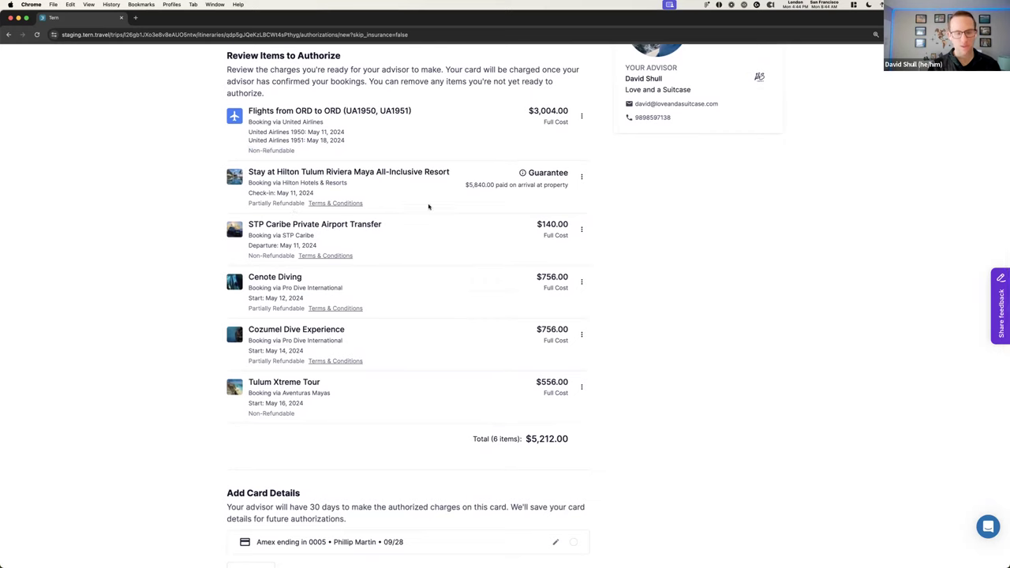
scroll(417, 264, "down", 3)
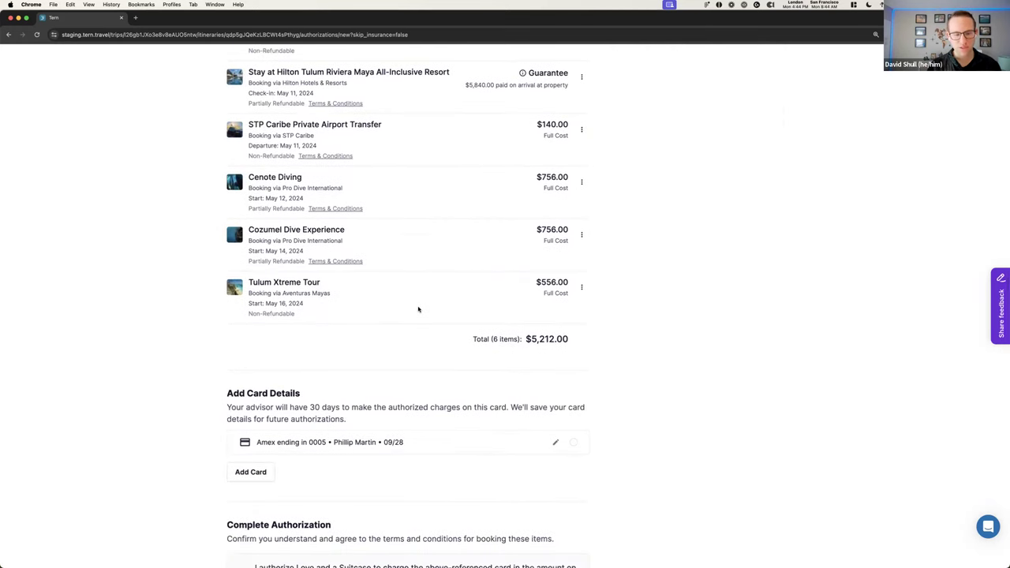
scroll(418, 309, "down", 3)
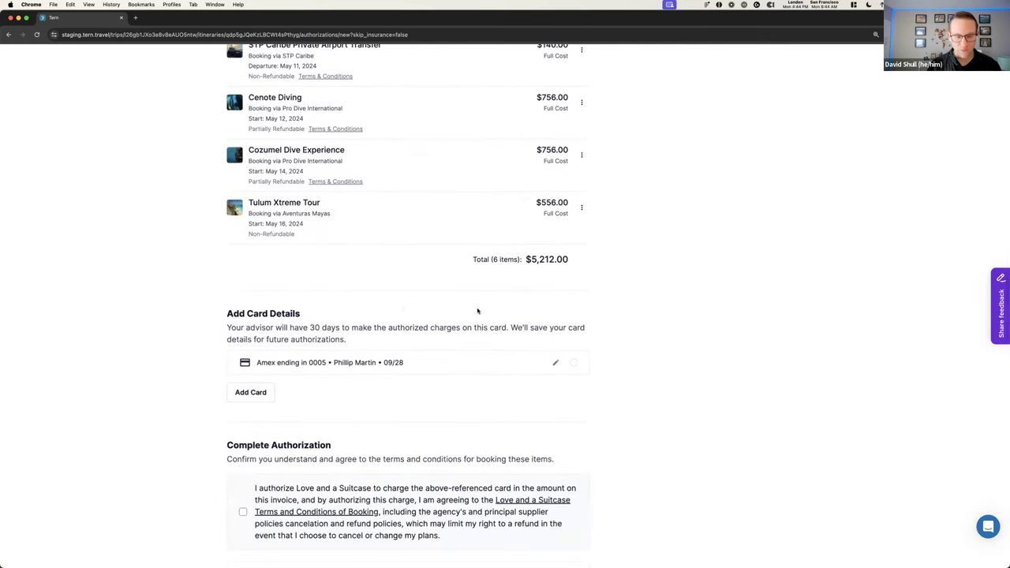
scroll(478, 307, "down", 4)
Accept the booking terms, e-sign with the signer's full name, and select the saved Amex card
left_click(420, 376)
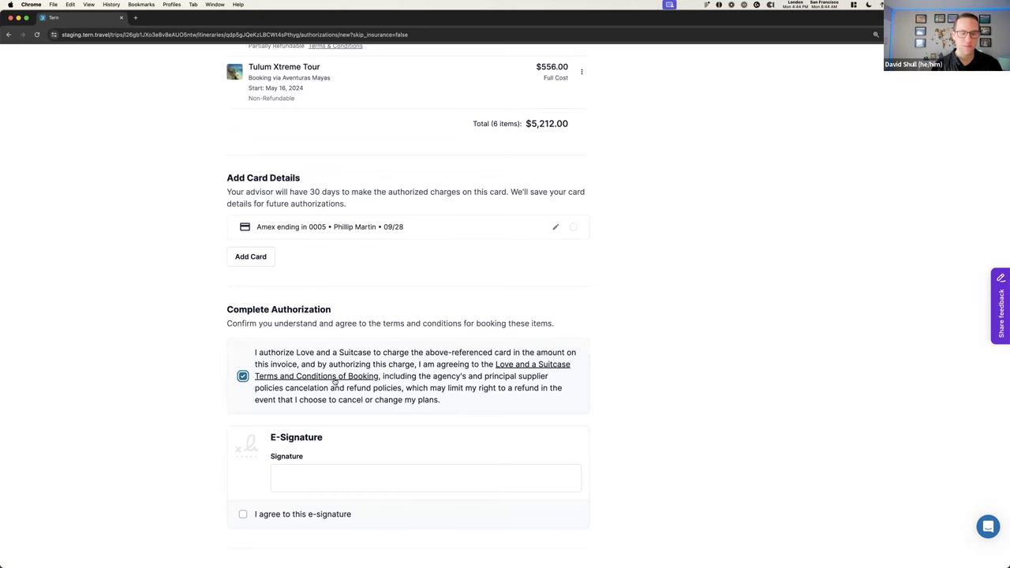
scroll(435, 405, "down", 1)
left_click(383, 433)
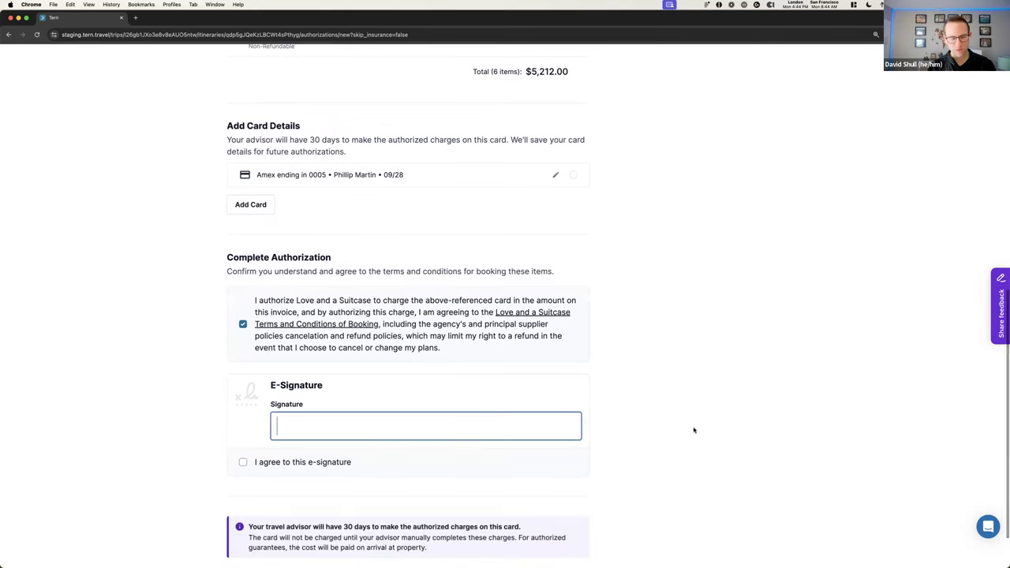
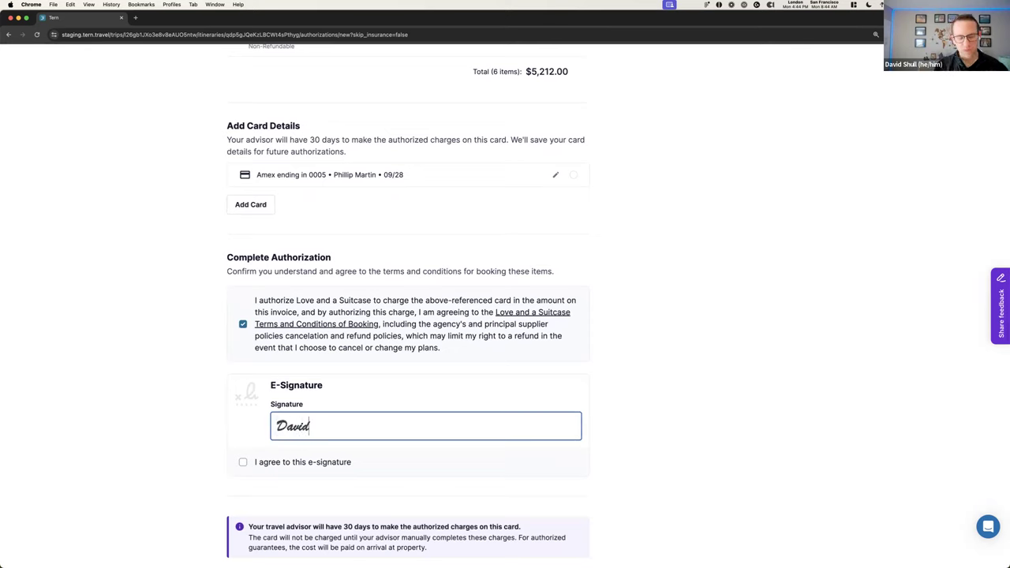
left_click(242, 462)
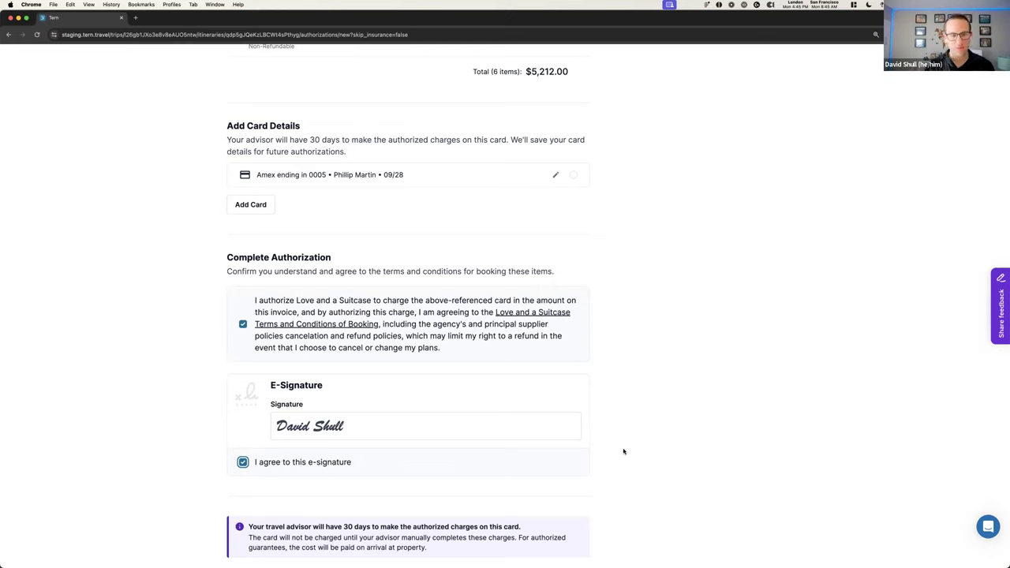
left_click(574, 175)
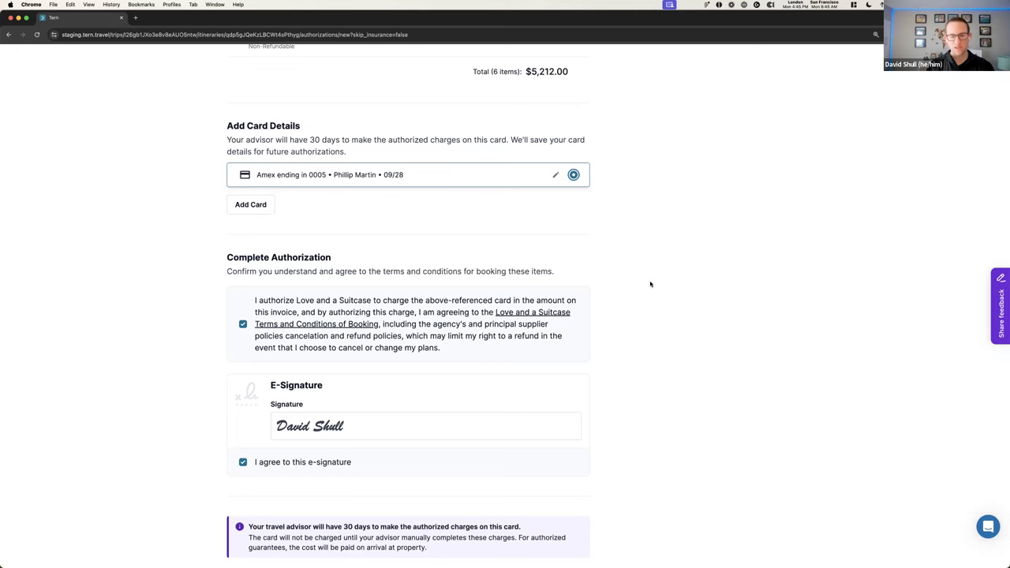
Dismiss the new card form without saving and submit the authorization using the saved card
scroll(650, 285, "up", 10)
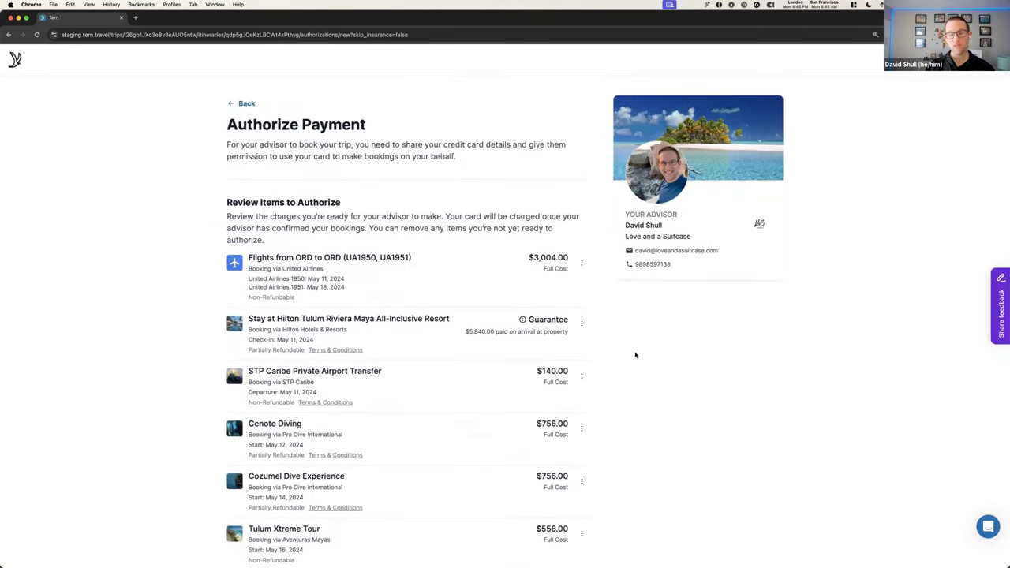
scroll(634, 356, "down", 5)
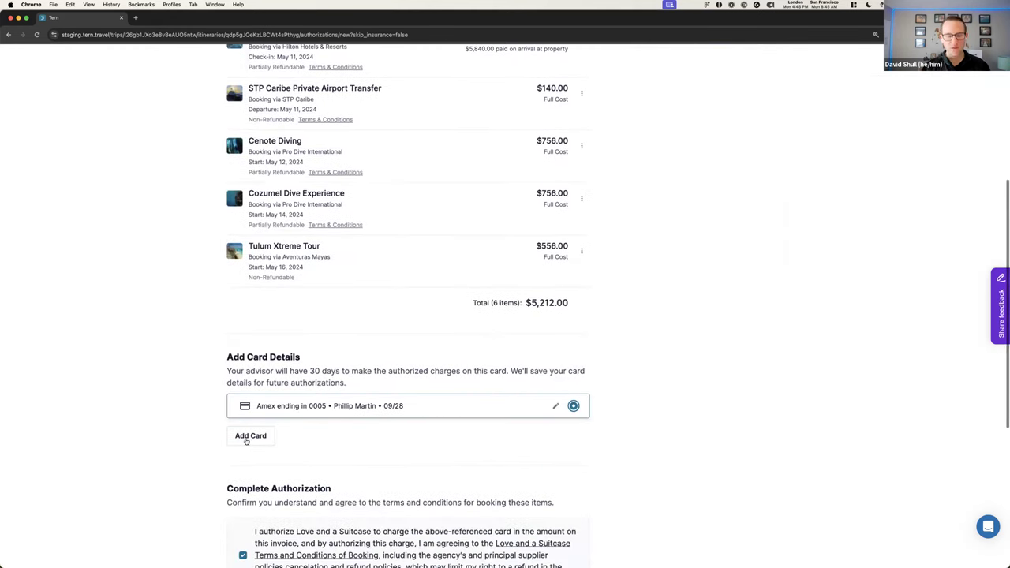
left_click(427, 461)
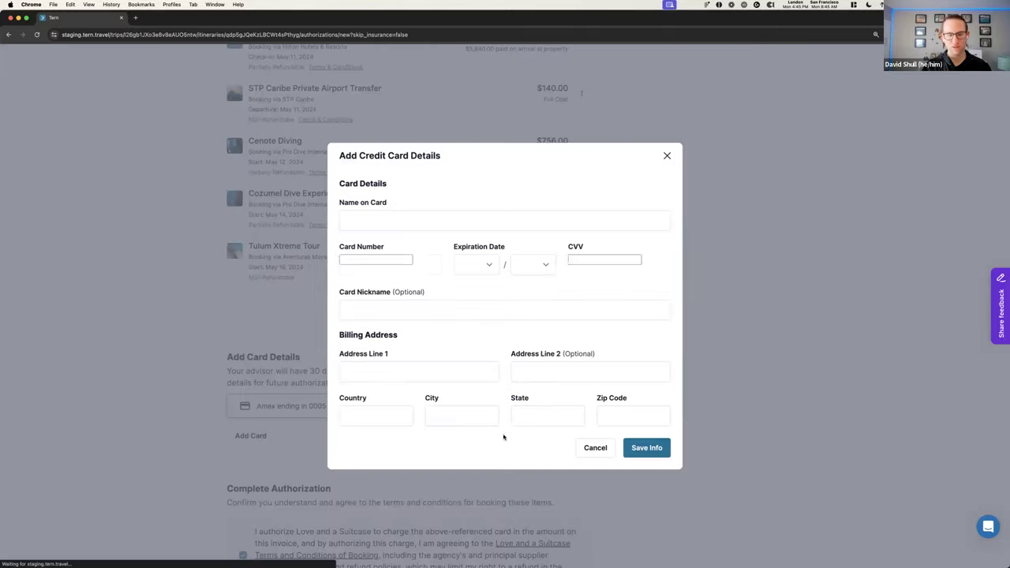
left_click(668, 157)
scroll(590, 360, "down", 5)
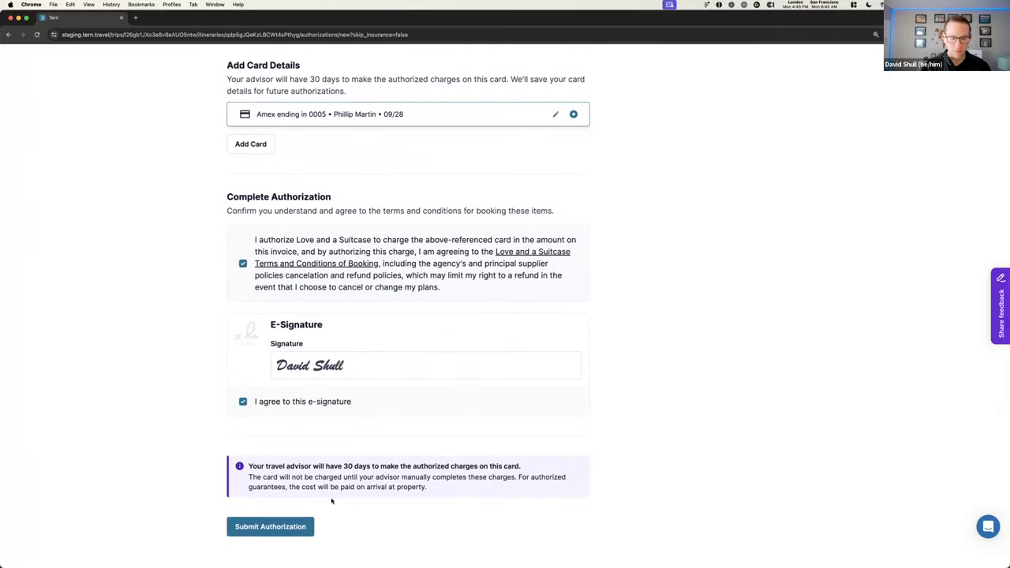
left_click(268, 526)
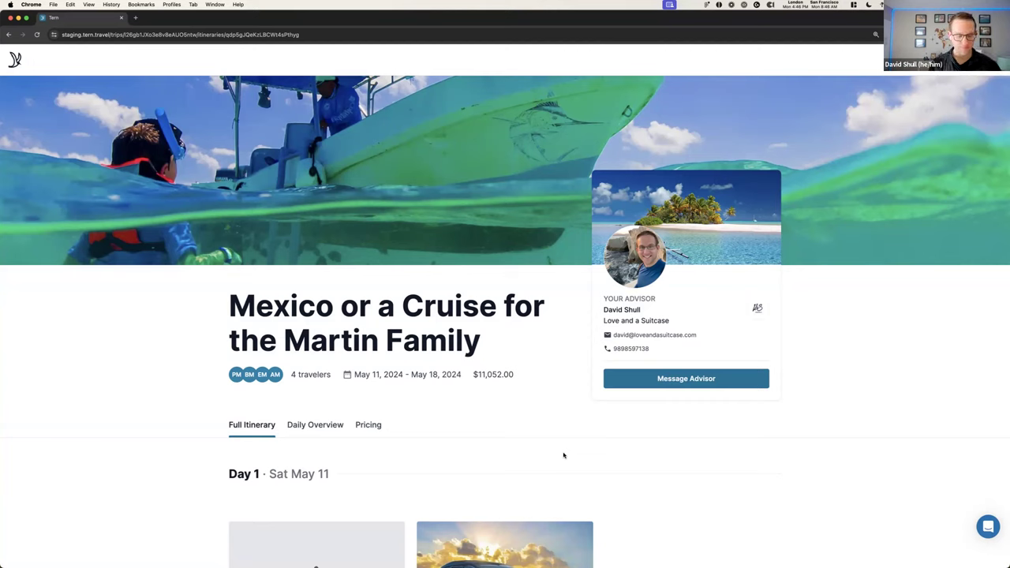
Return to the itinerary editor window and view the six authorized, unpaid bookings under Authorization
key("ctrl+Up")
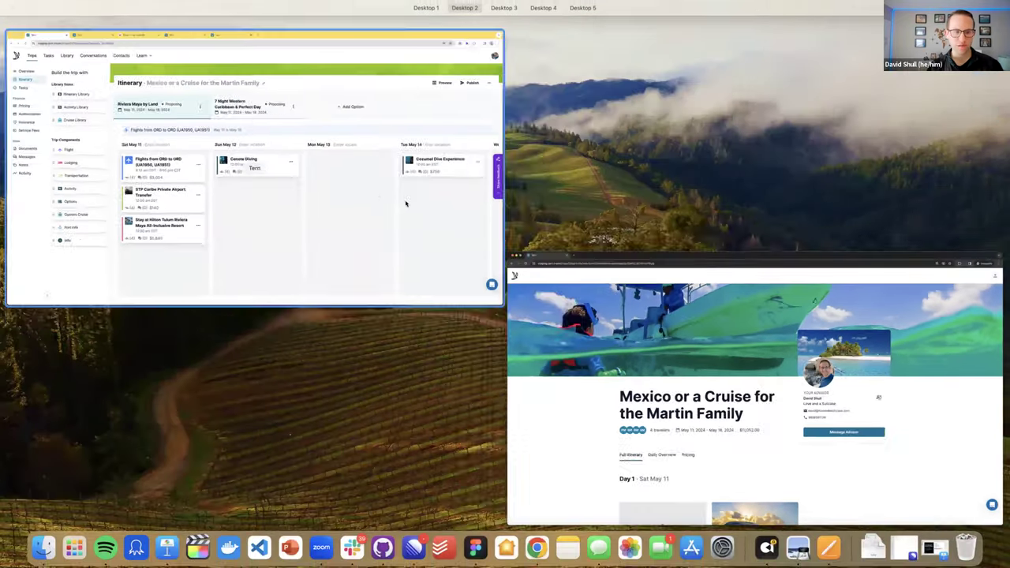
left_click(409, 206)
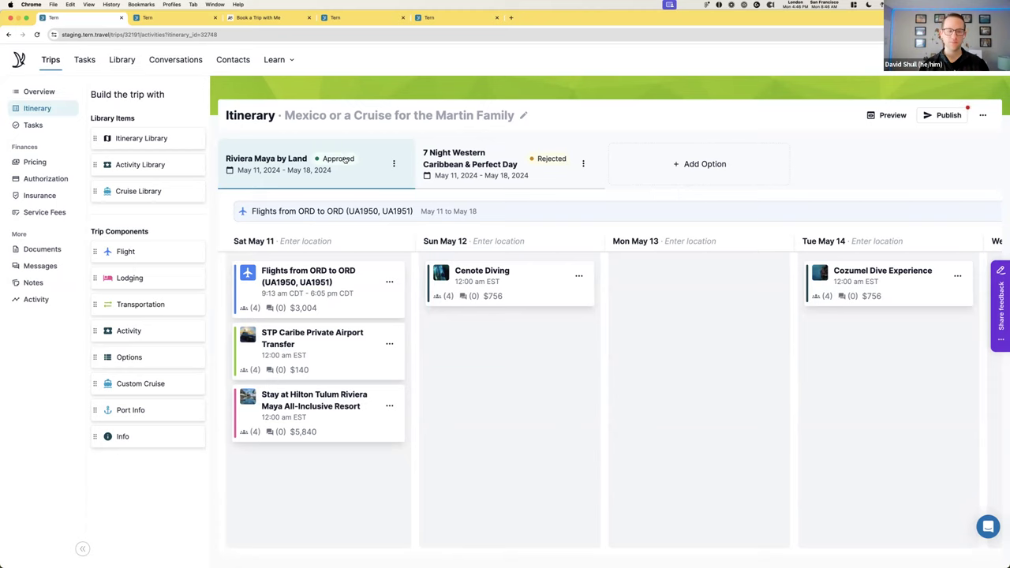
left_click(45, 182)
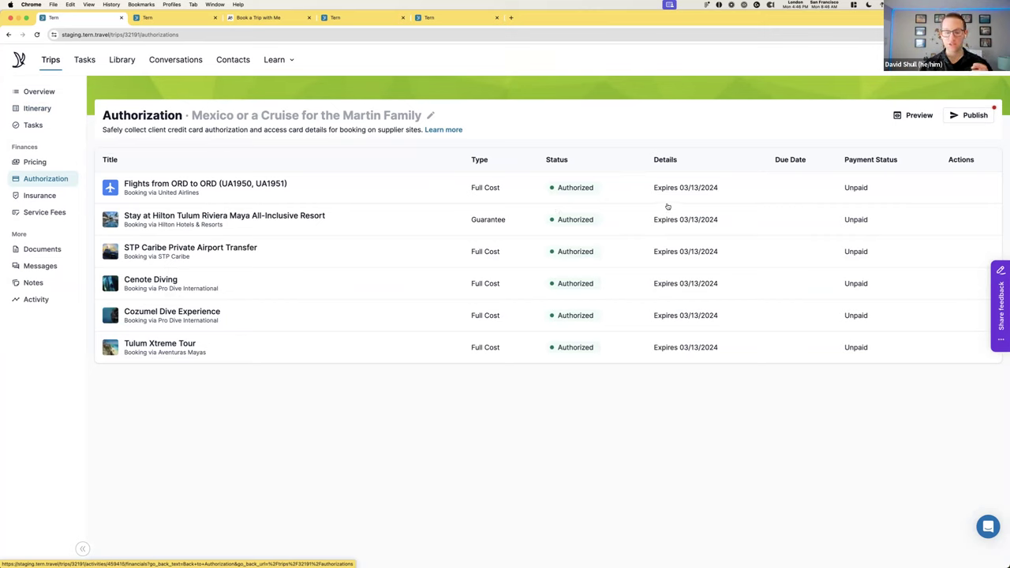
Check the authorized card details for the Hilton Tulum stay and mark its guarantee as Paid
left_click(427, 230)
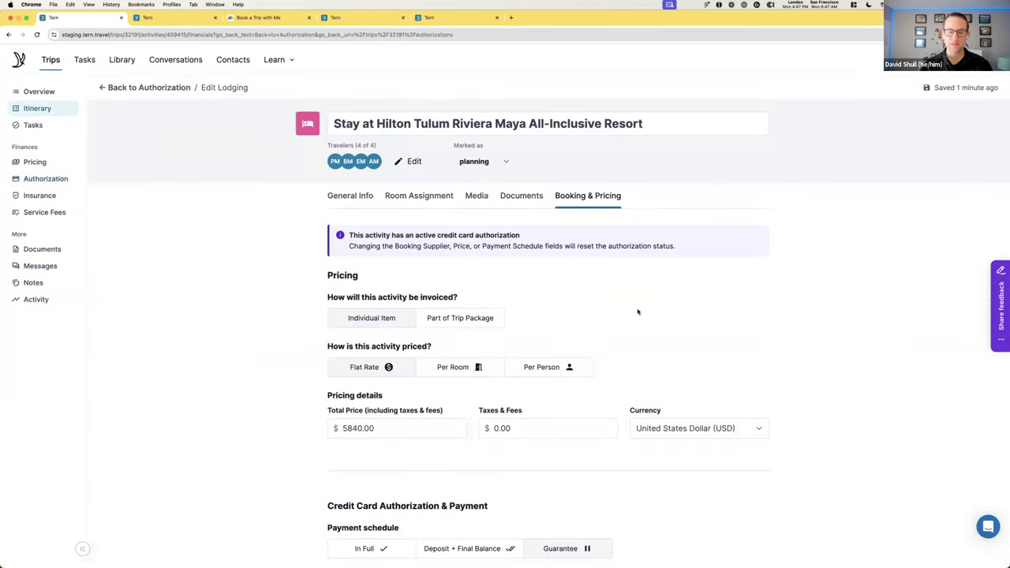
scroll(639, 312, "down", 4)
scroll(637, 310, "down", 1)
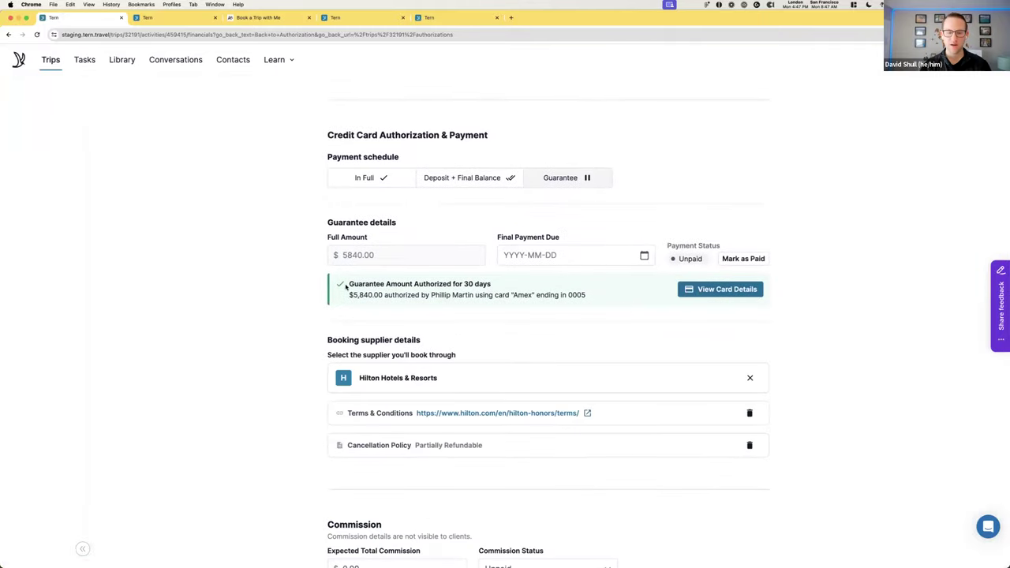
left_click_drag(346, 284, 510, 293)
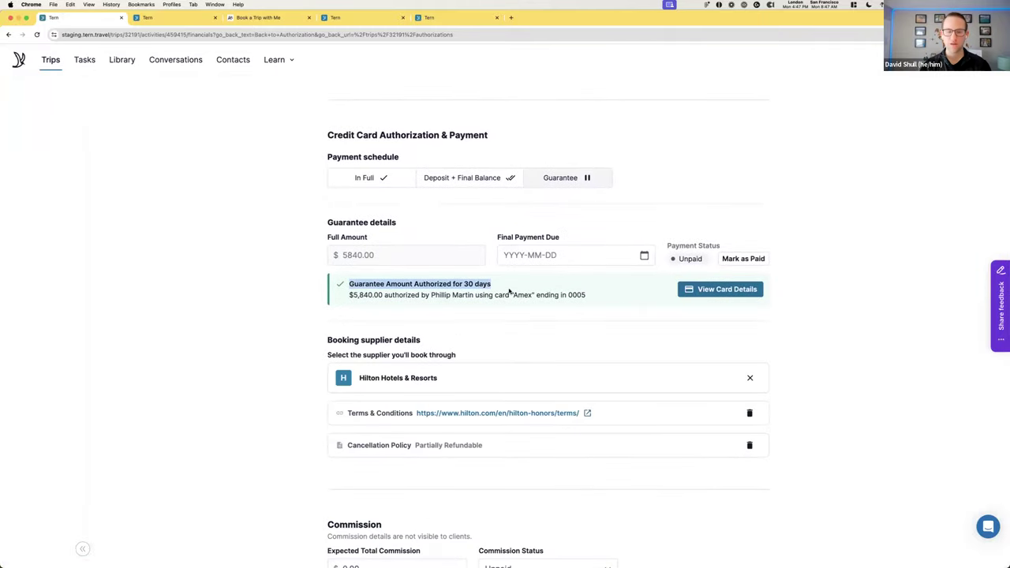
left_click(737, 294)
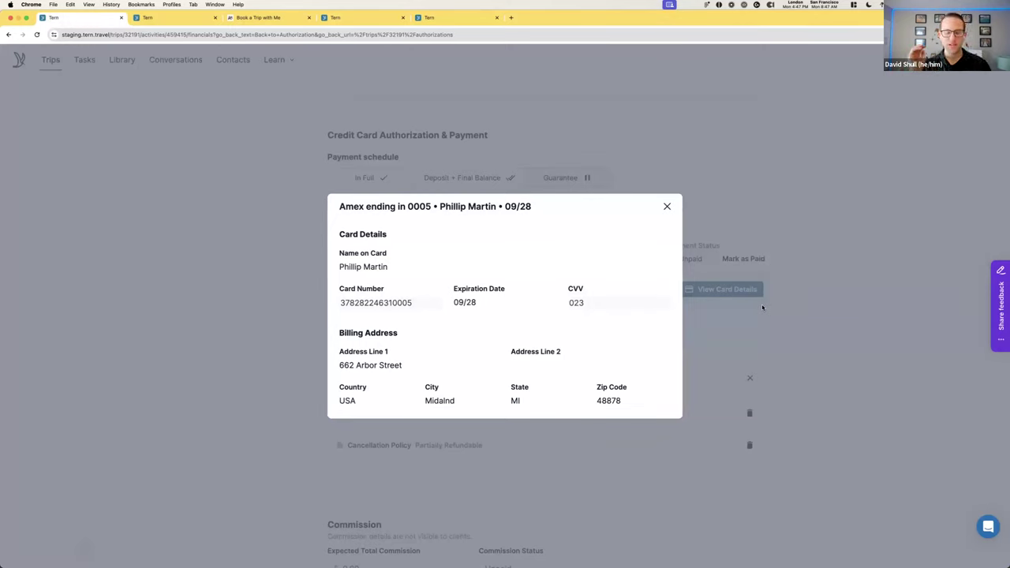
left_click(668, 206)
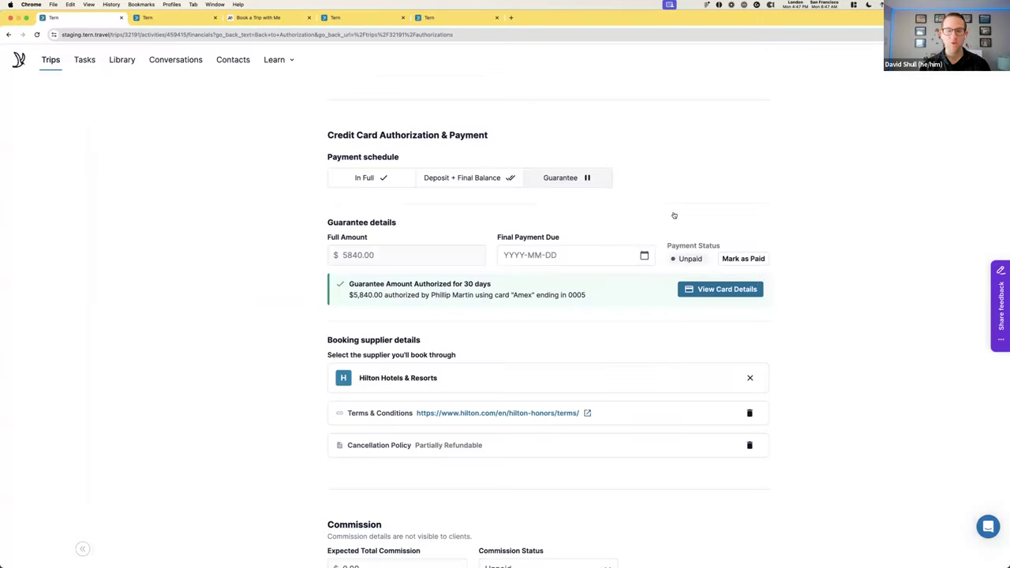
left_click(749, 260)
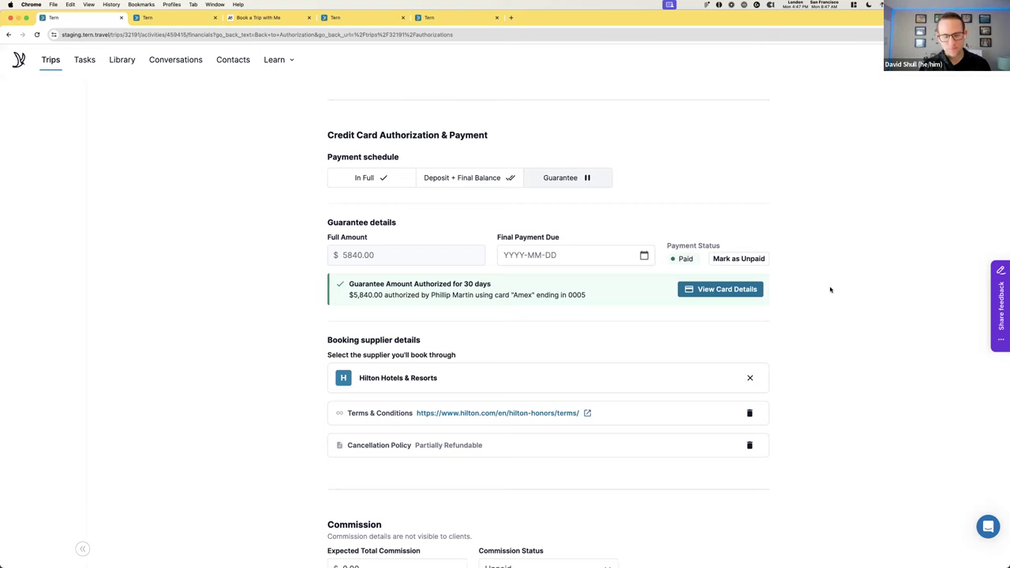
Go back to Authorization and open the Pricing overview showing $5,212.00 unpaid
scroll(830, 290, "down", 3)
scroll(830, 289, "up", 5)
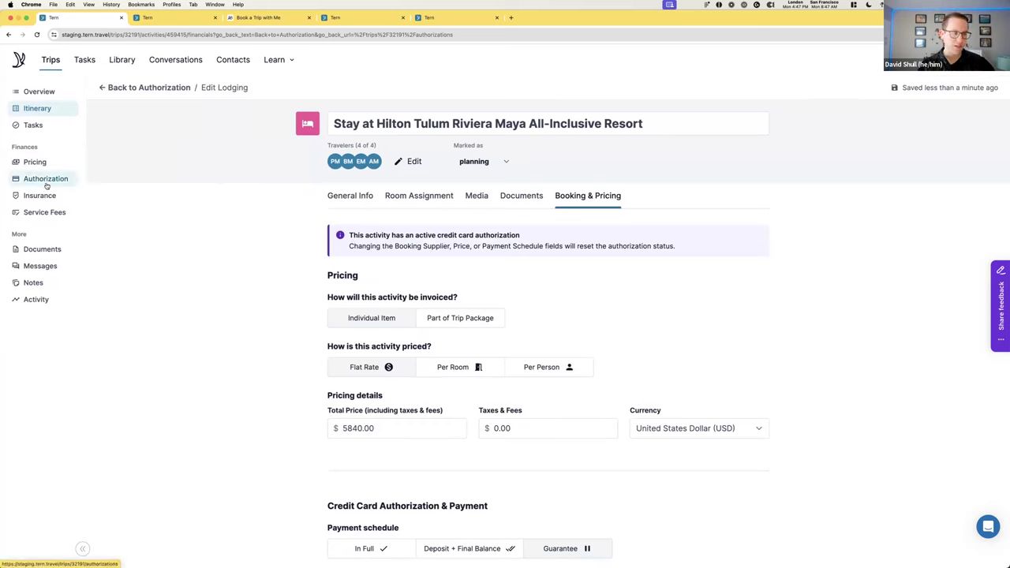
left_click(45, 179)
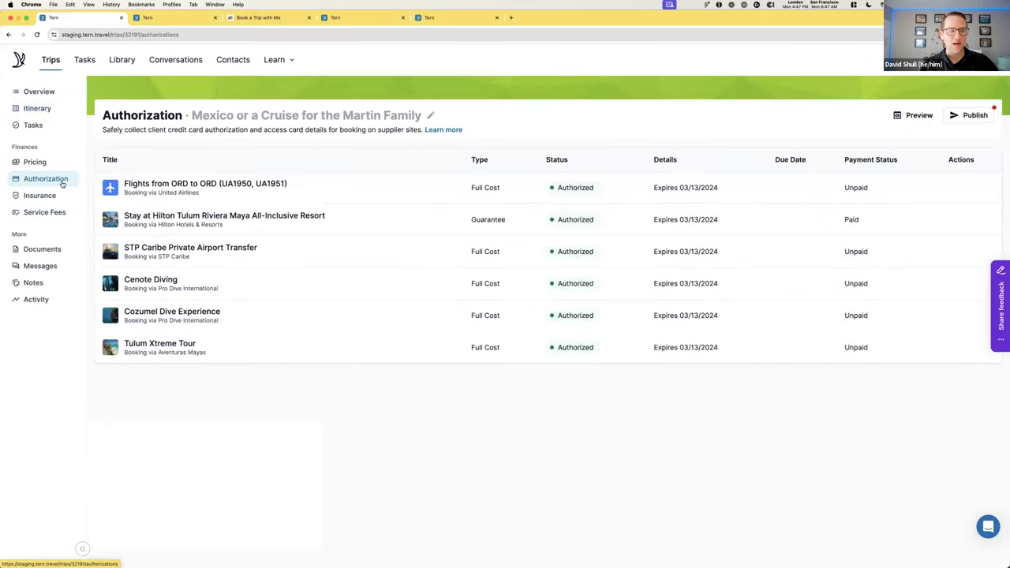
left_click(49, 164)
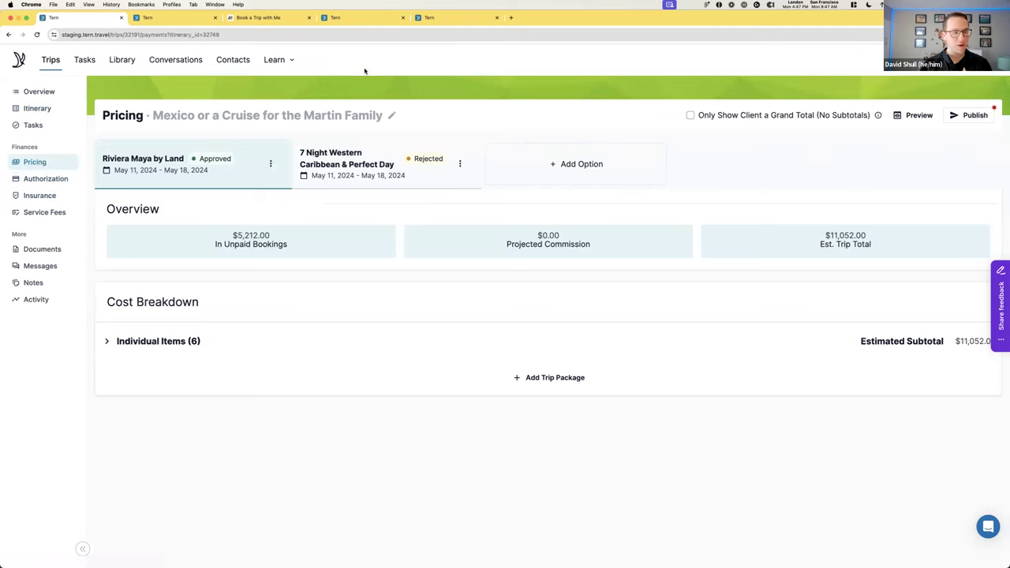
Browse the Learn resources menu, then open the trip's Insurance page with two decline options
left_click(291, 63)
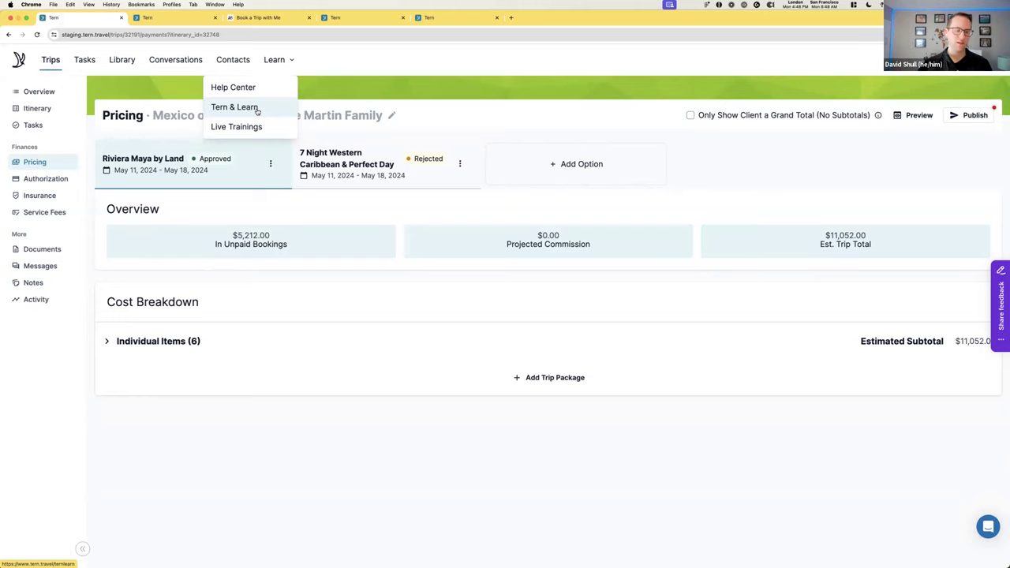
left_click(134, 399)
left_click(49, 197)
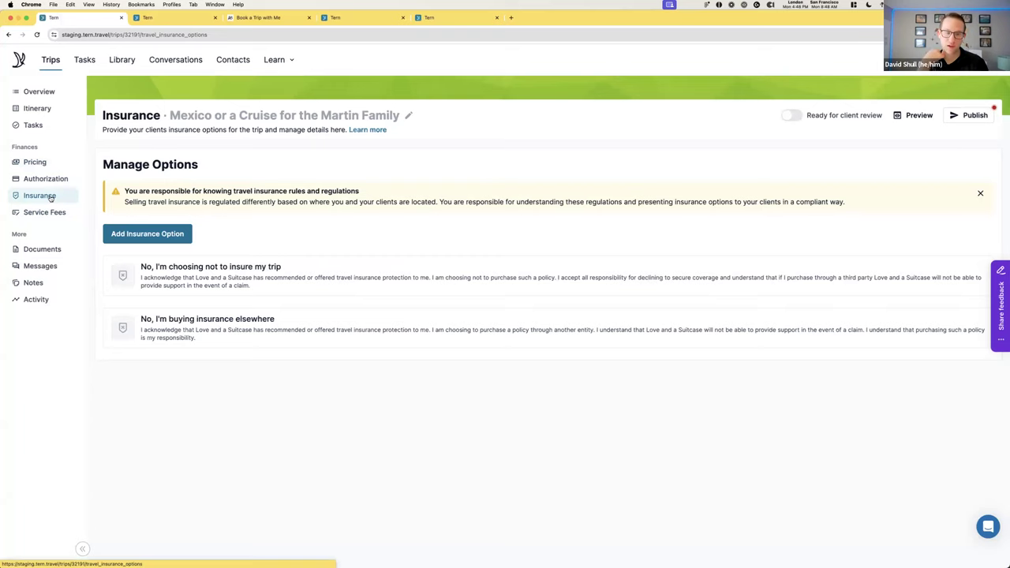
Add an empty $0.00 Travel Insurance option, marked Not Ready, and return to the insurance list
left_click(175, 234)
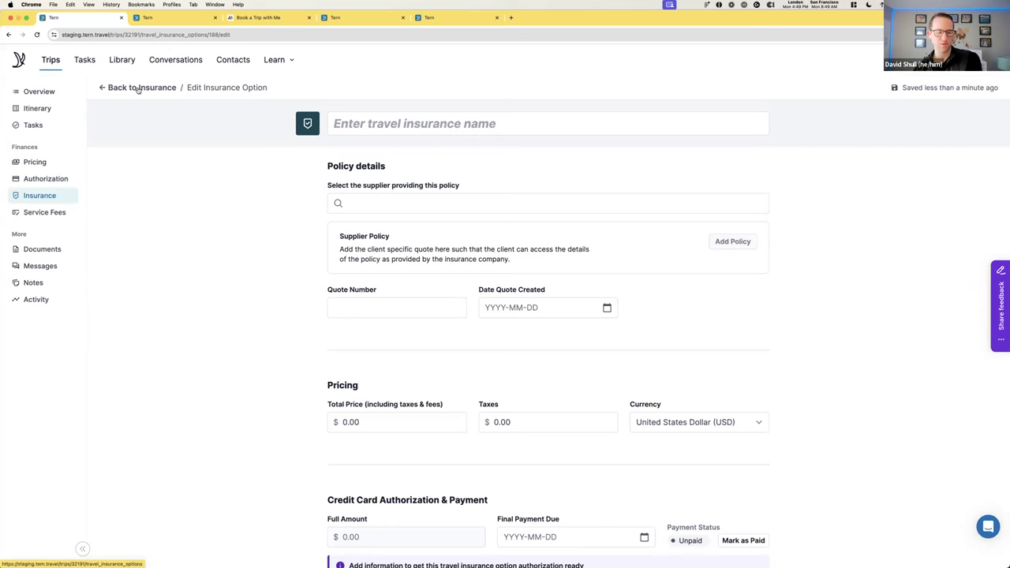
left_click(138, 89)
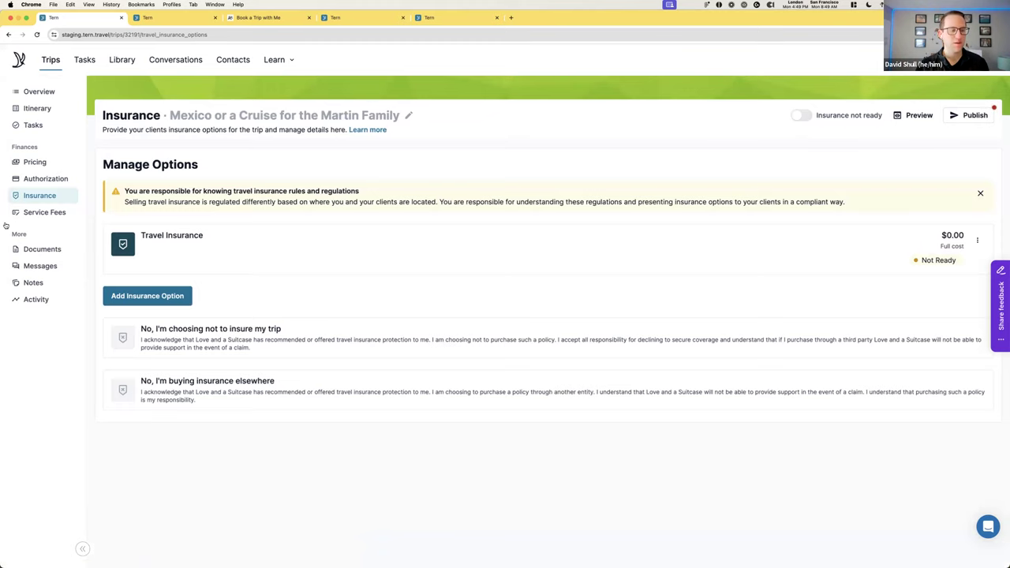
left_click(35, 215)
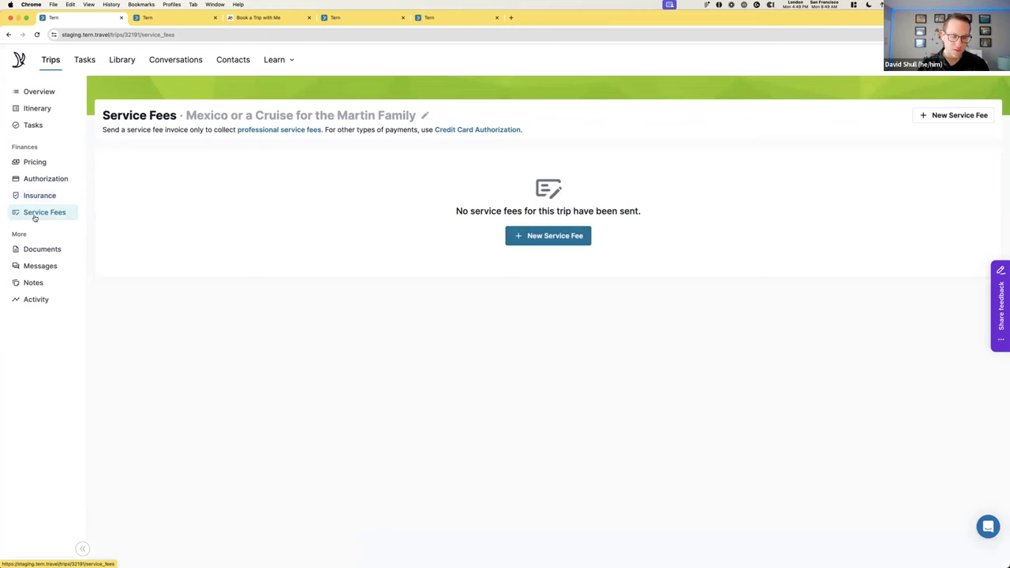
Open and discard a new service fee invoice without sending, then view the empty Documents page
left_click(562, 239)
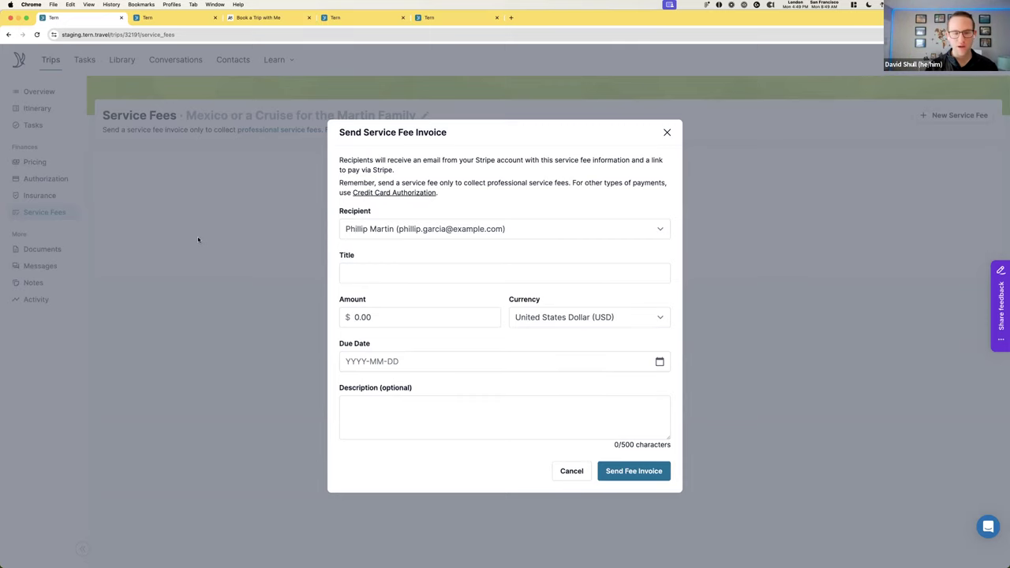
left_click(283, 228)
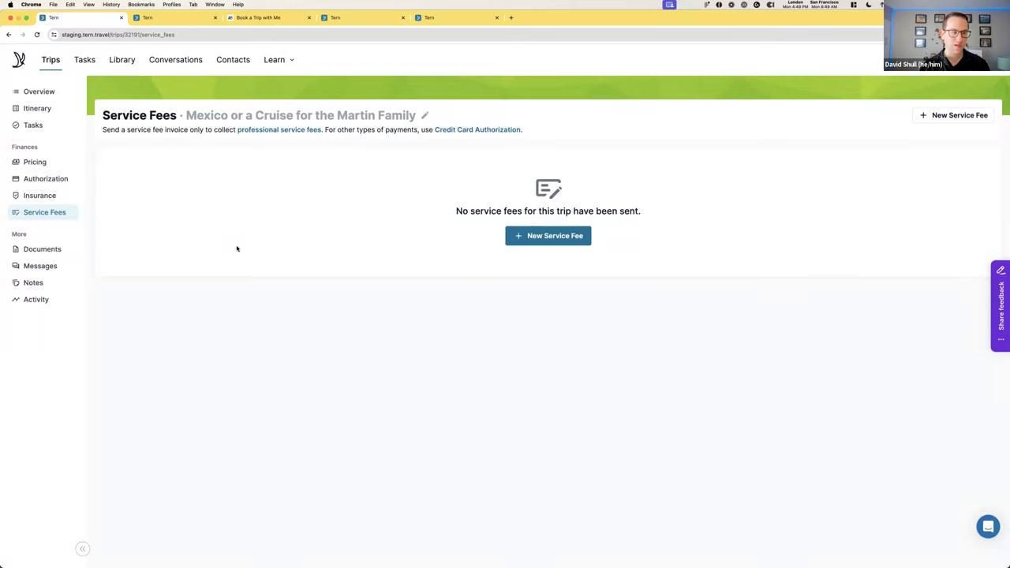
left_click(49, 250)
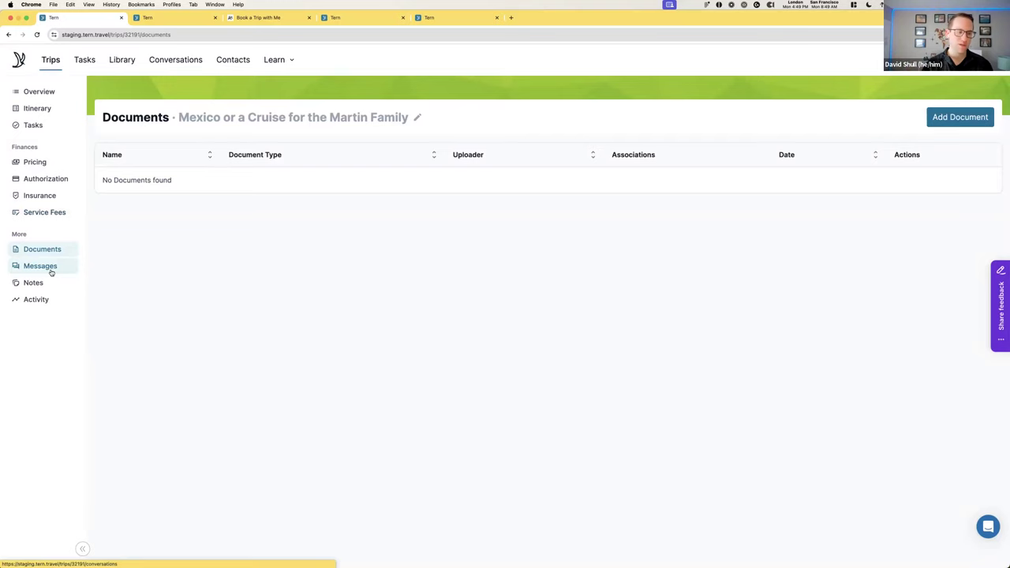
left_click(47, 269)
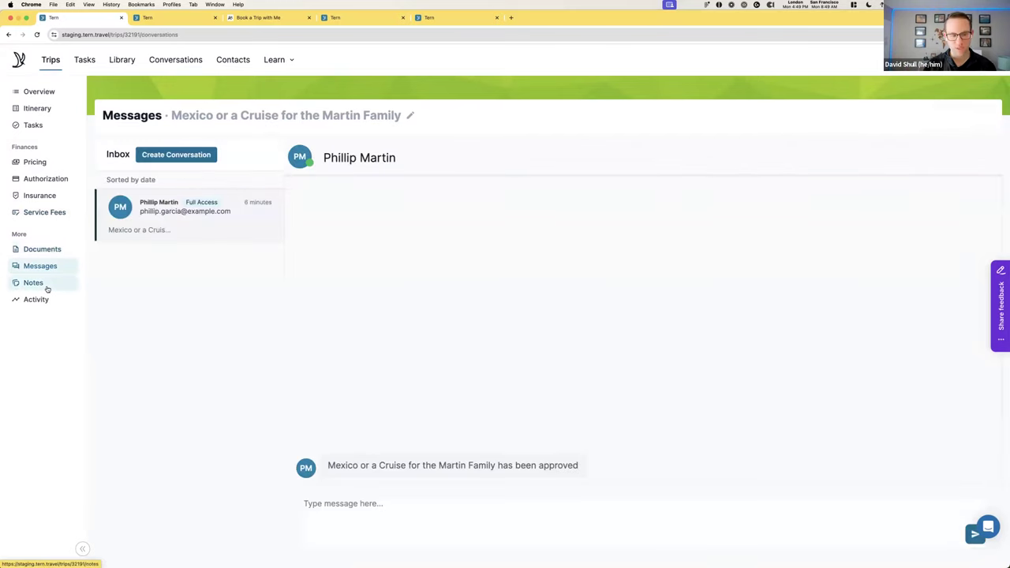
left_click(47, 288)
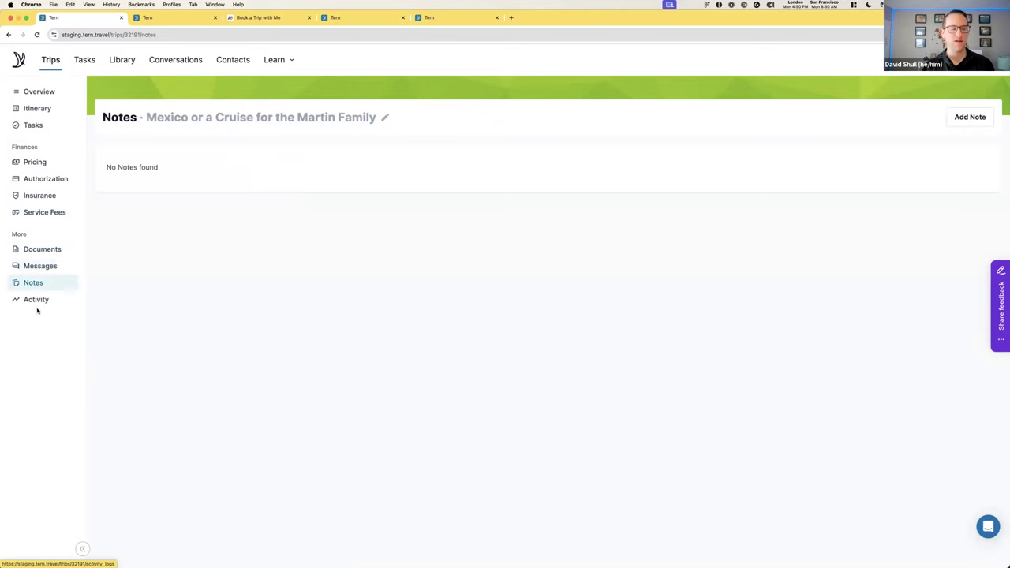
left_click(24, 304)
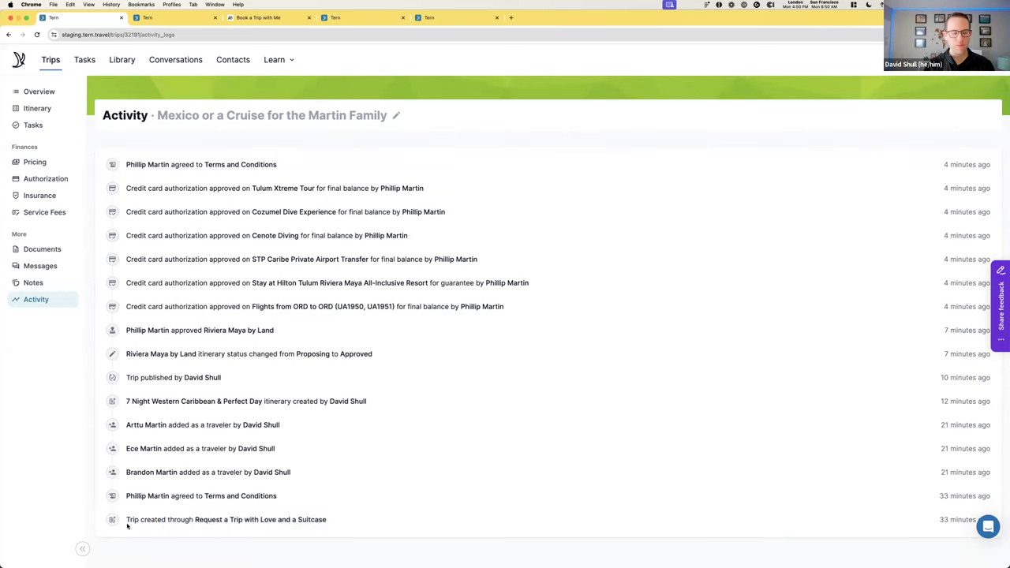
left_click_drag(127, 526, 293, 533)
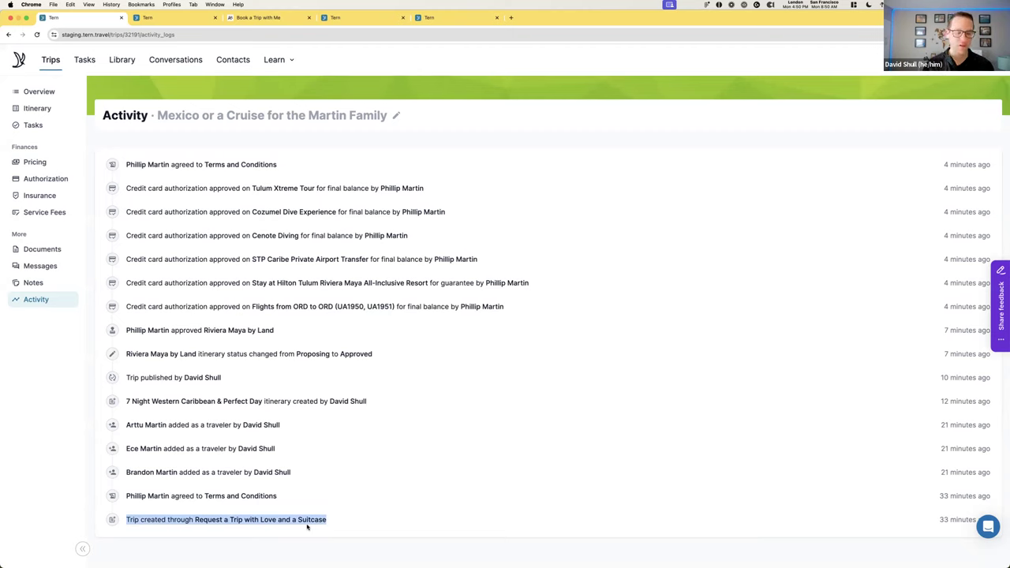
left_click_drag(281, 505, 111, 501)
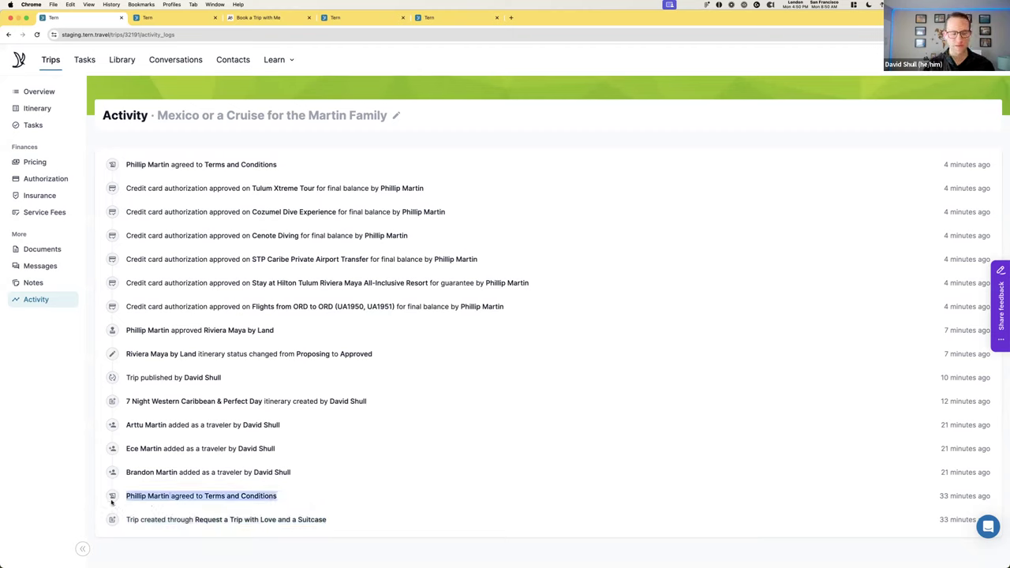
left_click(344, 488)
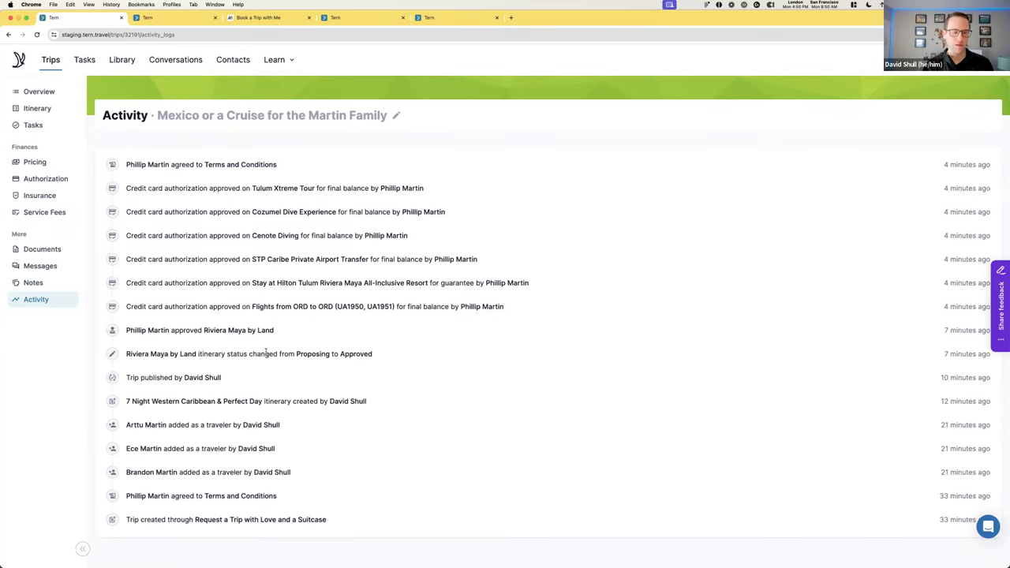
triple_click(372, 356)
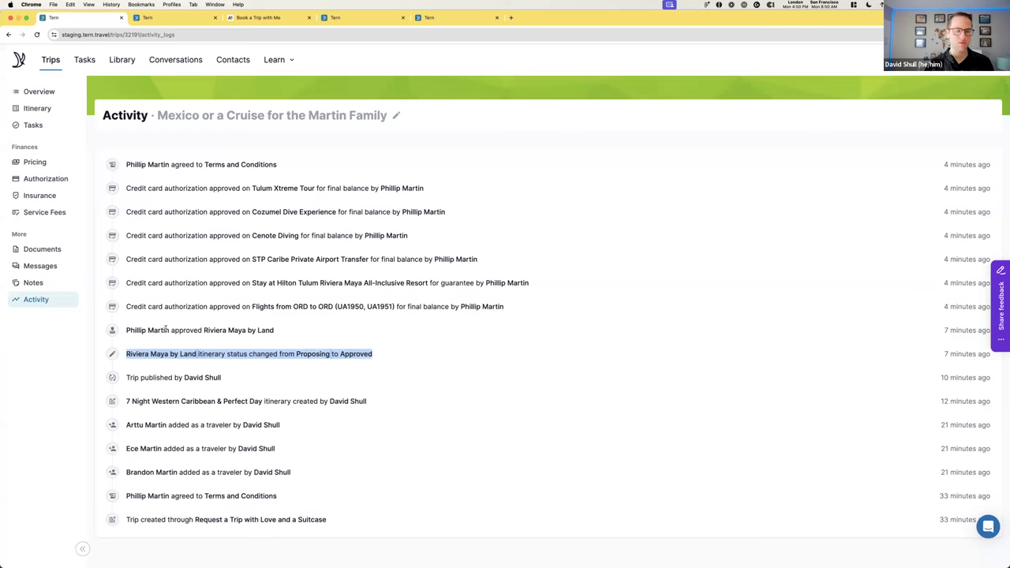
left_click(345, 340)
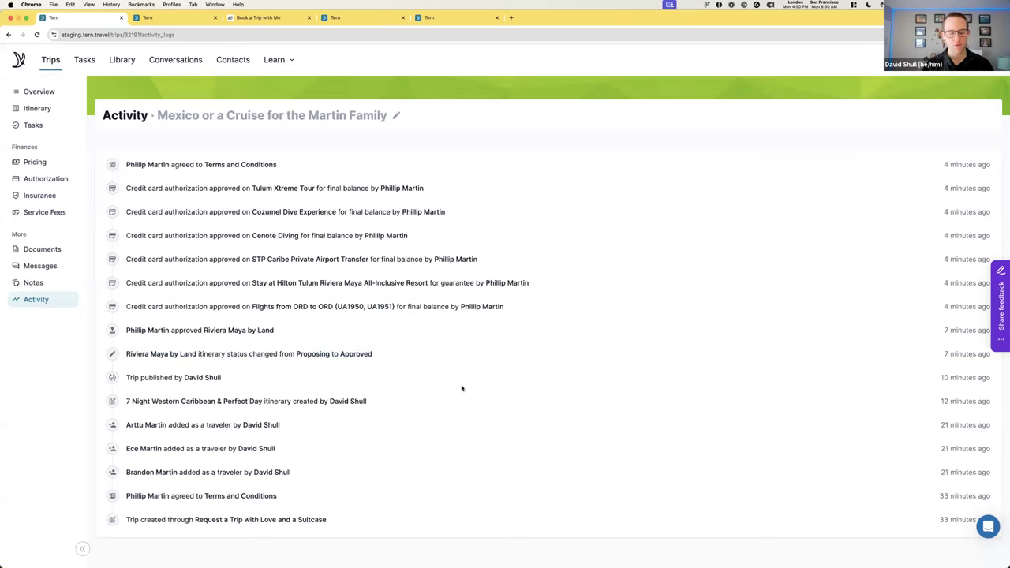
Go from the trip Overview back to the itinerary board with its Sat May 11 cards
left_click(35, 93)
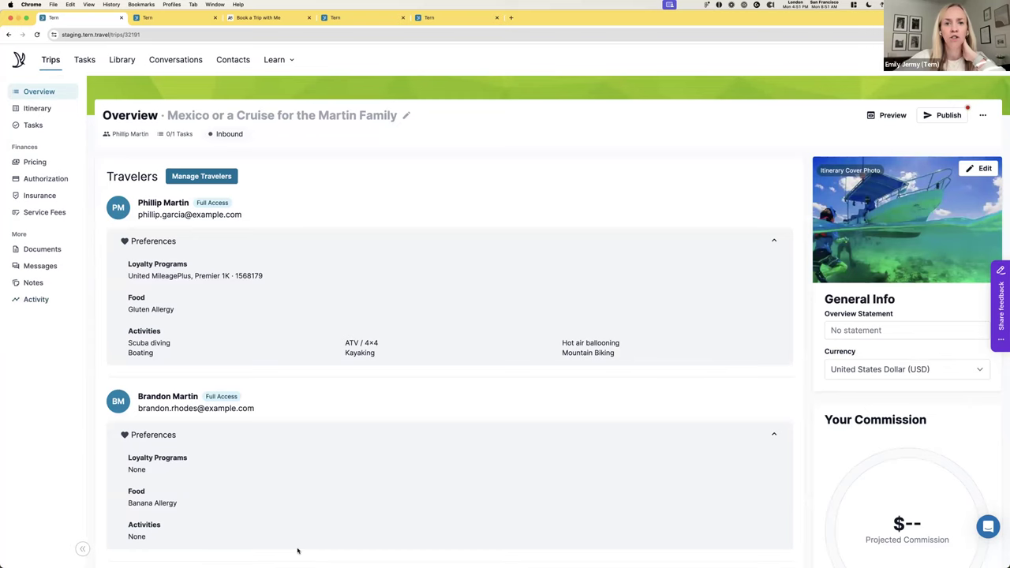
left_click(38, 108)
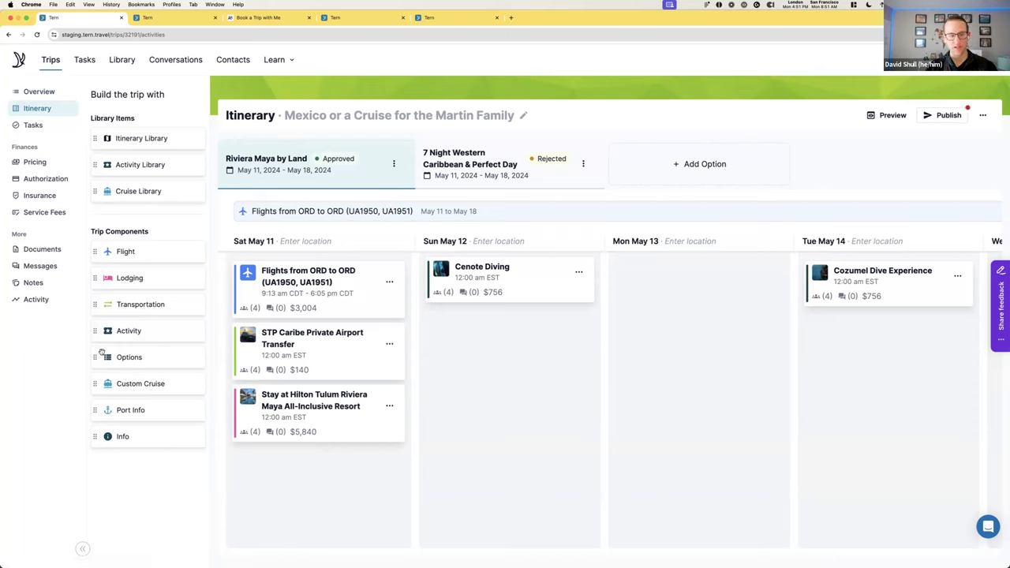
Drop an Options group titled 'Lodging Options' onto Sat May 11, holding the Hilton Tulum stay
left_click_drag(98, 356, 295, 390)
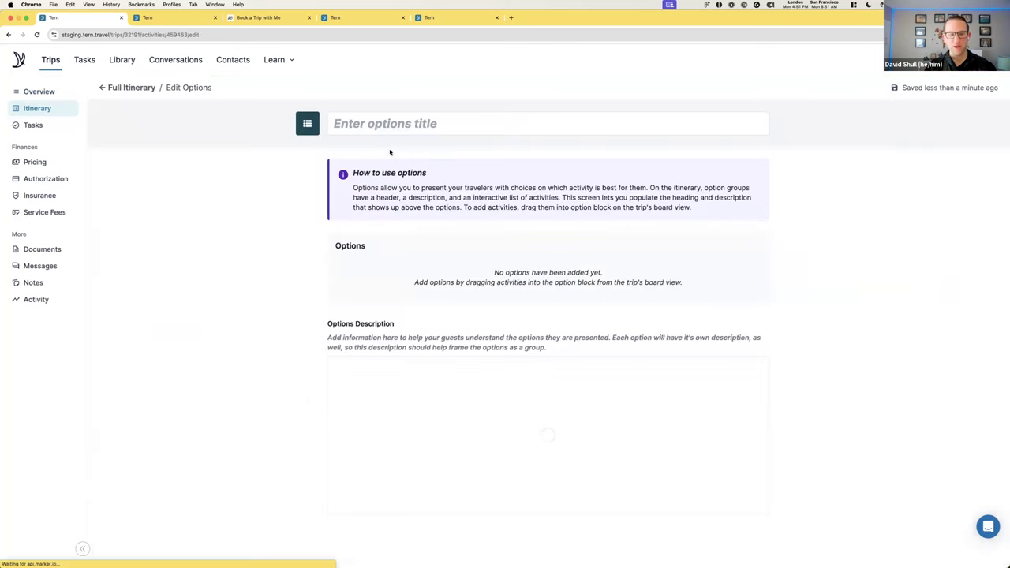
type("Lodging Ca")
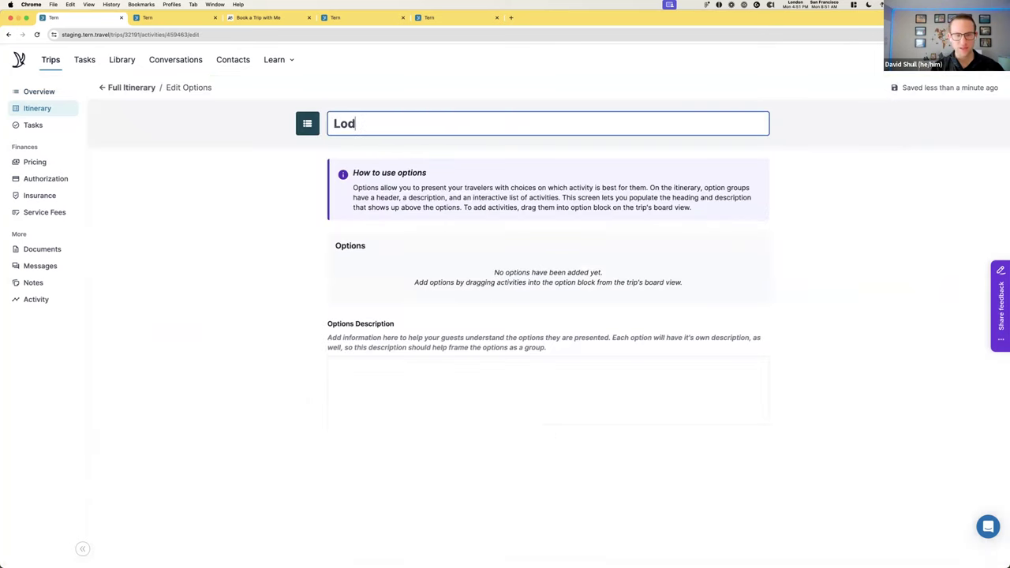
key("BackSpace")
key("BackSpace")
type("OPtio")
key("BackSpace")
key("BackSpace")
key("BackSpace")
key("BackSpace")
type("ptions")
left_click(261, 206)
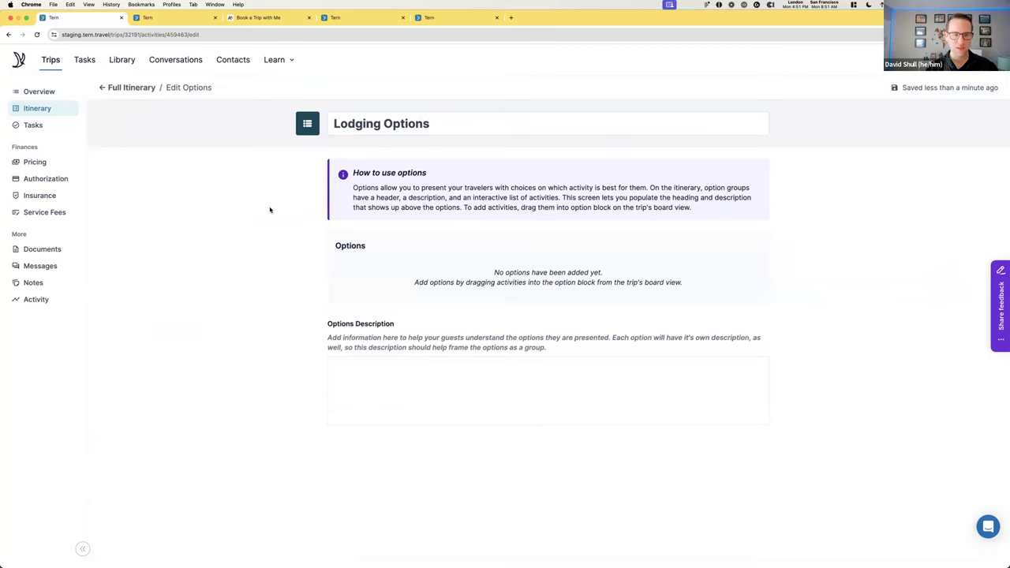
left_click(363, 370)
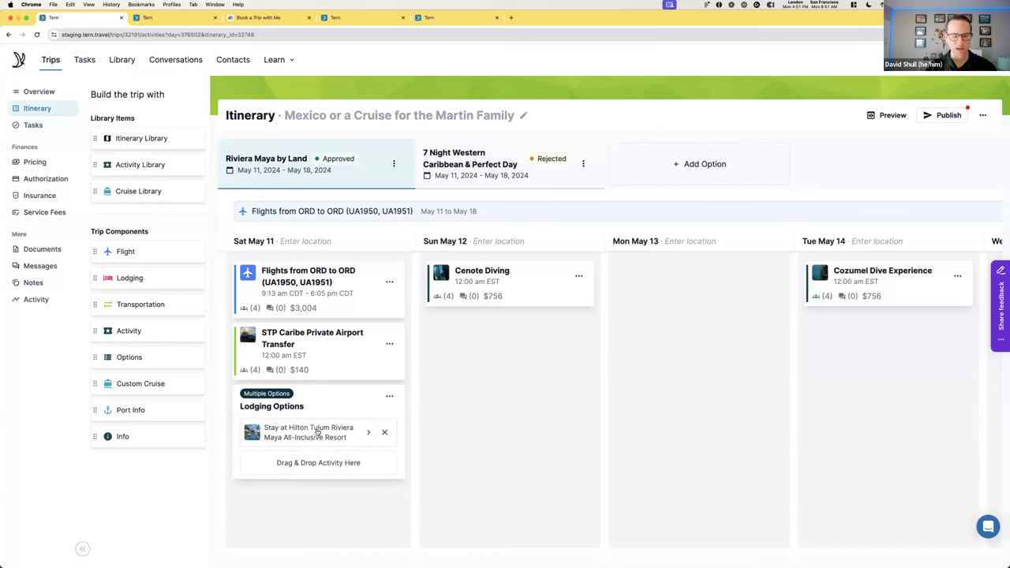
Add a lodging to the Lodging Options group for Suites Santa Lucia Tulum
left_click_drag(118, 280, 308, 434)
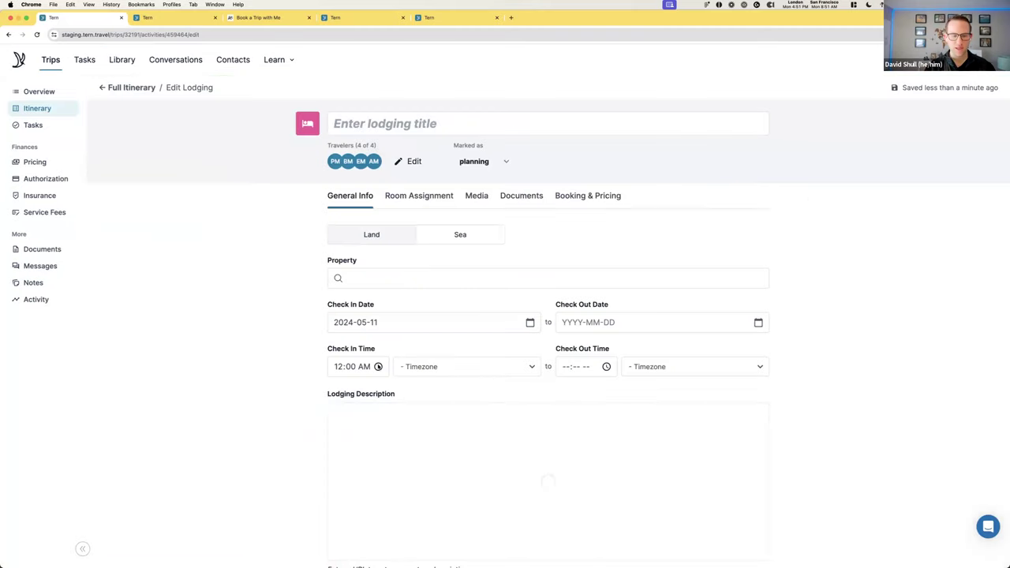
left_click(404, 281)
type("Tulu")
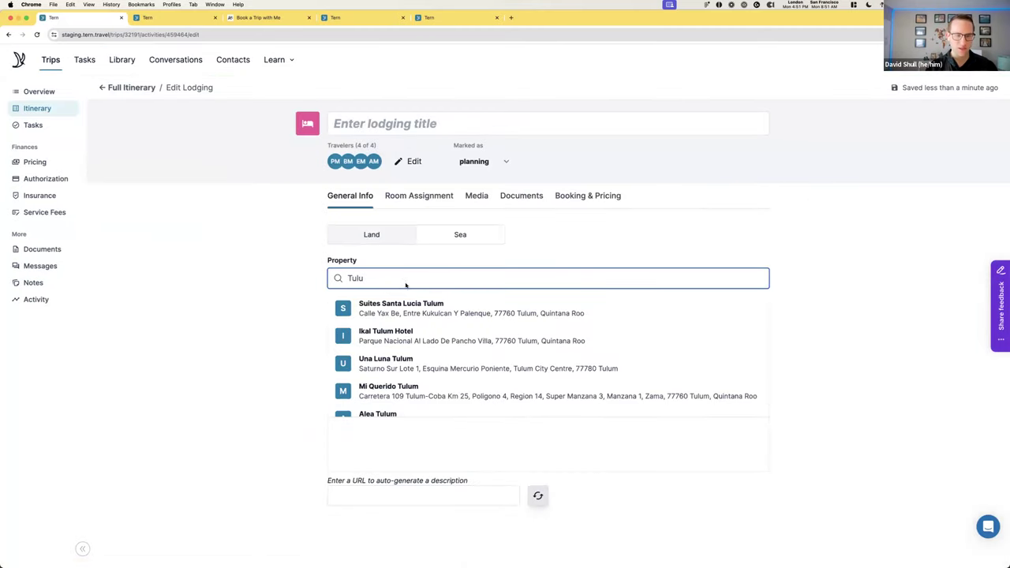
left_click(418, 305)
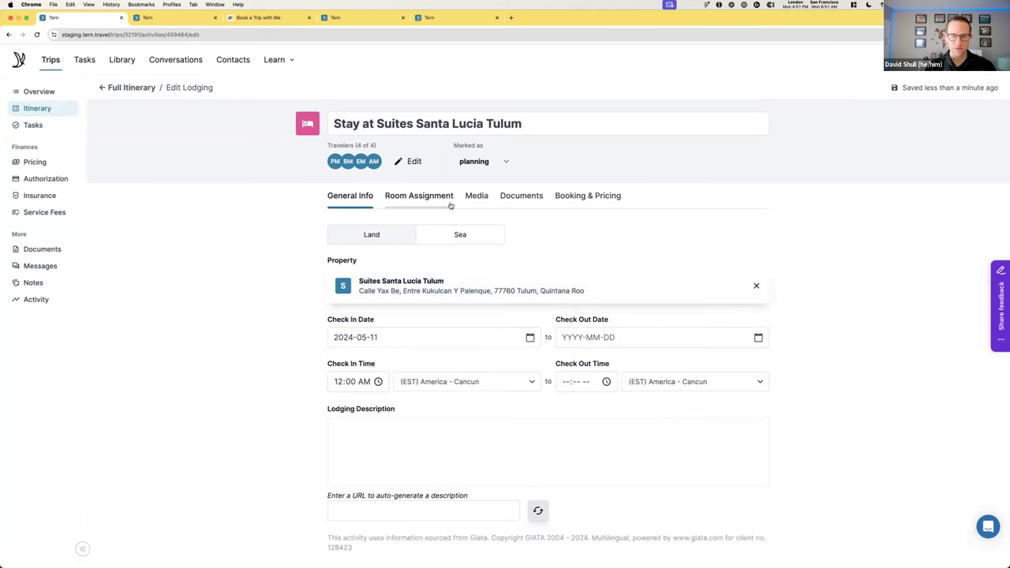
Set the Suites Santa Lucia Tulum stay's total price to 1580
left_click(597, 195)
left_click(433, 380)
type("1580")
left_click(521, 401)
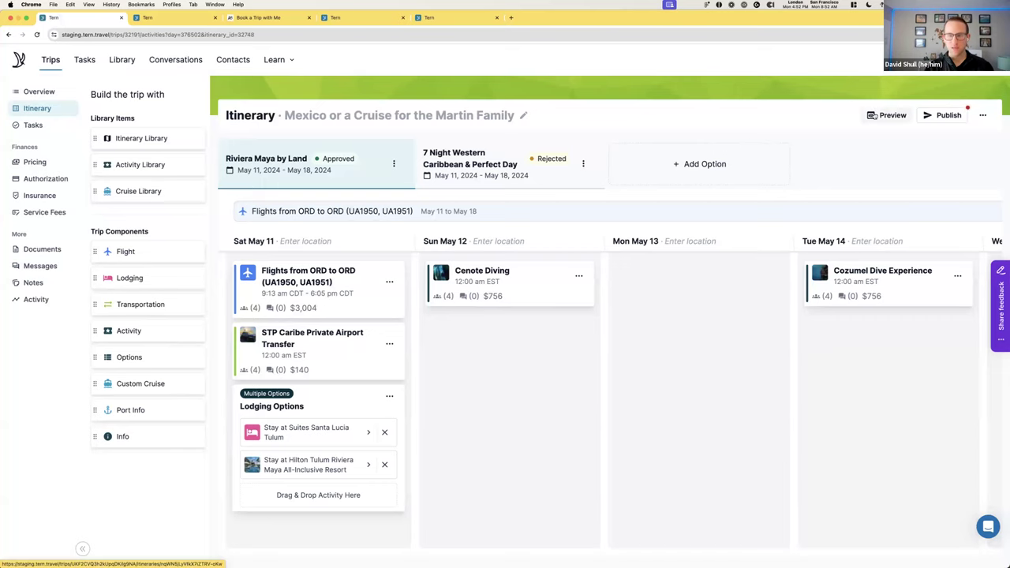
Preview the trip and review the Hilton Tulum and Suites Santa Lucia option details
left_click(874, 114)
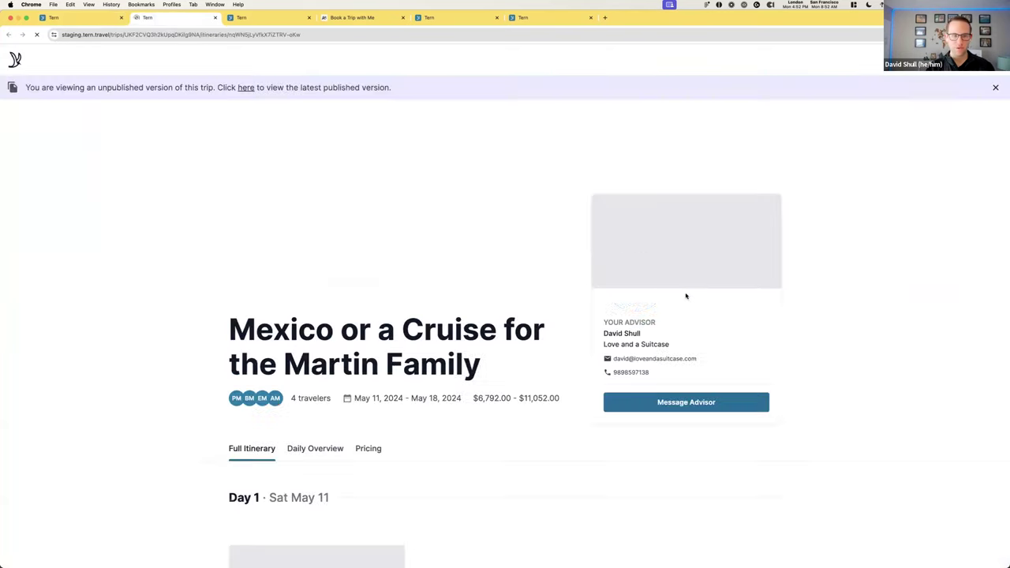
scroll(403, 321, "down", 6)
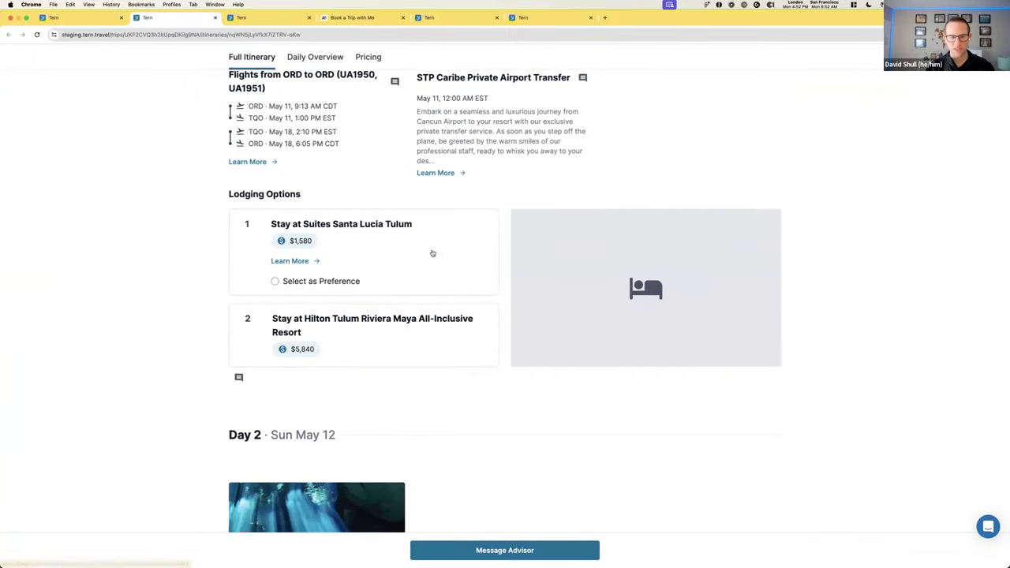
left_click(425, 320)
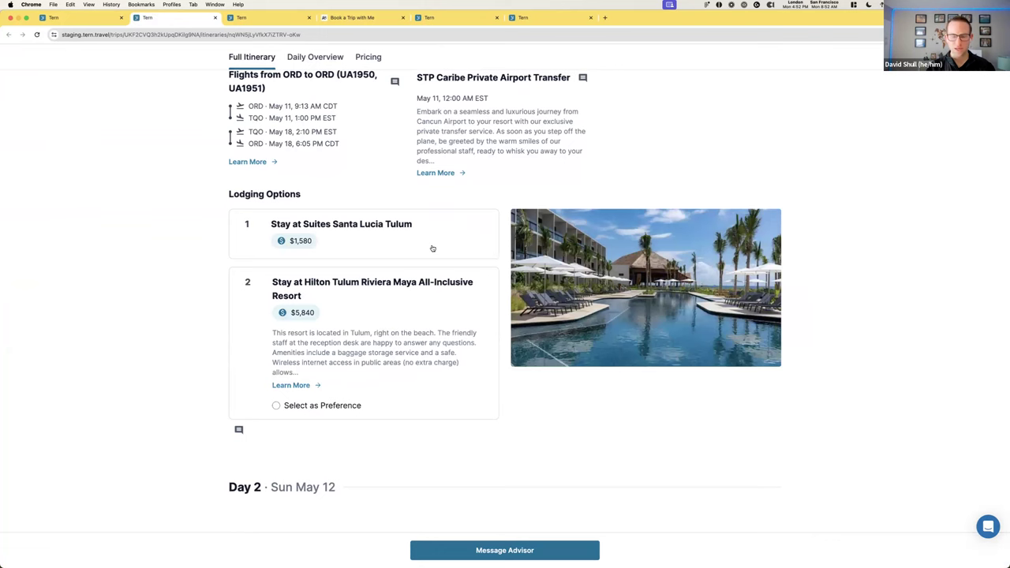
left_click(317, 385)
left_click(334, 386)
left_click(318, 256)
left_click(291, 261)
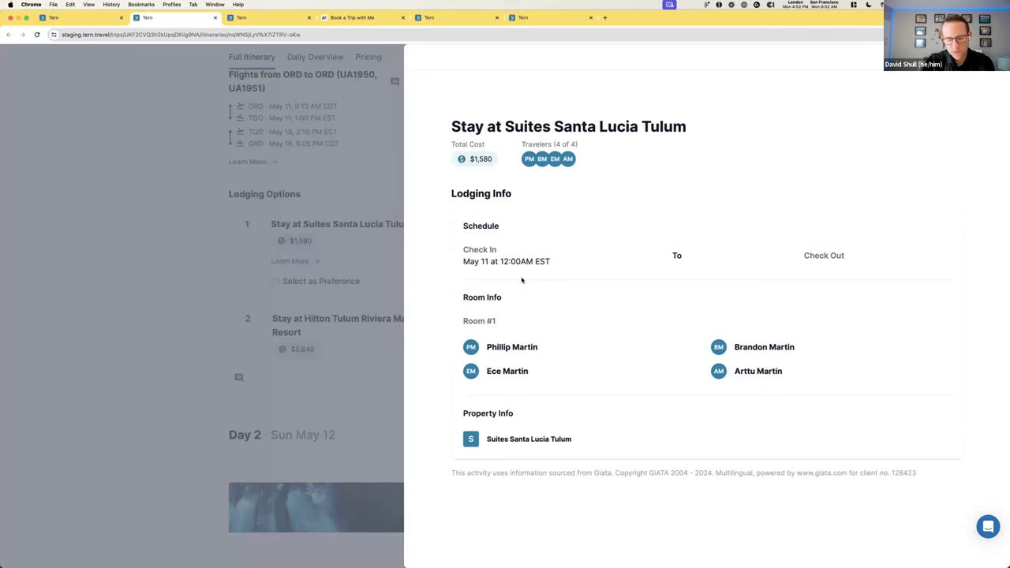
left_click(374, 330)
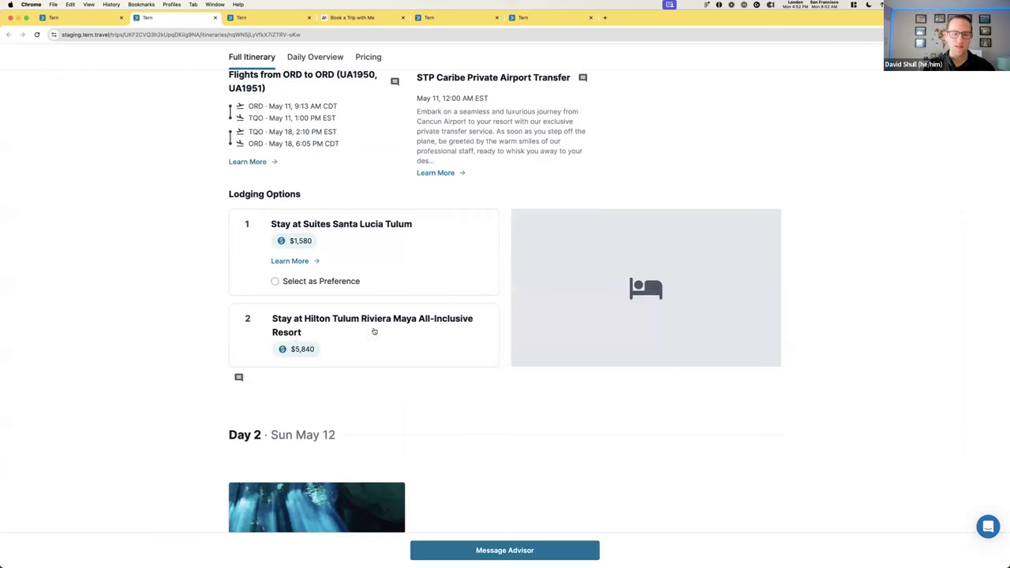
Select Hilton Tulum as the preferred lodging, then return to the itinerary board
left_click(301, 326)
left_click(276, 405)
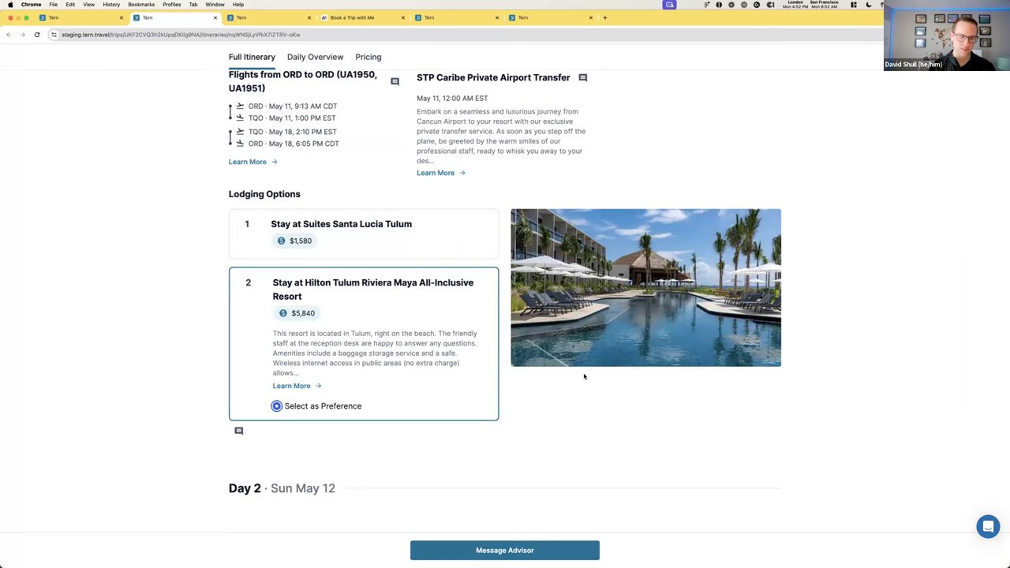
left_click(109, 11)
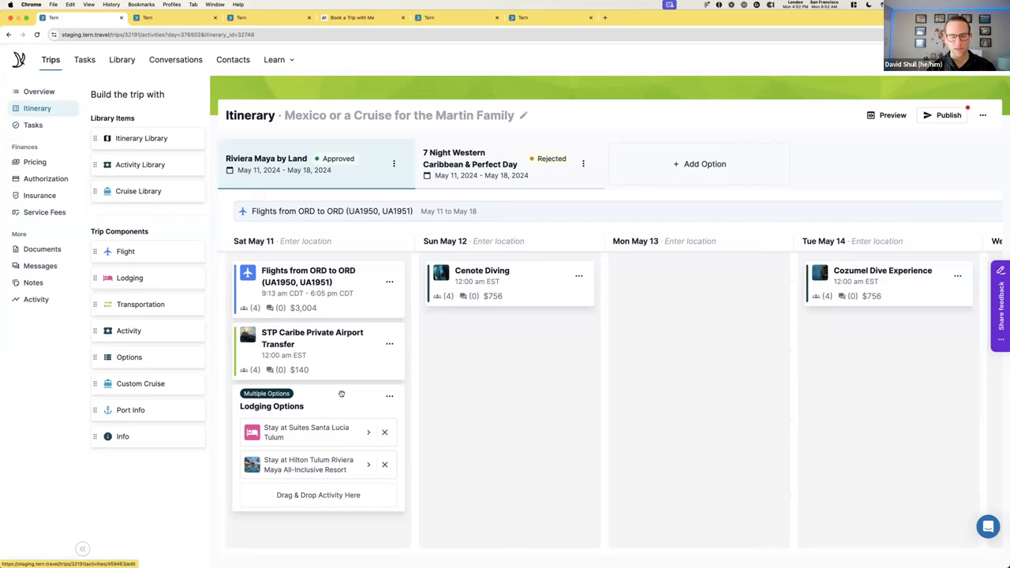
Edit the Lodging Options group, select Hilton Tulum, and convert it to a single activity
left_click(389, 395)
left_click(363, 414)
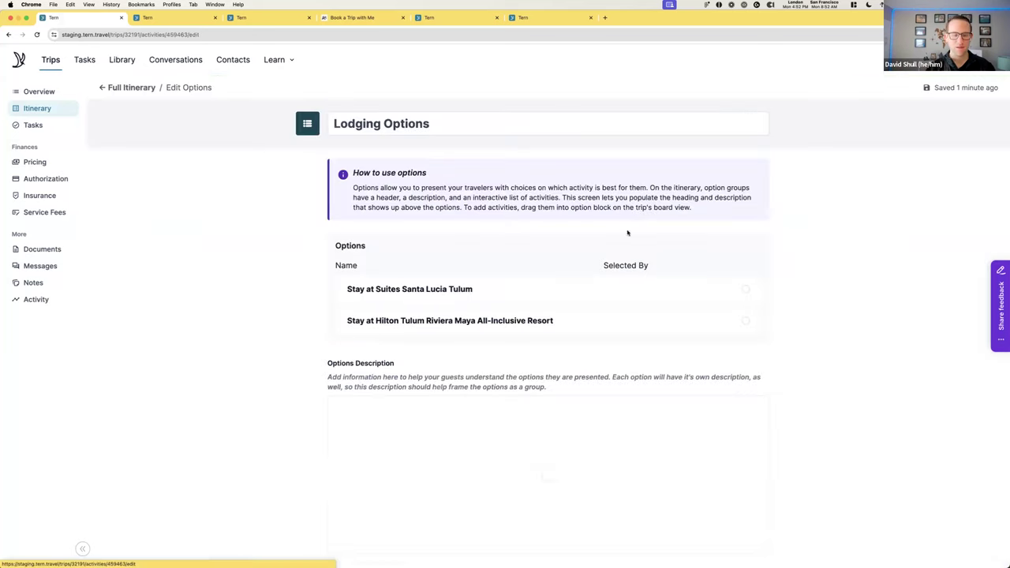
left_click(745, 321)
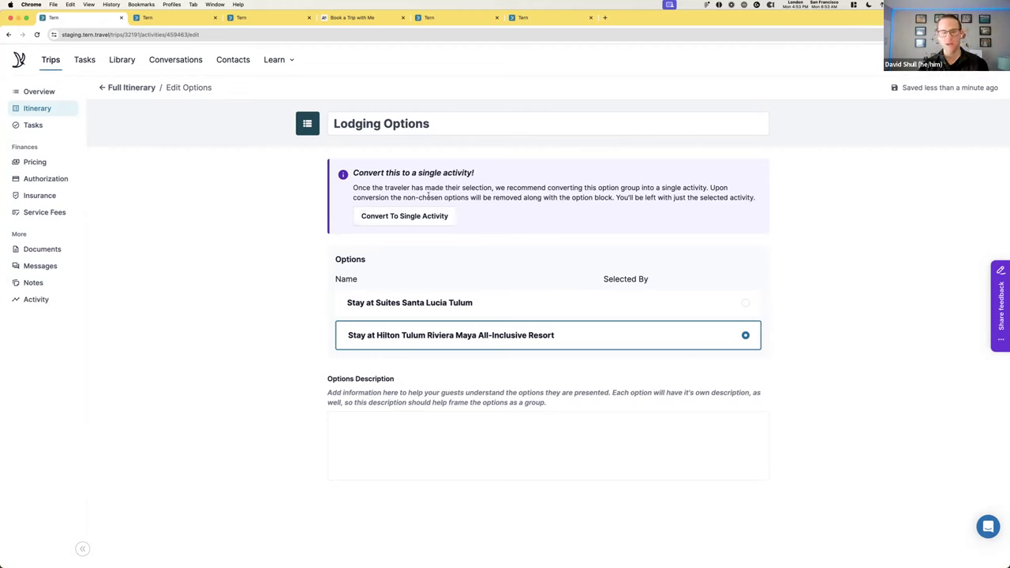
left_click(404, 216)
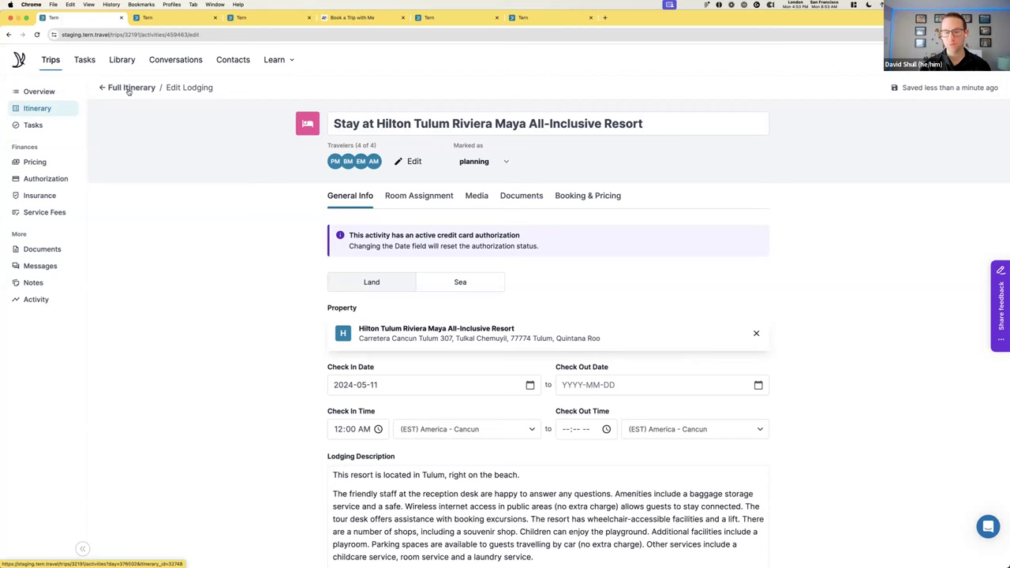
Go to Full Itinerary, review the trip's activity log, then return to the itinerary board
left_click(129, 89)
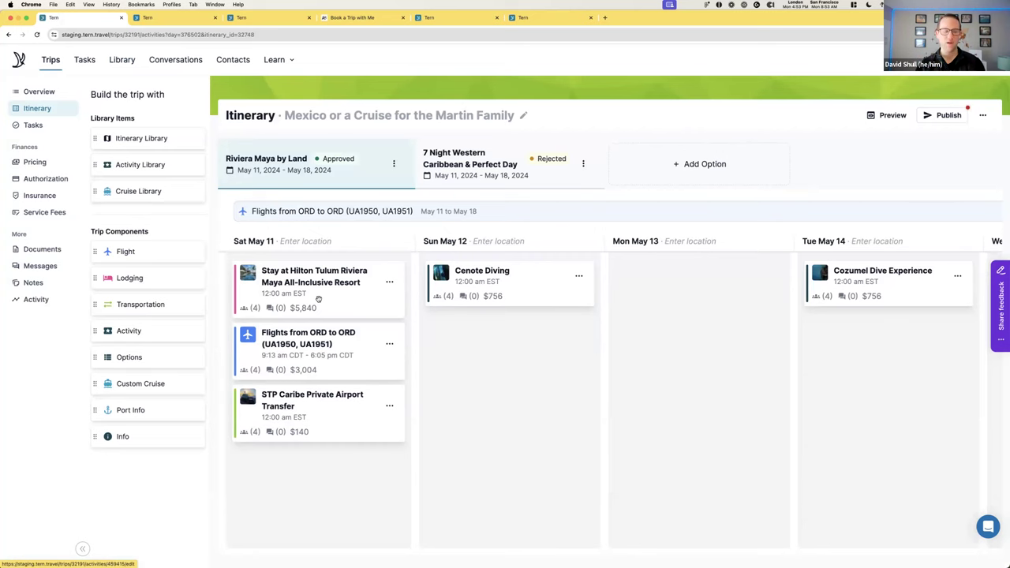
left_click(39, 302)
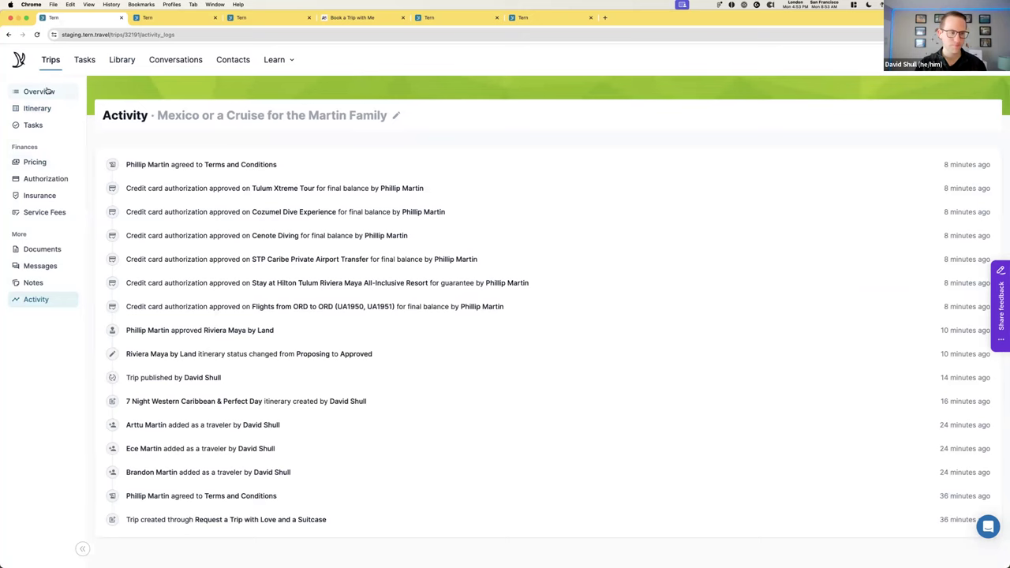
left_click(33, 109)
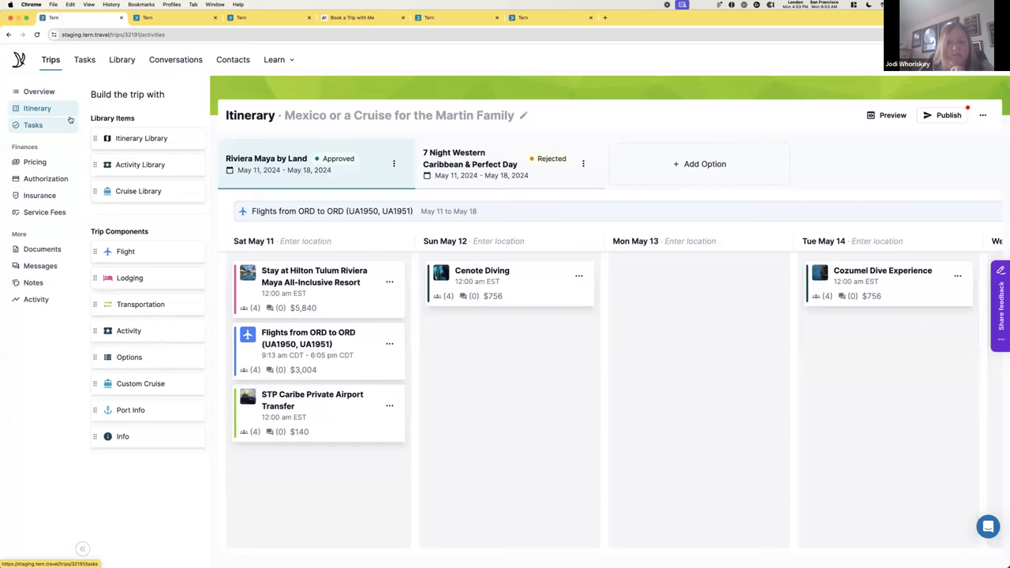
Name the Hilton stay's room 'Junior Suite' with description 'This is a beautiful junior suite.'
left_click(325, 292)
scroll(302, 289, "down", 3)
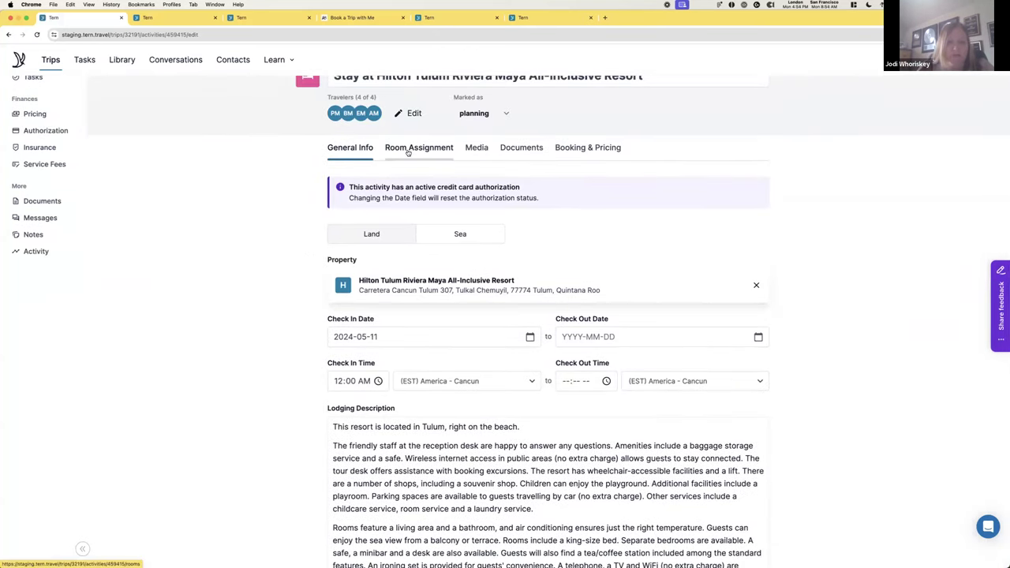
scroll(407, 156, "up", 1)
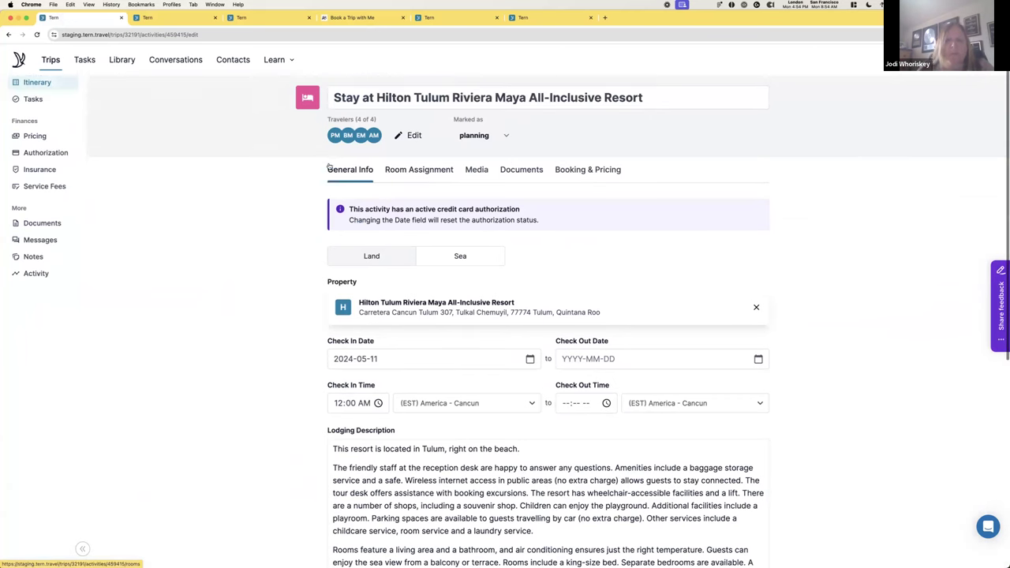
scroll(347, 193, "up", 1)
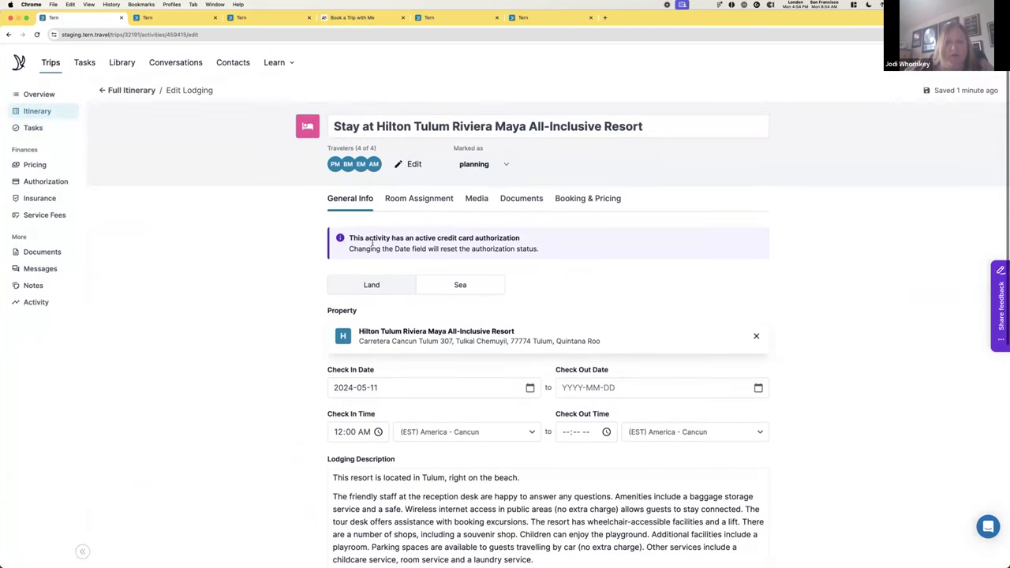
left_click(418, 197)
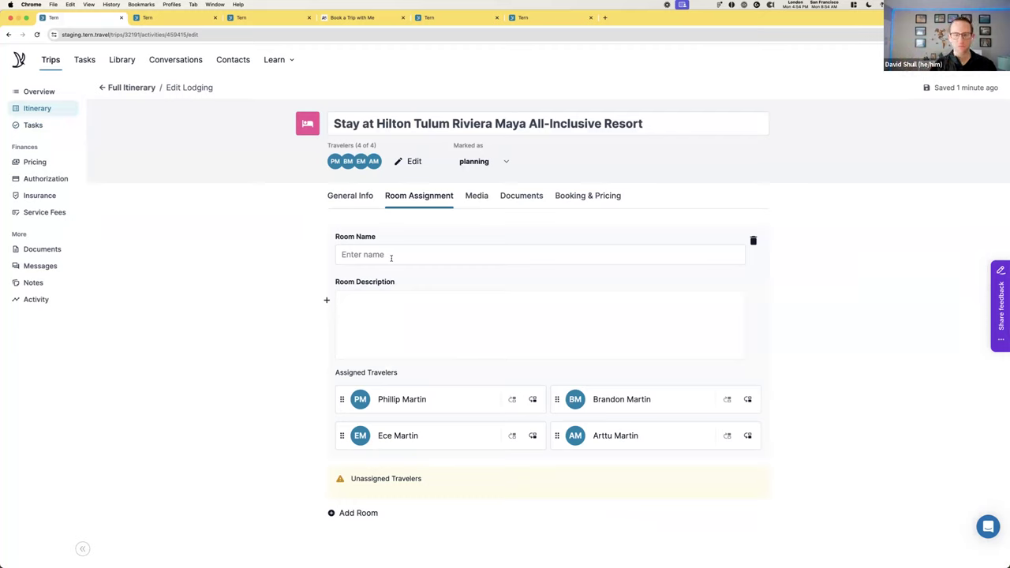
left_click(391, 257)
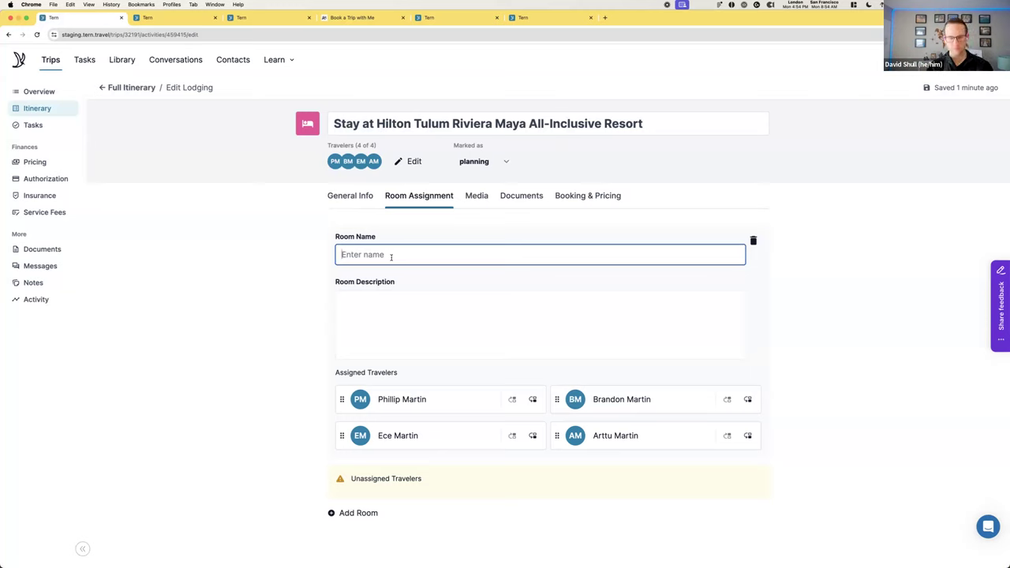
type("Junior suite")
key("BackSpace")
key("BackSpace")
key("BackSpace")
key("BackSpace")
key("BackSpace")
type("Suite")
key("Tab")
type("This is a beautiful ")
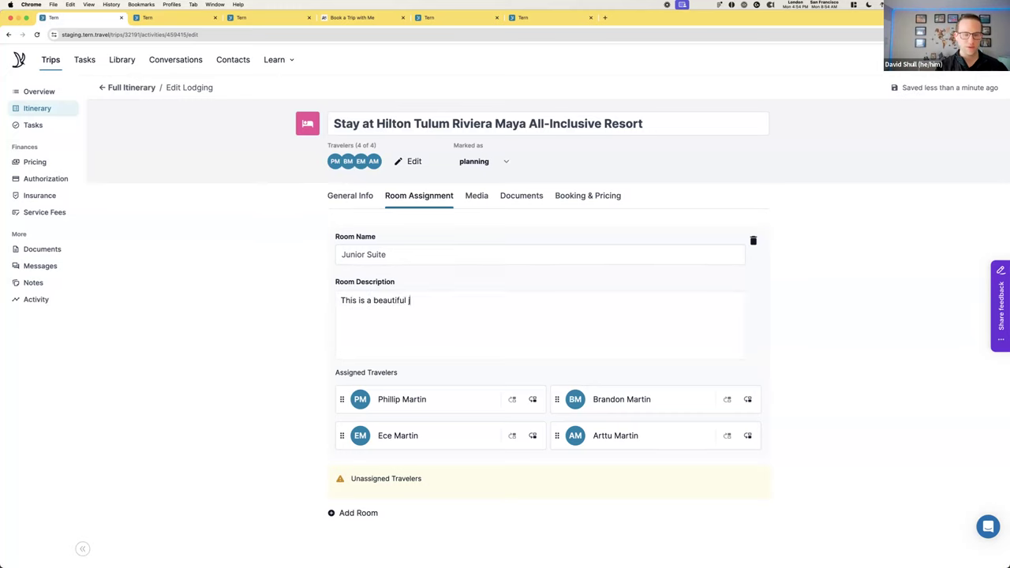
type("swim up")
key("BackSpace")
key("BackSpace")
key("BackSpace")
key("BackSpace")
key("BackSpace")
key("BackSpace")
key("BackSpace")
type("junior suite.")
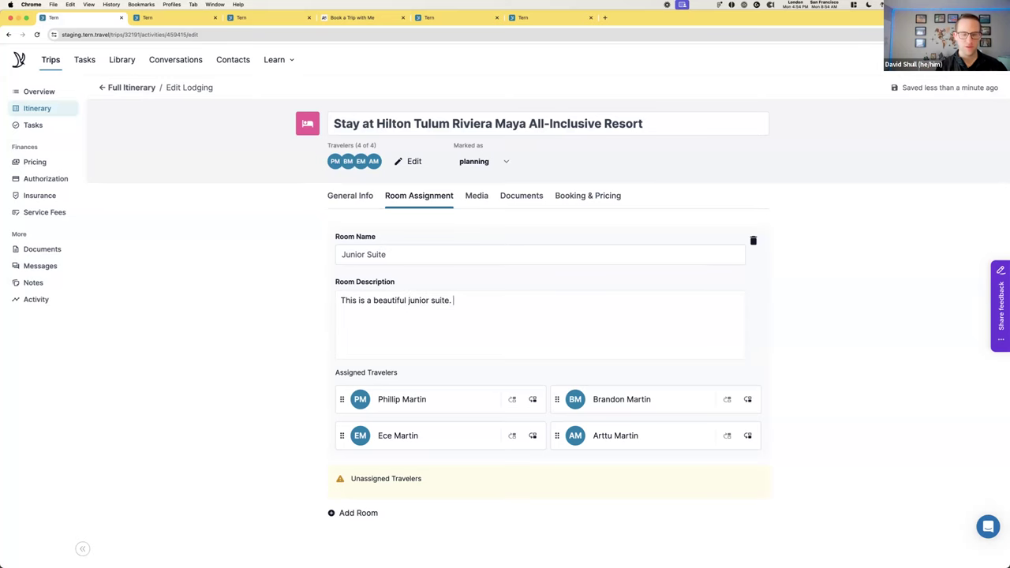
Check the Hilton stay's Booking & Pricing total, leaving it unchanged
left_click(571, 195)
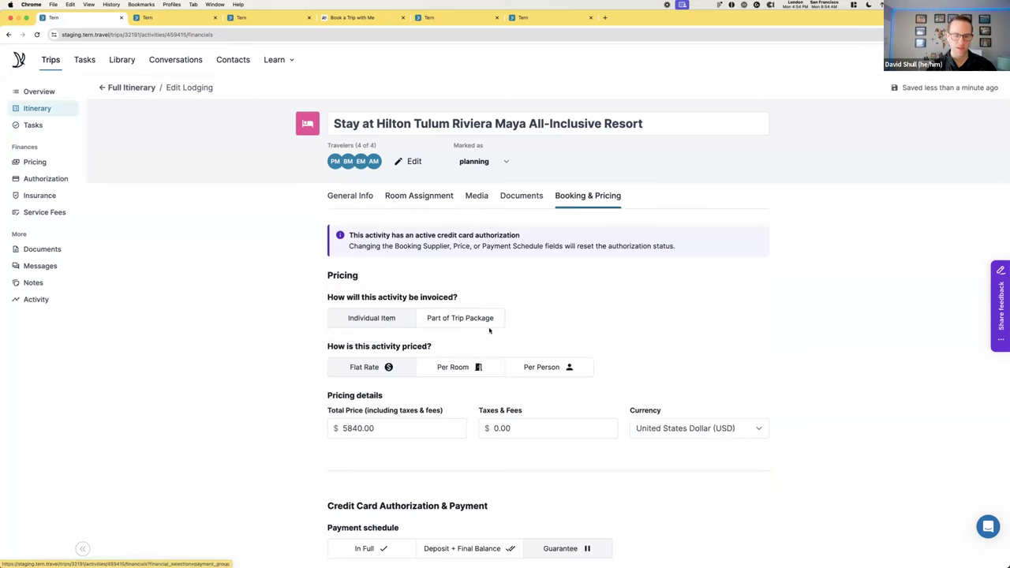
scroll(390, 357, "down", 2)
left_click(359, 333)
left_click(284, 350)
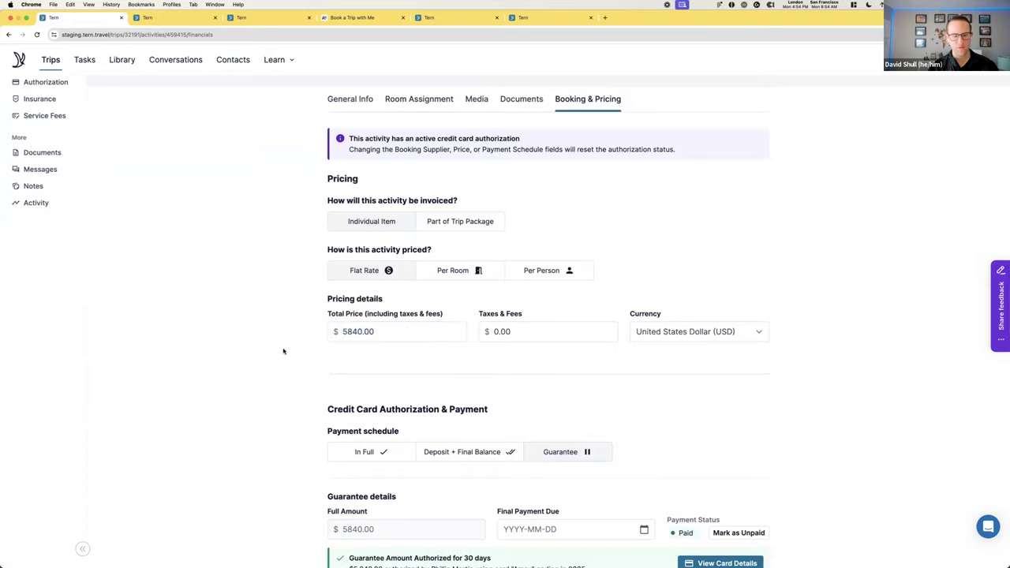
scroll(289, 350, "up", 3)
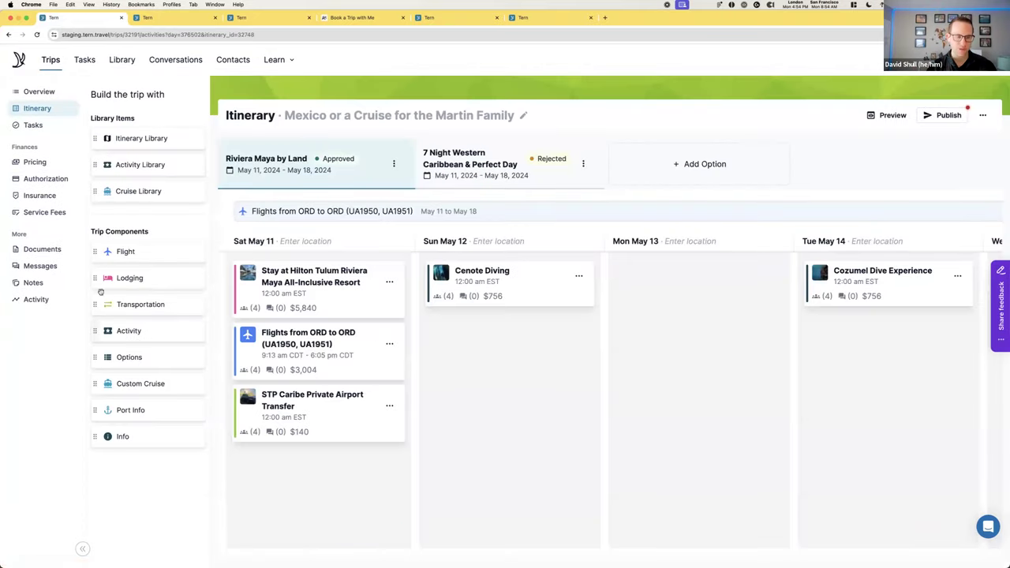
Add an options group to Sat May 11 titled 'Your choice of Room'
left_click_drag(95, 360, 315, 328)
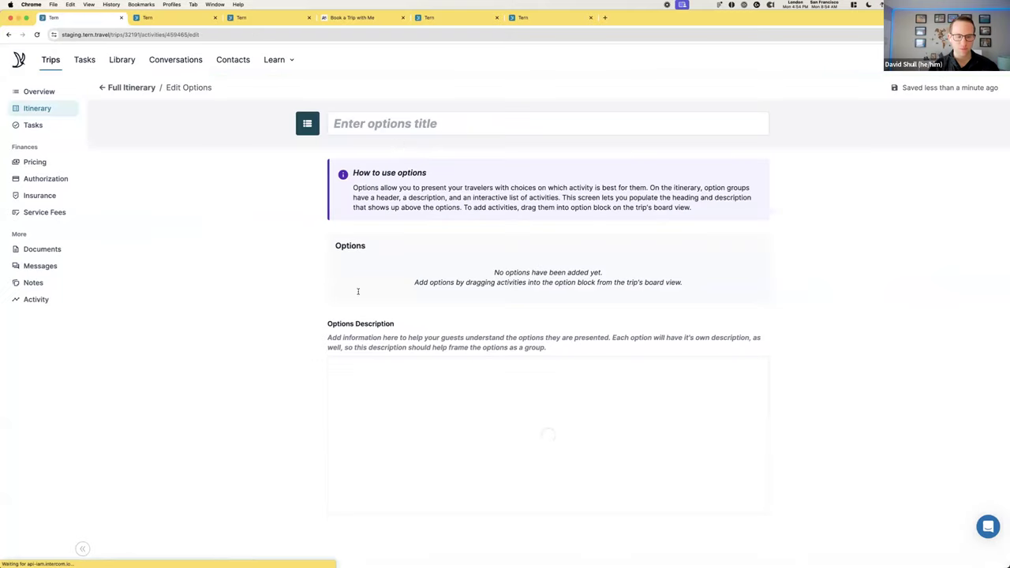
type("Your loc")
key("BackSpace")
key("BackSpace")
key("BackSpace")
key("BackSpace")
type("choice of ROom")
key("BackSpace")
key("BackSpace")
type("oom")
left_click(345, 371)
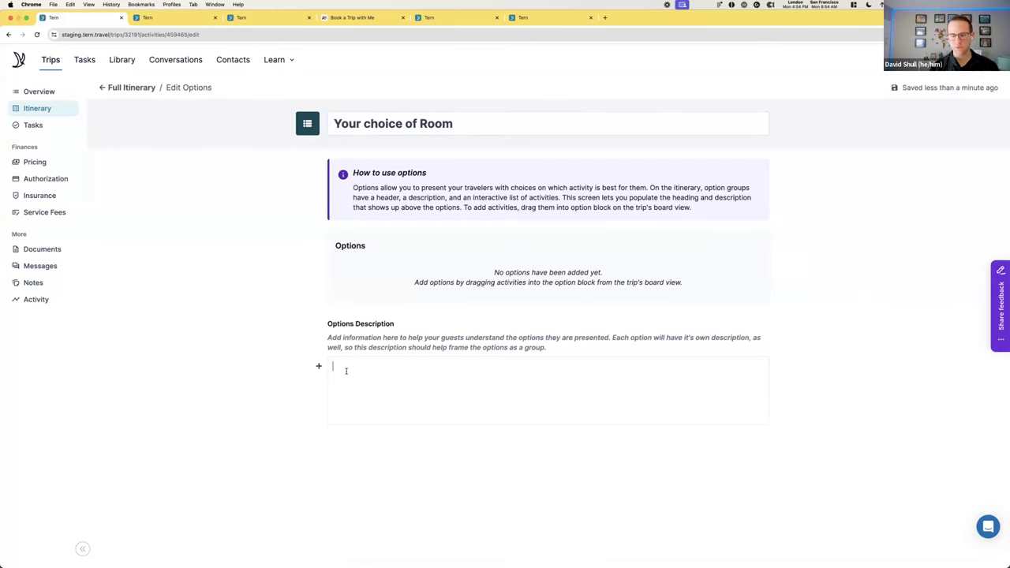
Rearrange Sat May 11 so the options group sits above the Hilton Tulum card
left_click(131, 93)
mouse_move(275, 300)
left_mouse_down()
mouse_move(288, 328)
mouse_move(286, 300)
mouse_move(288, 308)
left_mouse_up()
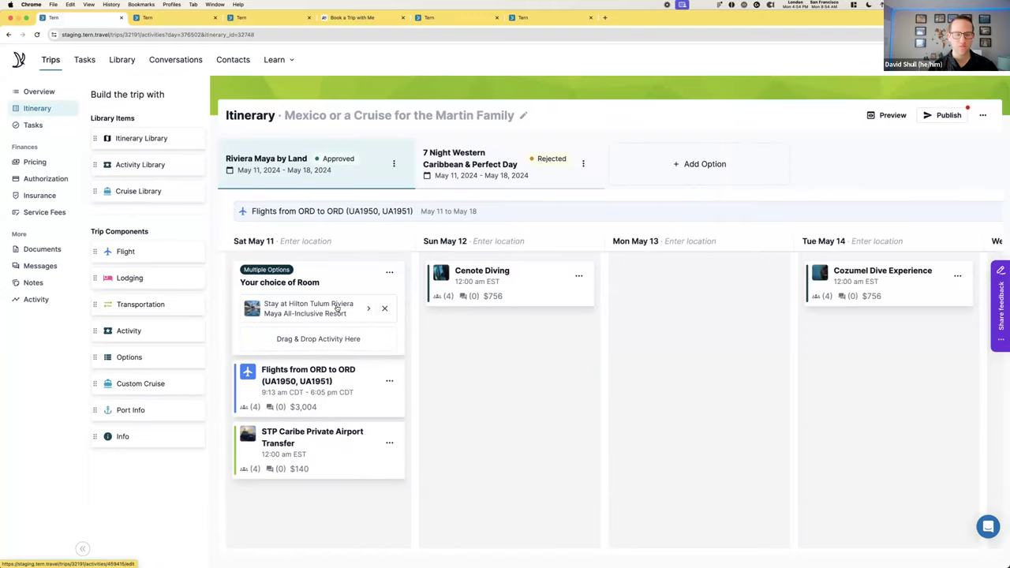
left_click_drag(330, 309, 319, 423)
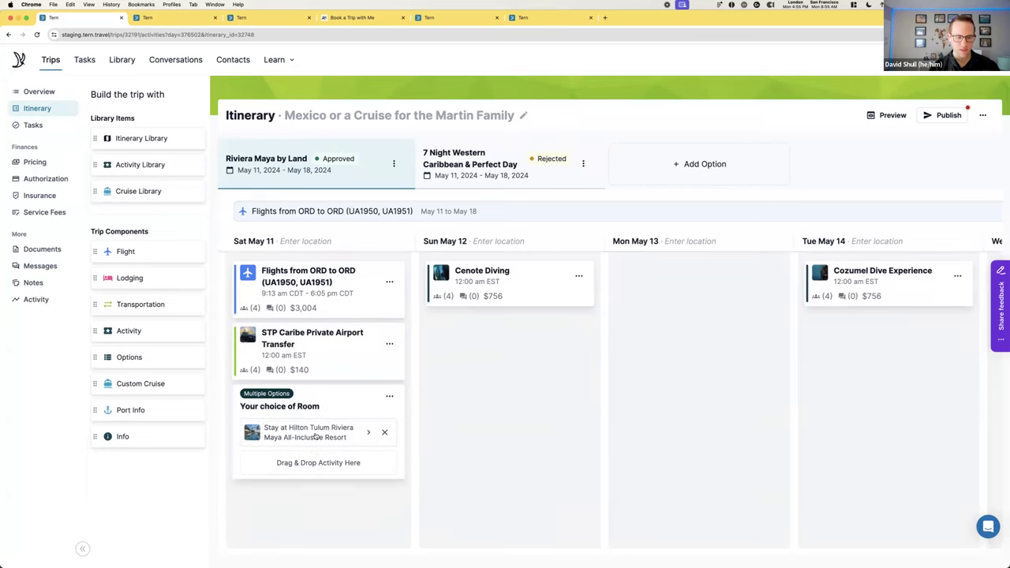
left_click_drag(381, 446, 361, 509)
Duplicate the Hilton Tulum stay and retitle the copy starting with 'Swim up Suite:'
left_click(389, 476)
left_click(342, 532)
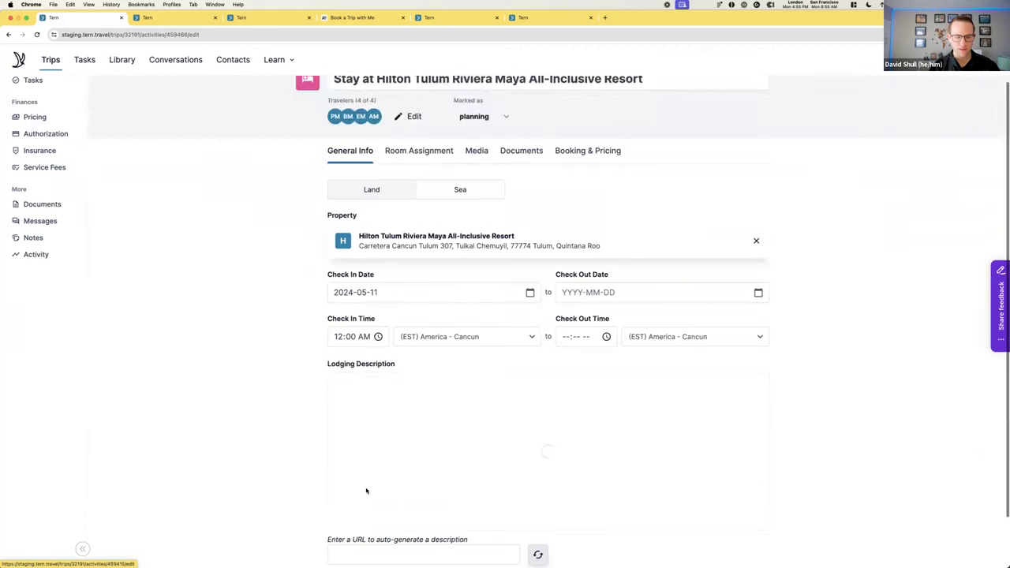
left_click(495, 119)
key("super+shift+Left")
type("Swim up Swui")
key("BackSpace")
key("BackSpace")
type("uite:")
Set the copy's room name to 'Swim Up Suite' and total price to 7580
left_click(419, 193)
left_click(401, 246)
type("Swim Up Suite")
key("Tab")
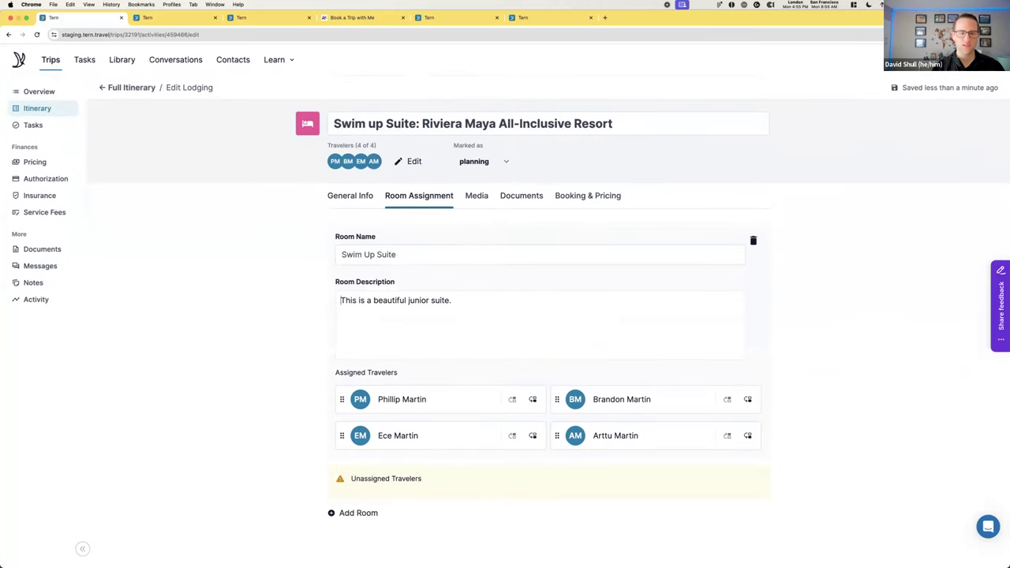
left_click(613, 197)
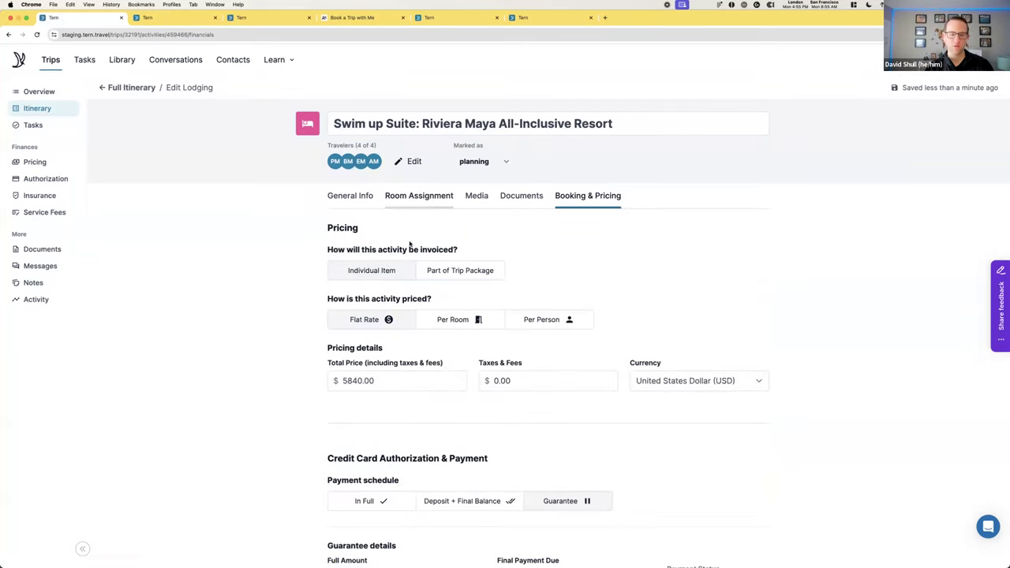
left_click(387, 382)
type("7580")
left_click(272, 441)
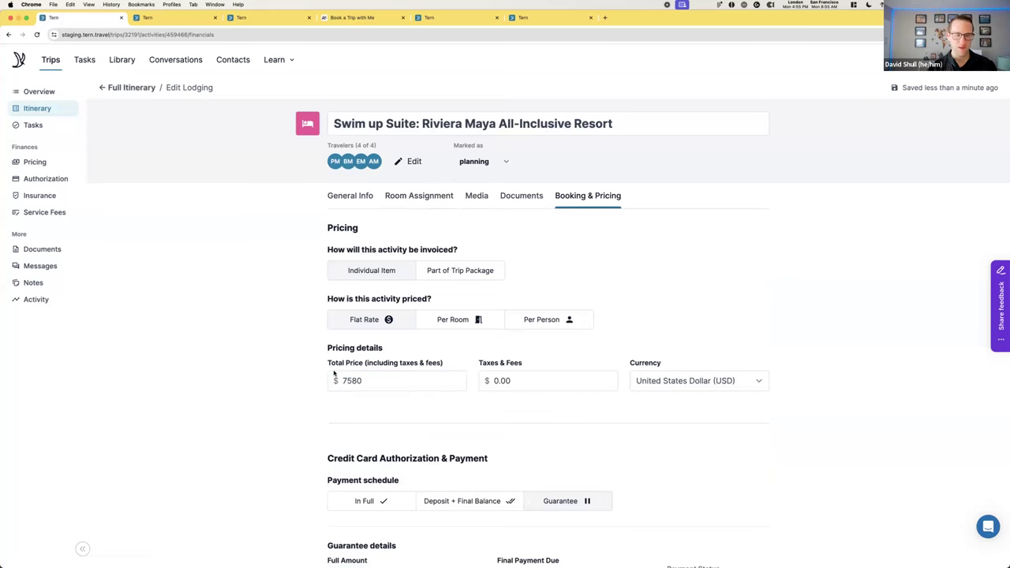
Place both the Hilton Tulum and Swim up Suite cards into the options group
left_click(123, 87)
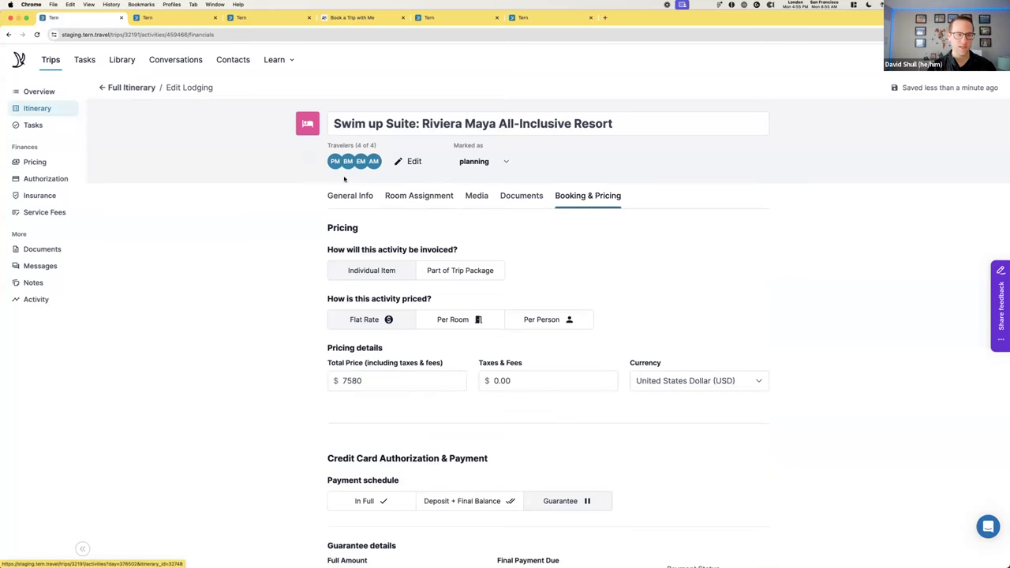
left_click_drag(325, 435, 323, 435)
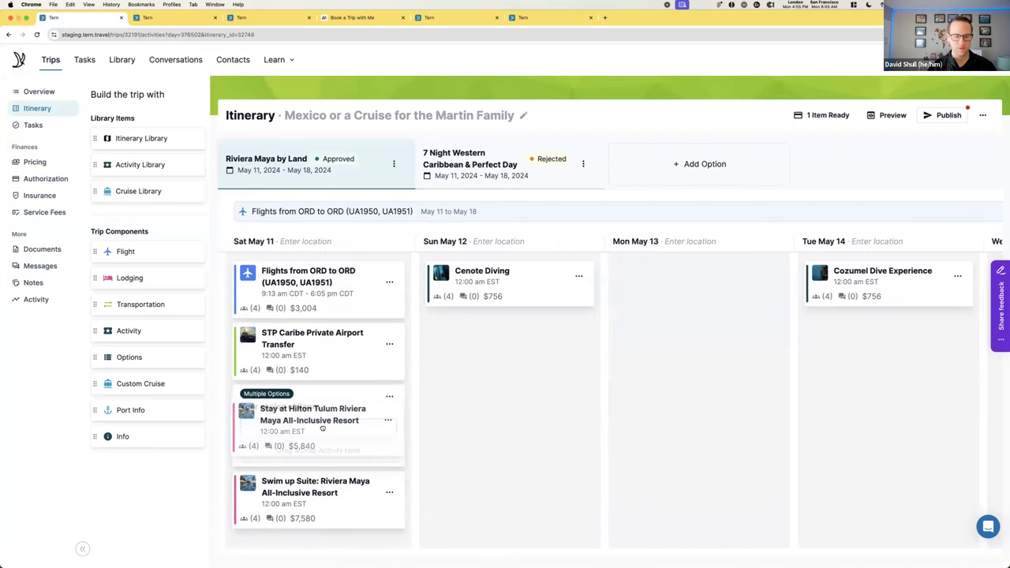
left_click_drag(316, 499, 315, 461)
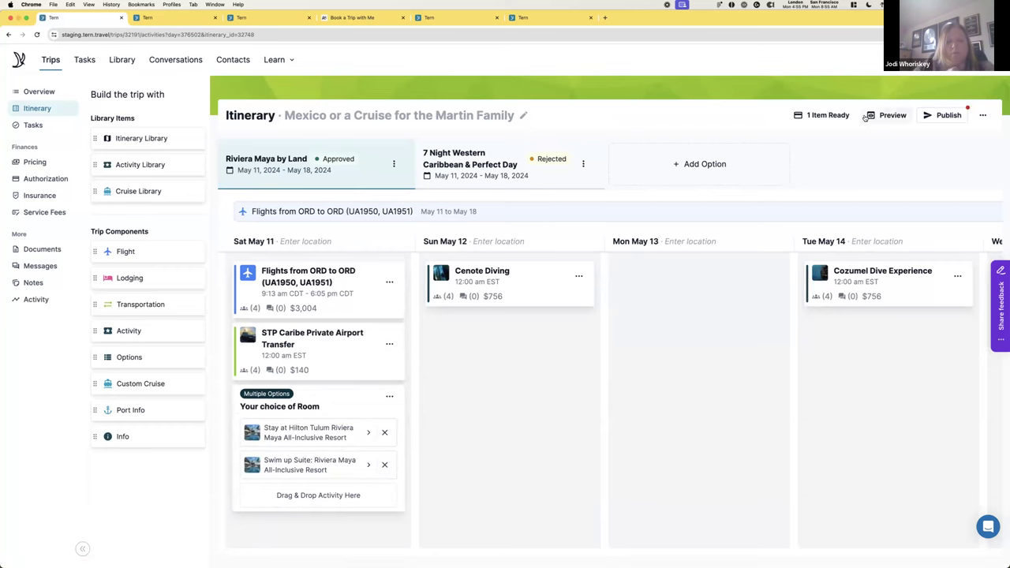
left_click(893, 116)
scroll(384, 363, "down", 3)
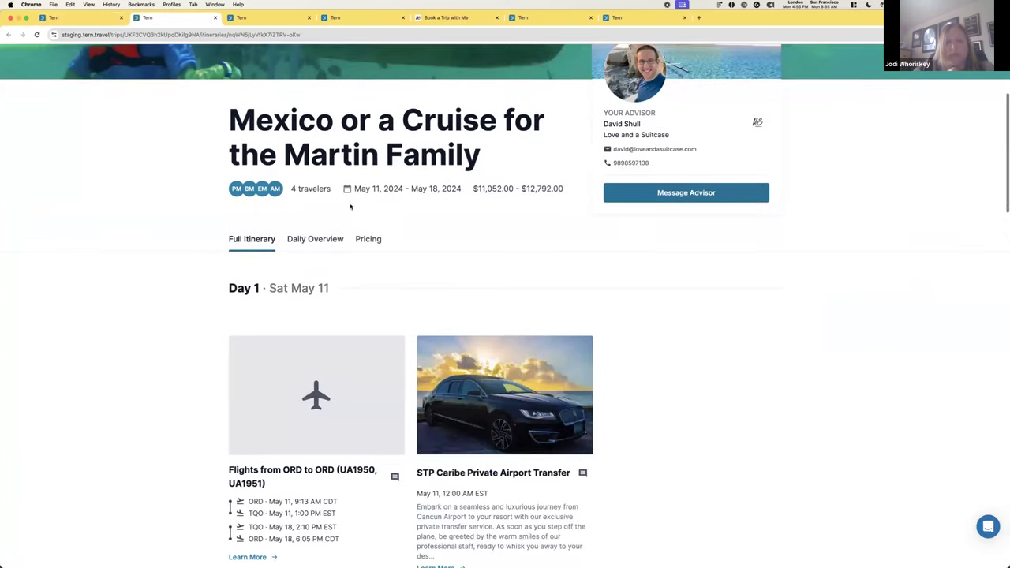
left_click(304, 237)
left_click(242, 242)
scroll(374, 228, "down", 10)
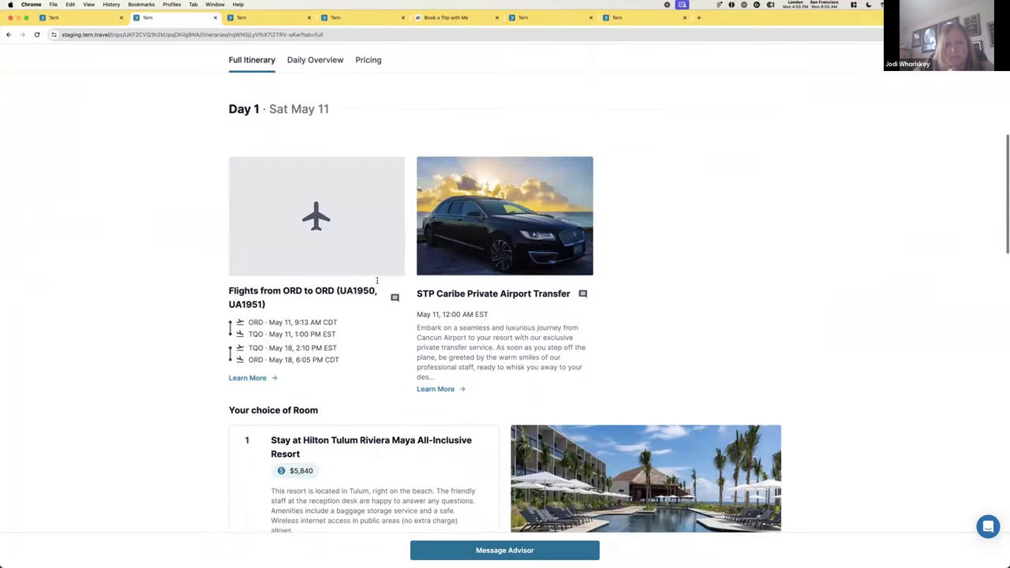
left_click(113, 14)
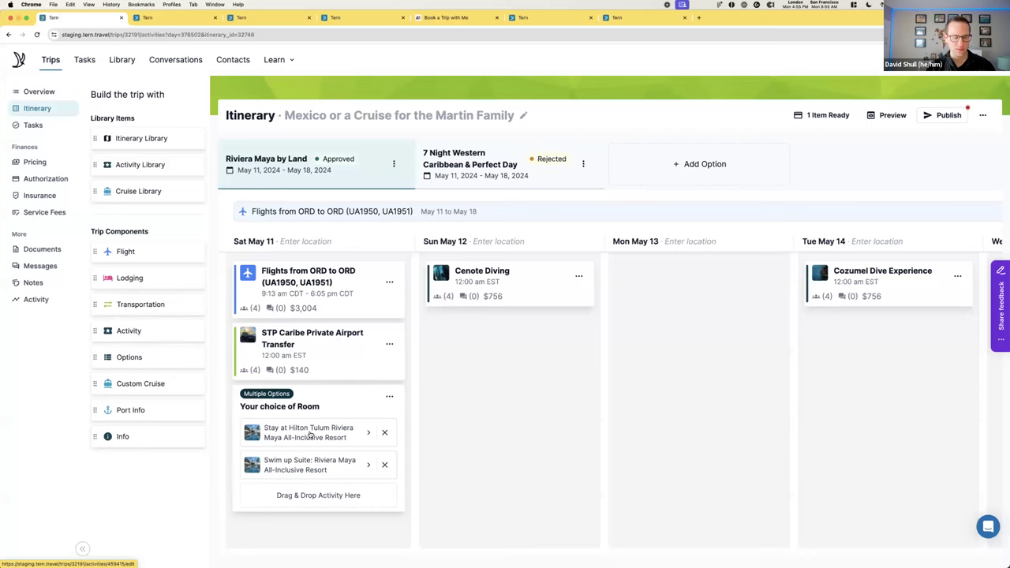
Check the Hilton option's pricing, trying Per Room and then cancelling the change
left_click(310, 435)
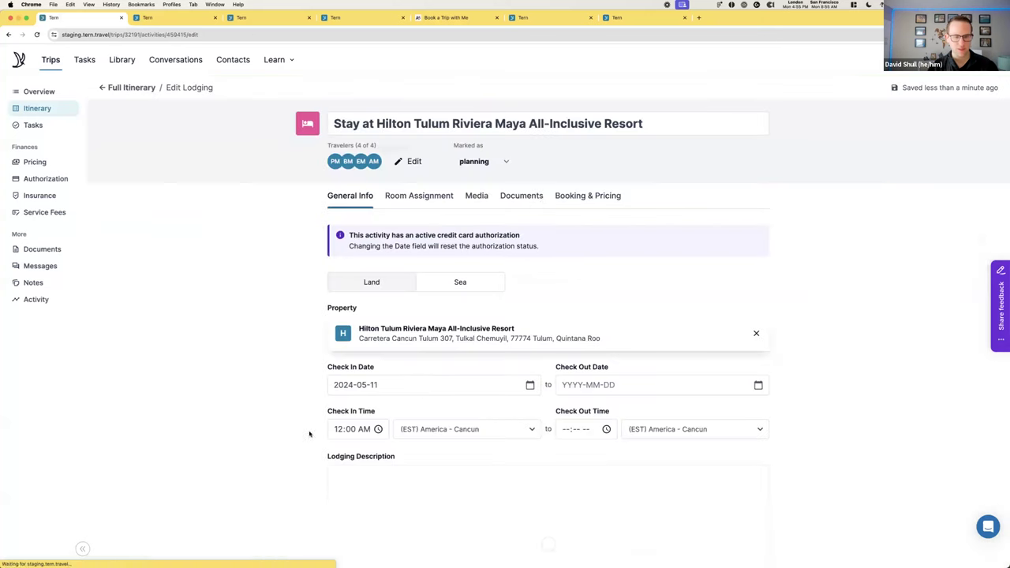
left_click(588, 196)
scroll(454, 348, "down", 2)
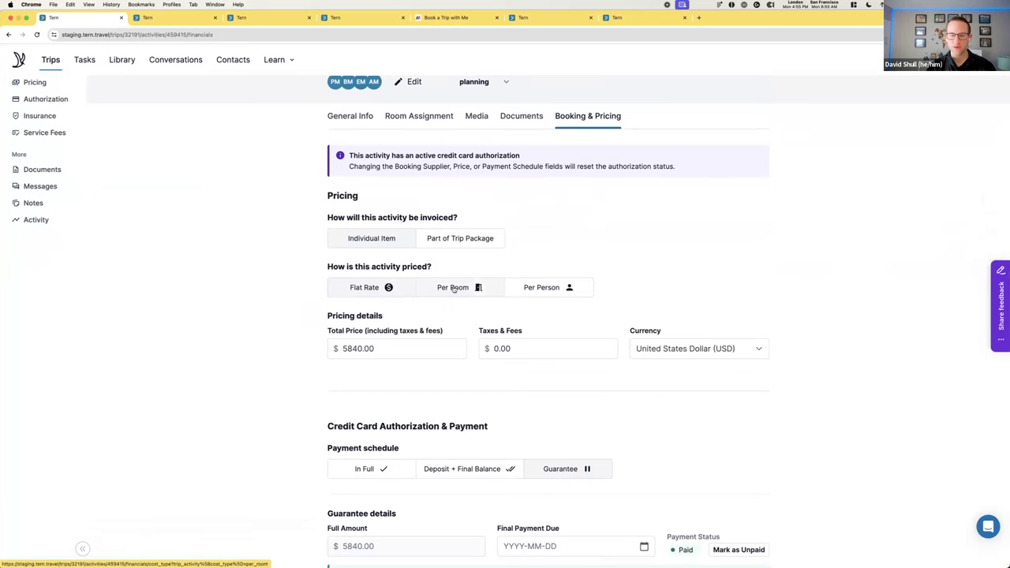
left_click(456, 290)
left_click(557, 343)
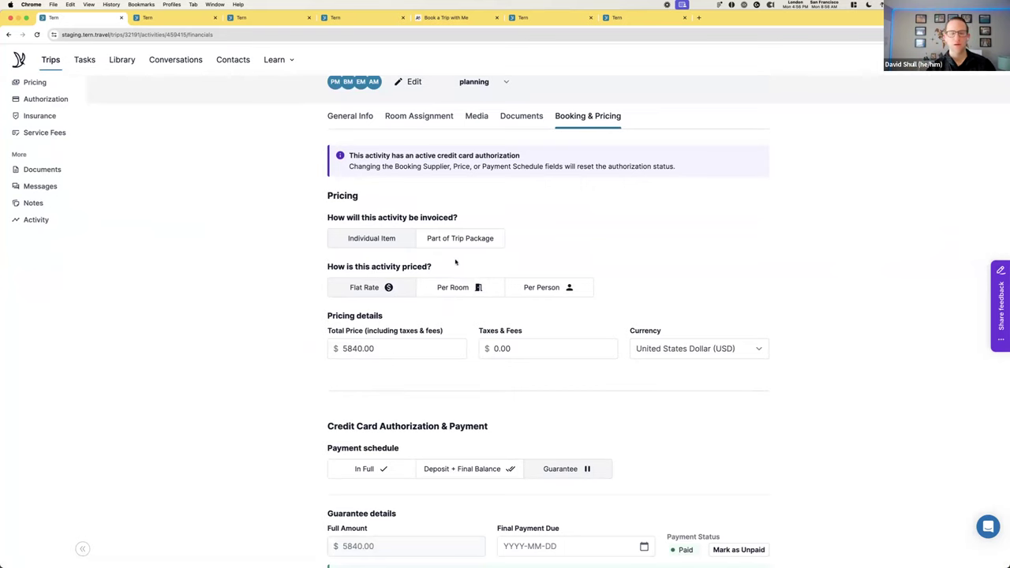
scroll(446, 237, "up", 2)
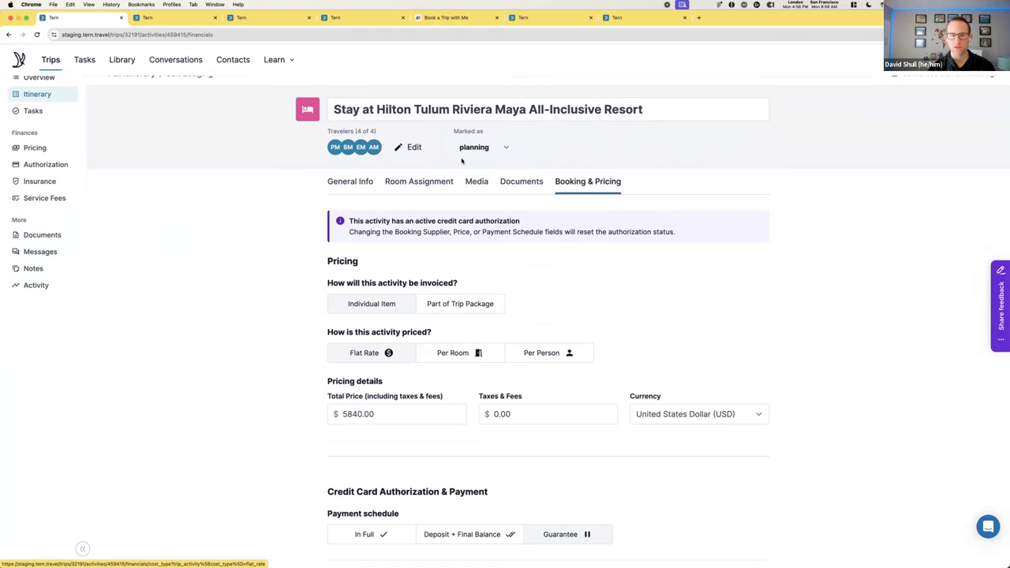
scroll(473, 217, "up", 1)
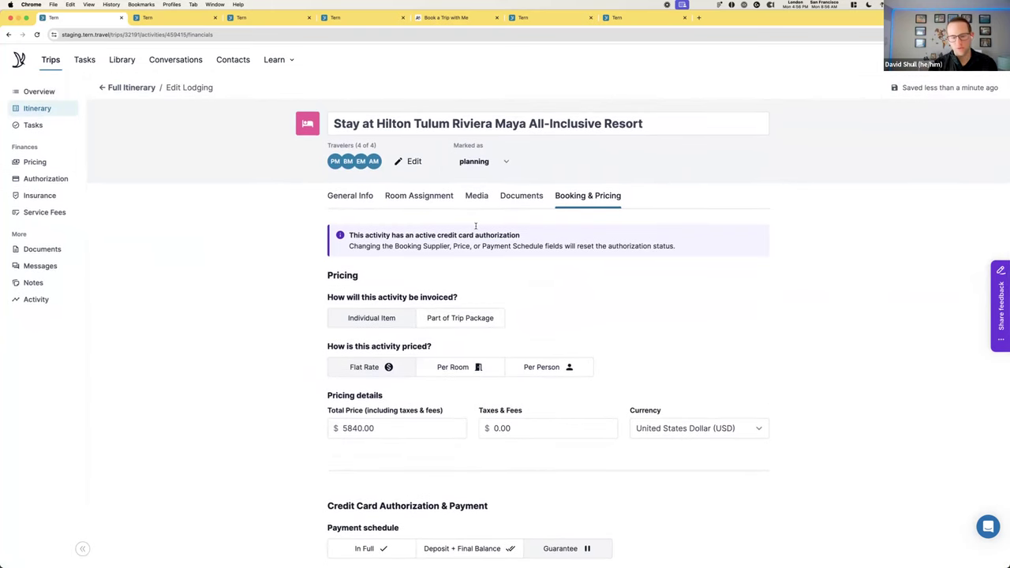
Review both room choices, Hilton Tulum and Swim up Suite, in the client preview
left_click(148, 17)
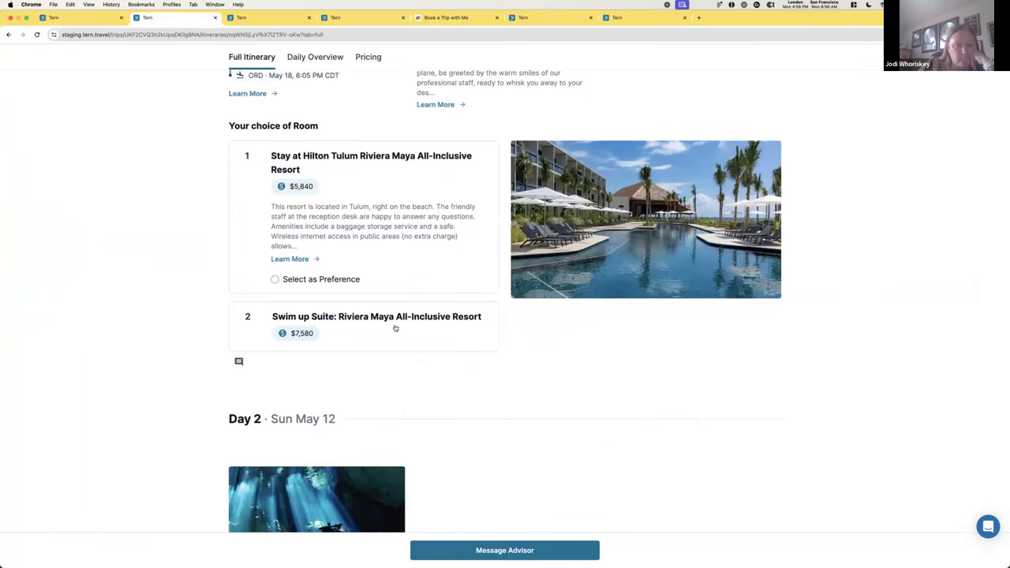
left_click_drag(273, 318, 336, 317)
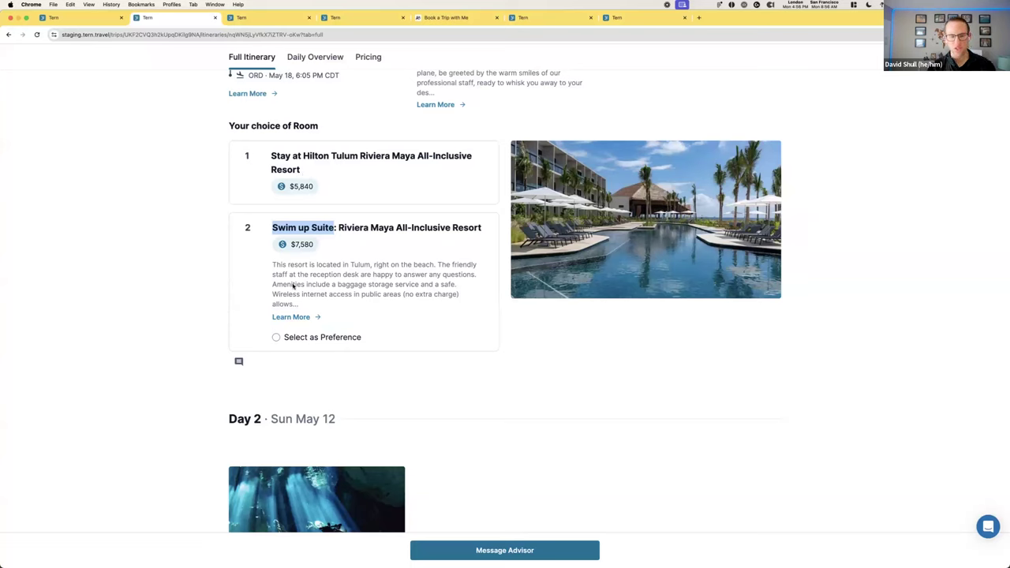
left_click(422, 274)
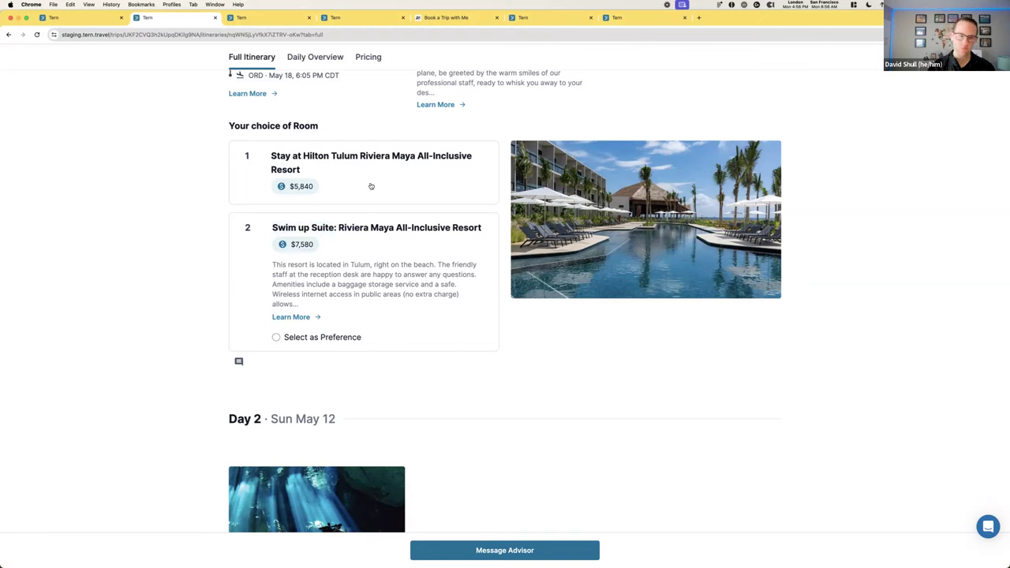